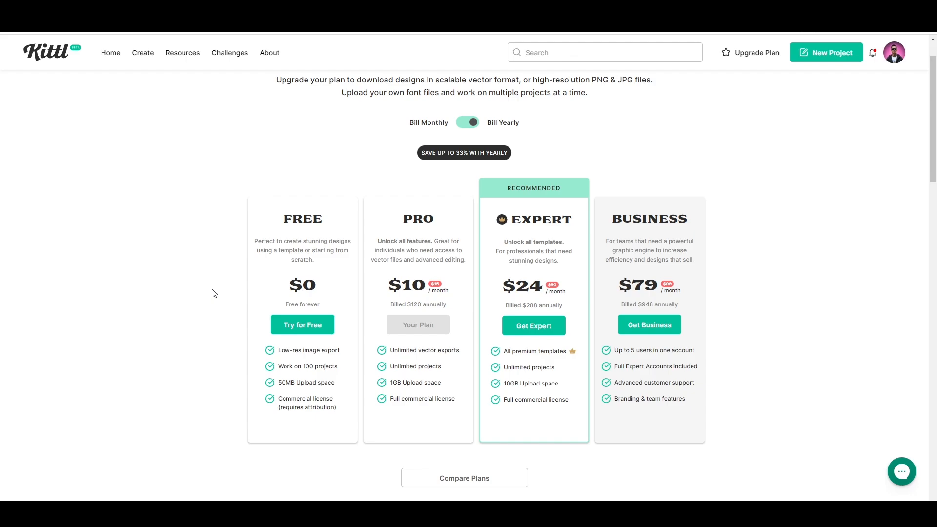
- Look over the features of the pricing plans and return to the site's home page
{"action": "left_click_drag", "start_coordinate": [293, 351], "coordinate": [336, 352]}
{"action": "left_click", "coordinate": [350, 360]}
{"action": "left_click", "coordinate": [435, 250]}
{"action": "left_click", "coordinate": [110, 52]}
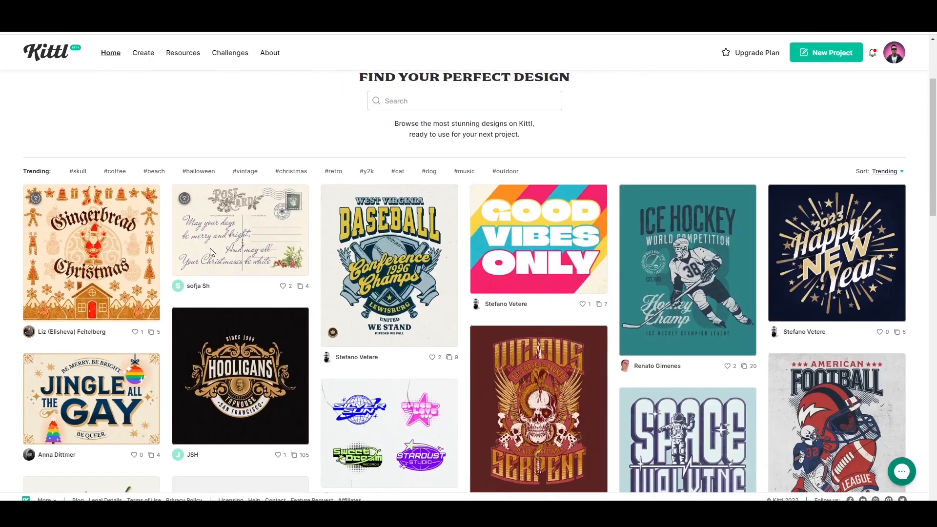
- Browse the trending design templates on the home page
{"action": "scroll", "coordinate": [396, 320], "scroll_direction": "down", "scroll_amount": 5}
{"action": "scroll", "coordinate": [397, 321], "scroll_direction": "down", "scroll_amount": 2}
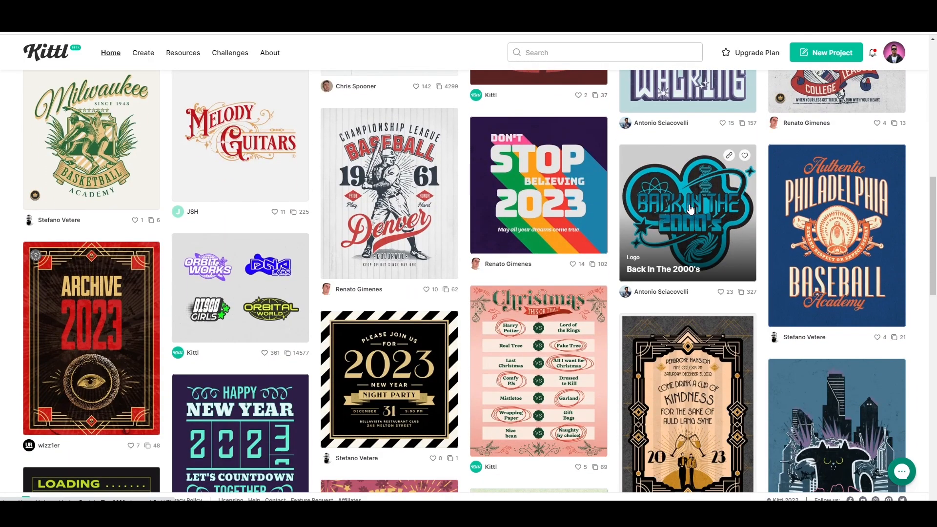
{"action": "scroll", "coordinate": [676, 217], "scroll_direction": "down", "scroll_amount": 7}
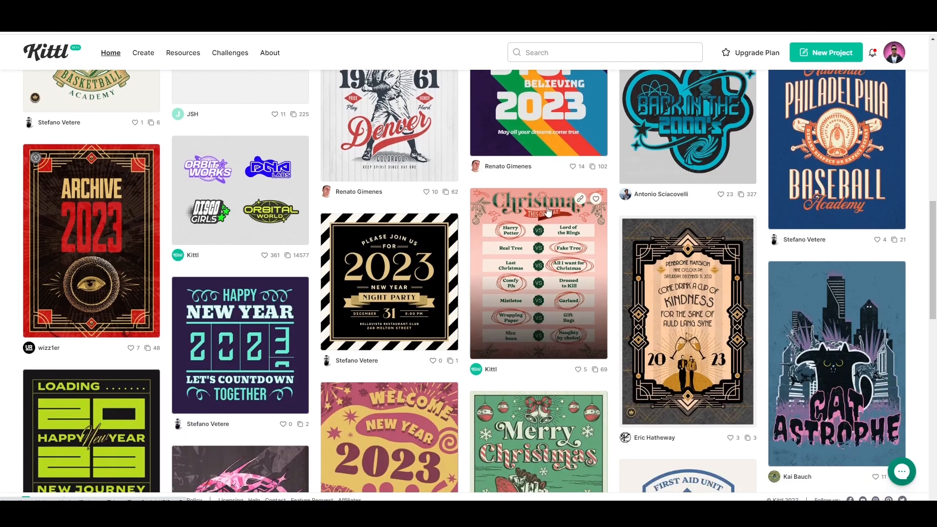
{"action": "scroll", "coordinate": [575, 258], "scroll_direction": "down", "scroll_amount": 5}
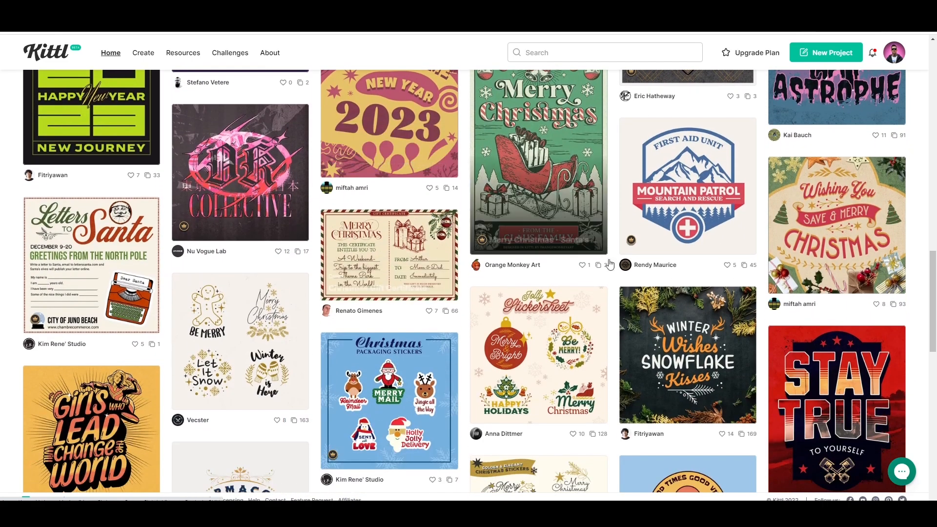
{"action": "scroll", "coordinate": [623, 274], "scroll_direction": "up", "scroll_amount": 9}
{"action": "scroll", "coordinate": [622, 274], "scroll_direction": "down", "scroll_amount": 15}
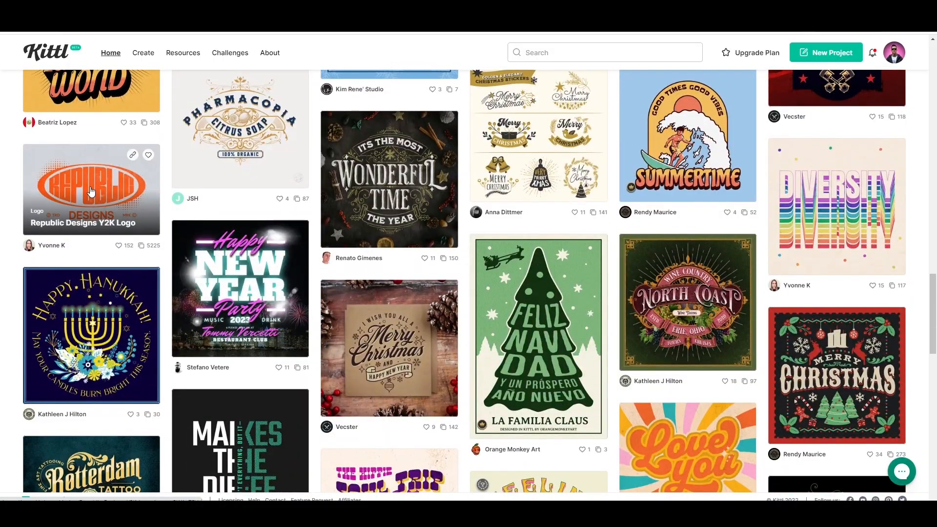
{"action": "right_click", "coordinate": [92, 191]}
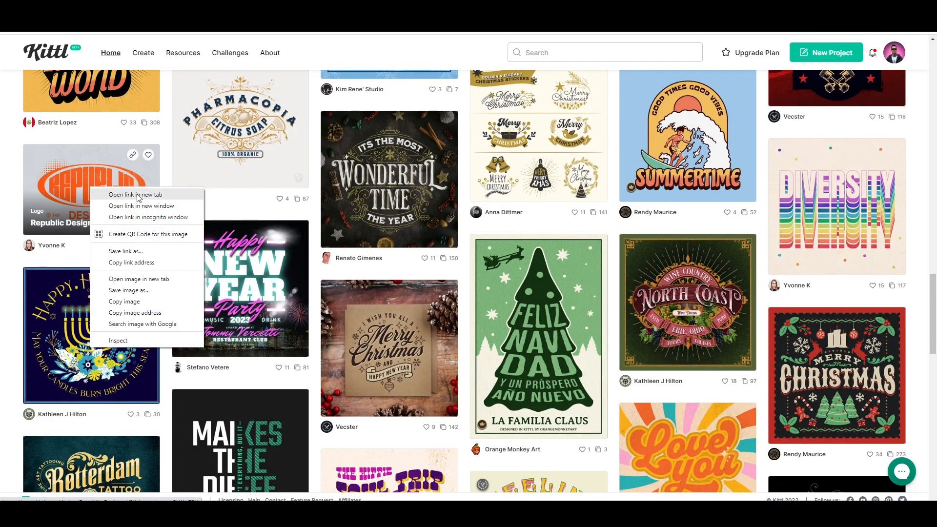
{"action": "key", "text": "Escape"}
{"action": "scroll", "coordinate": [462, 298], "scroll_direction": "down", "scroll_amount": 10}
{"action": "scroll", "coordinate": [459, 295], "scroll_direction": "up", "scroll_amount": 20}
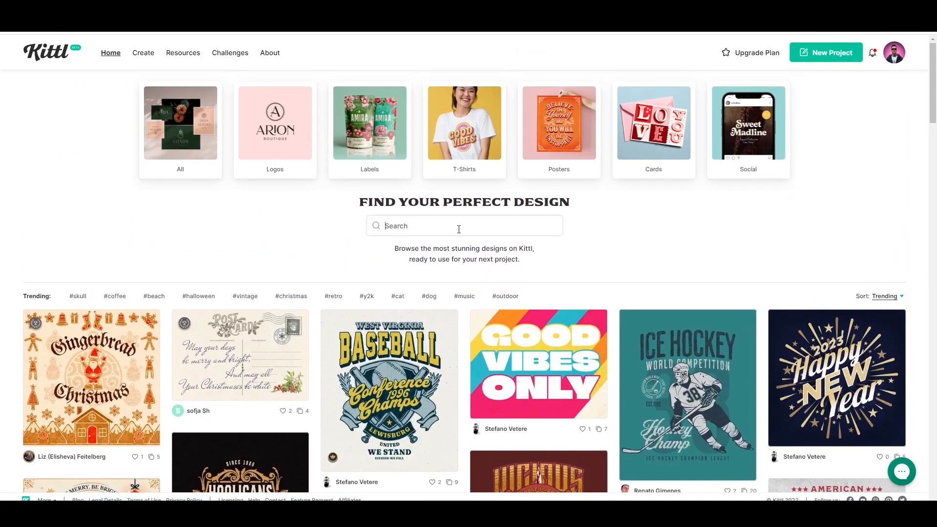
- Search the design templates for "tshirt design" and look through the results
{"action": "type", "text": "tshirt design"}
{"action": "key", "text": "Return"}
{"action": "scroll", "coordinate": [131, 270], "scroll_direction": "down", "scroll_amount": 3}
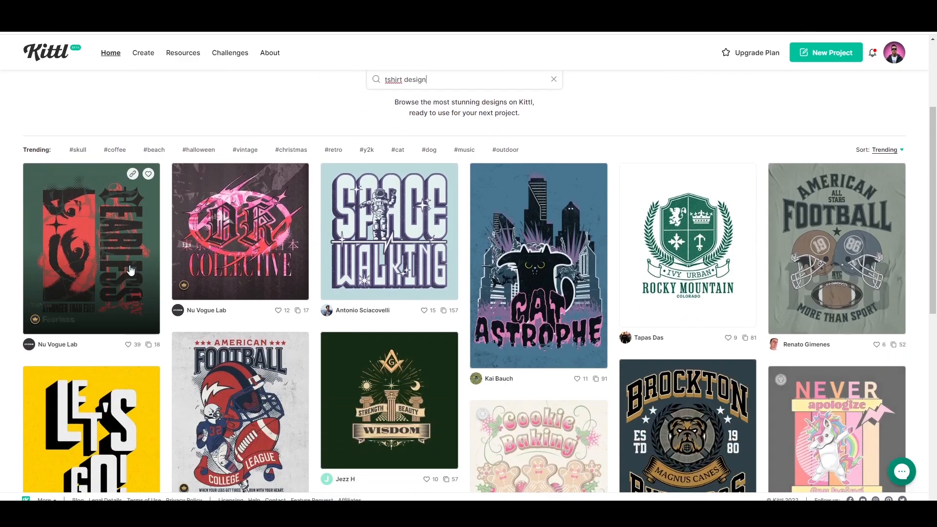
{"action": "scroll", "coordinate": [131, 270], "scroll_direction": "down", "scroll_amount": 7}
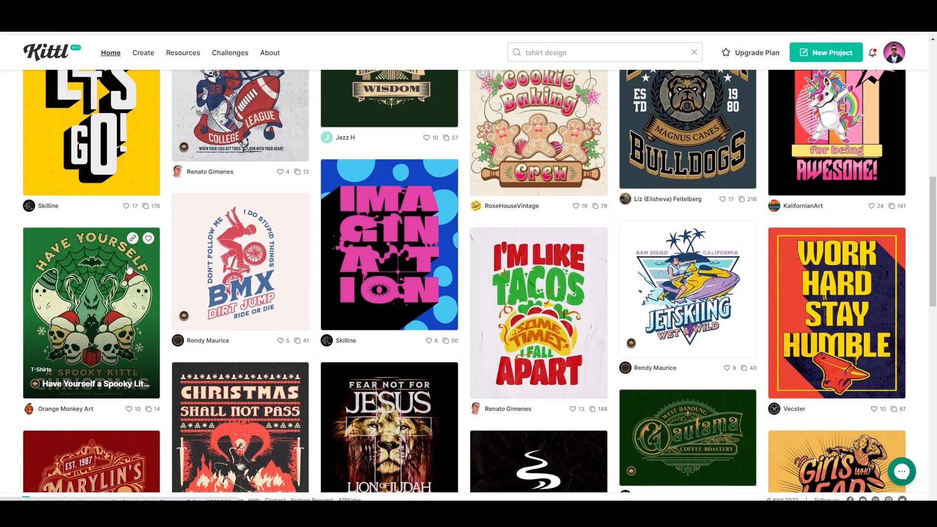
{"action": "scroll", "coordinate": [603, 332], "scroll_direction": "down", "scroll_amount": 3}
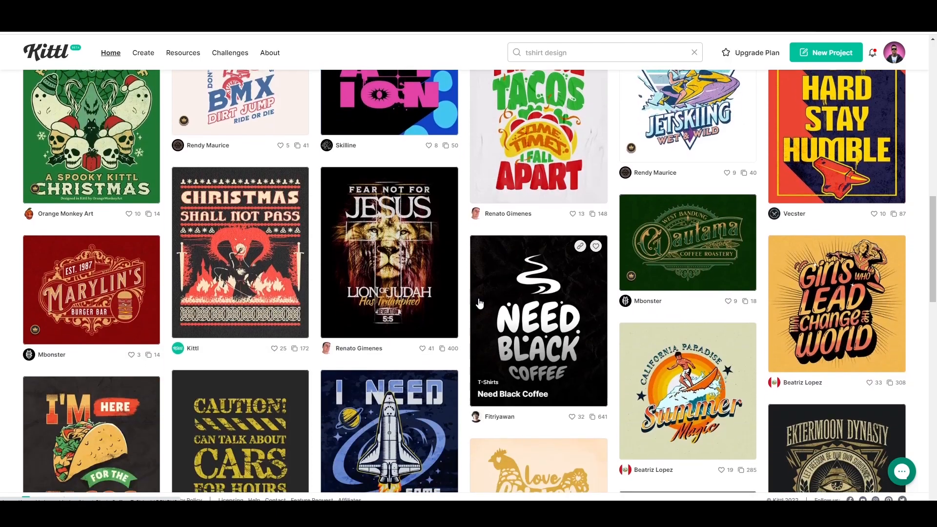
{"action": "scroll", "coordinate": [537, 327], "scroll_direction": "up", "scroll_amount": 15}
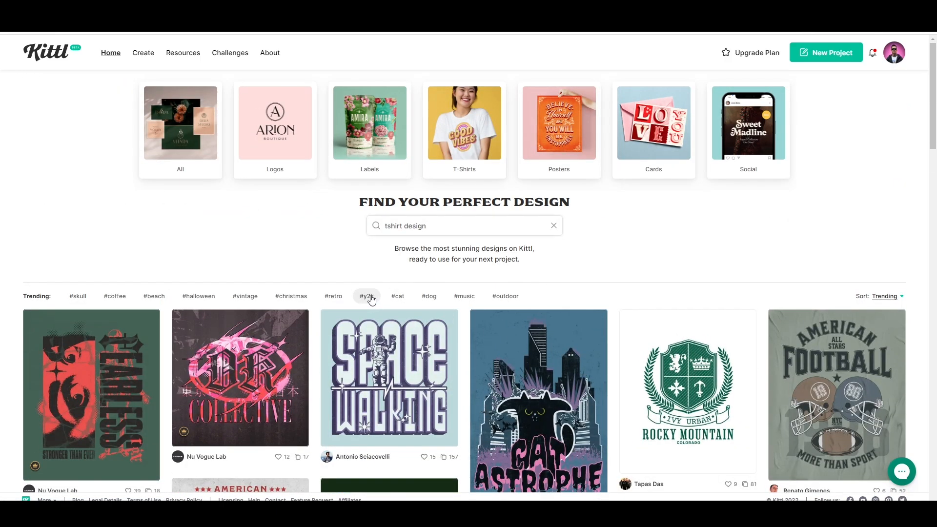
- Filter the templates by the trending tag #y2k and look through the designs
{"action": "left_click", "coordinate": [367, 296]}
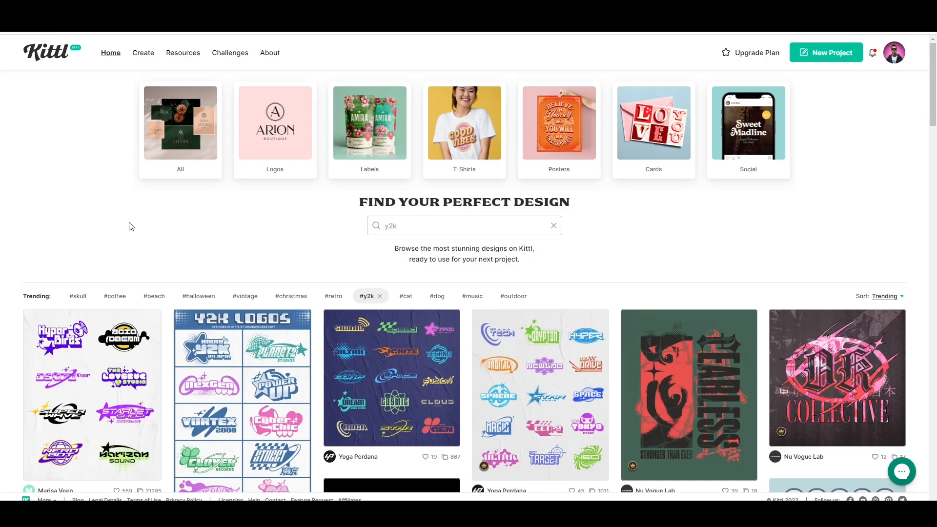
{"action": "scroll", "coordinate": [129, 227], "scroll_direction": "down", "scroll_amount": 4}
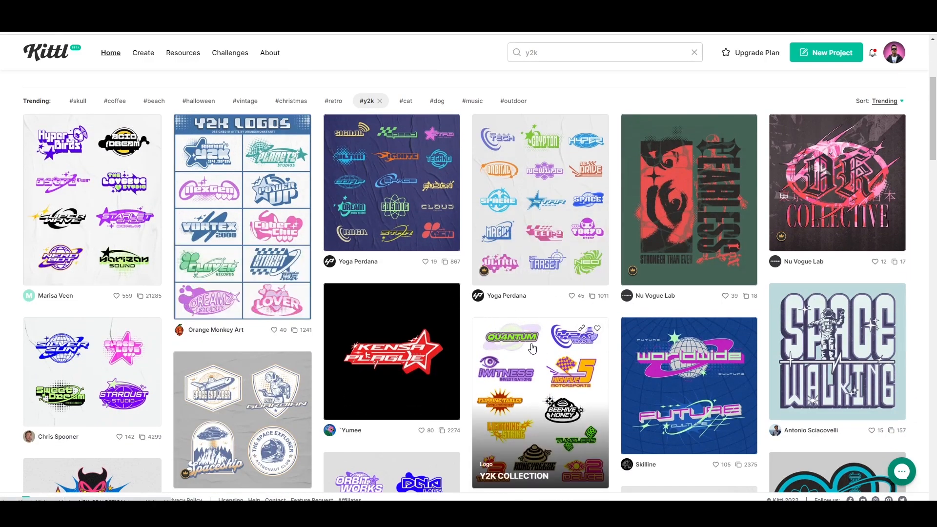
{"action": "scroll", "coordinate": [532, 348], "scroll_direction": "down", "scroll_amount": 1}
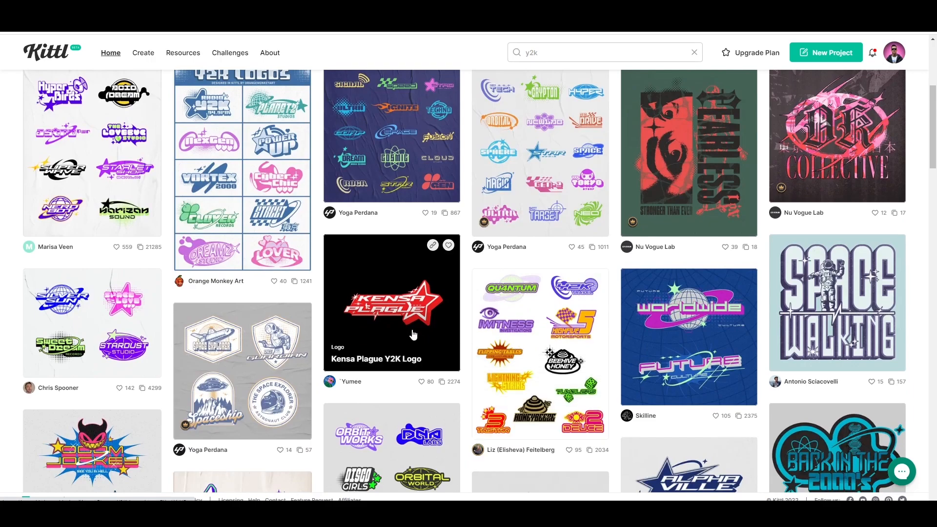
{"action": "scroll", "coordinate": [305, 321], "scroll_direction": "up", "scroll_amount": 1}
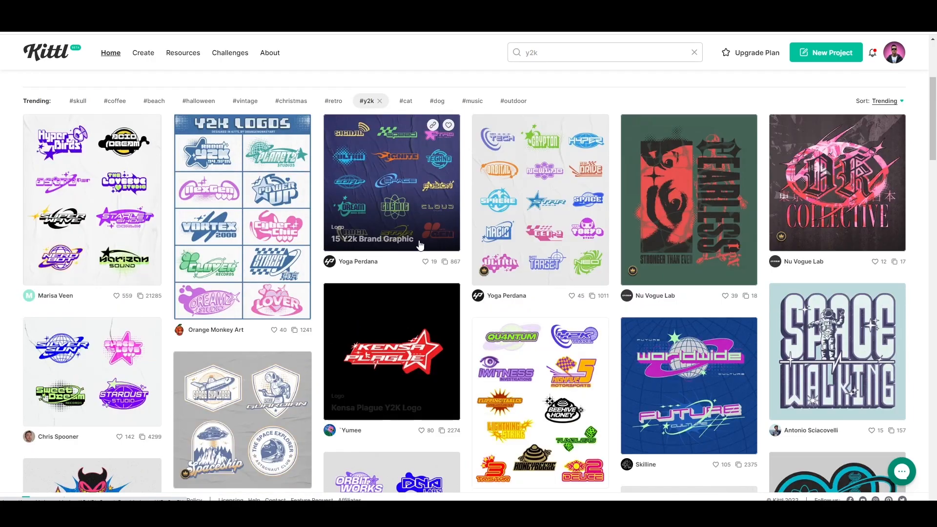
- Open the "15 Y2k Brand Graphic" template and use it as an editable design
{"action": "right_click", "coordinate": [423, 223]}
{"action": "key", "text": "Escape"}
{"action": "left_click", "coordinate": [423, 224]}
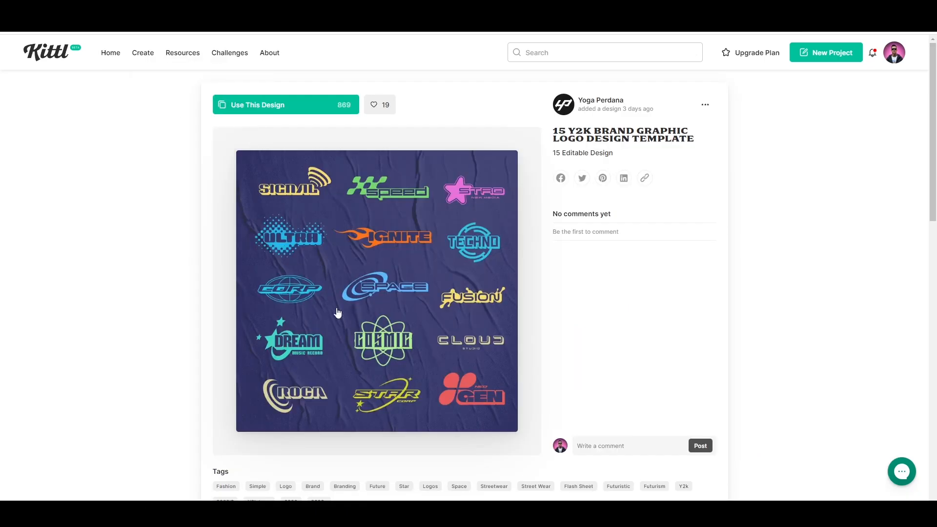
{"action": "left_click", "coordinate": [308, 111]}
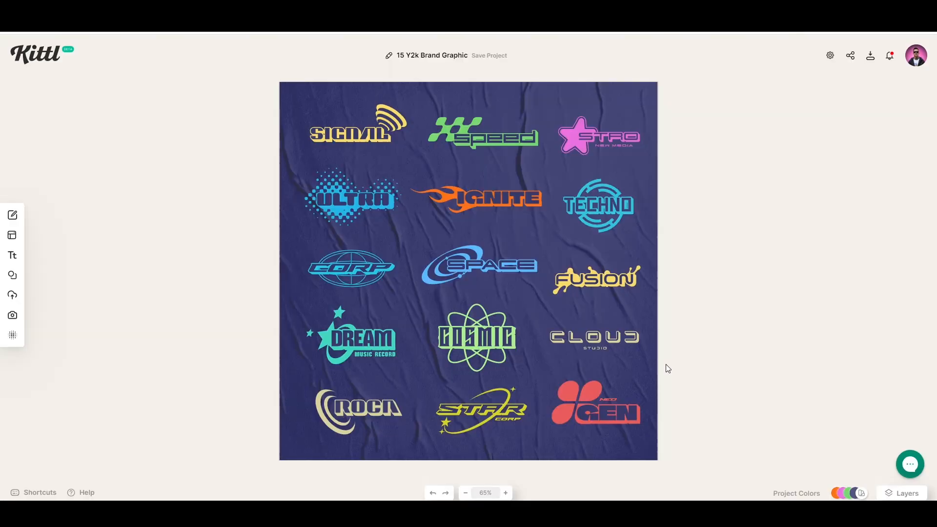
- Display the project's layer list down to the background layers
{"action": "left_click", "coordinate": [910, 494]}
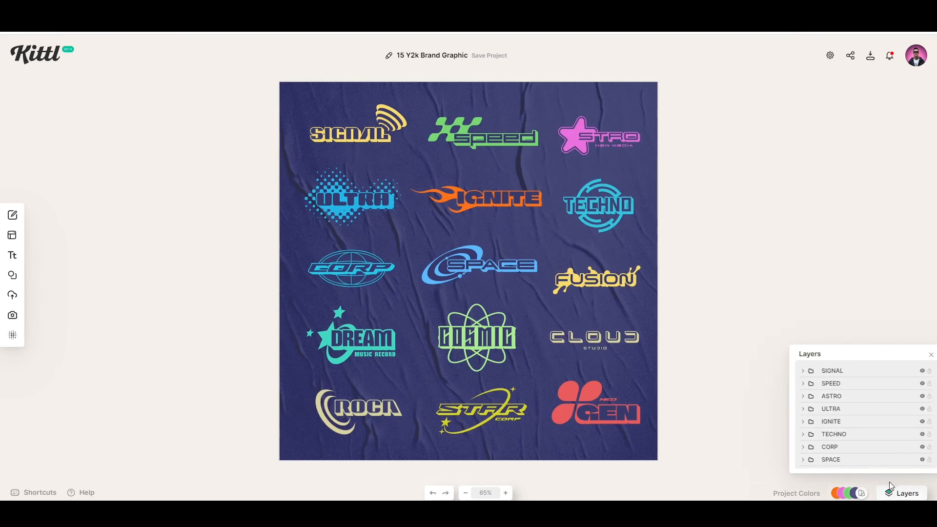
{"action": "scroll", "coordinate": [873, 444], "scroll_direction": "down", "scroll_amount": 5}
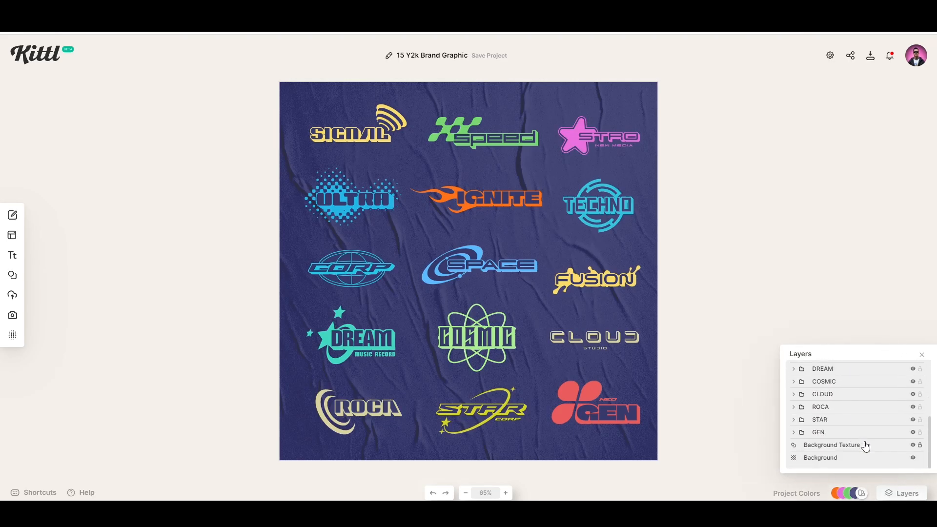
- Hide the Background and Background Texture layers and make both visible again
{"action": "left_click", "coordinate": [913, 458]}
{"action": "left_click", "coordinate": [914, 445]}
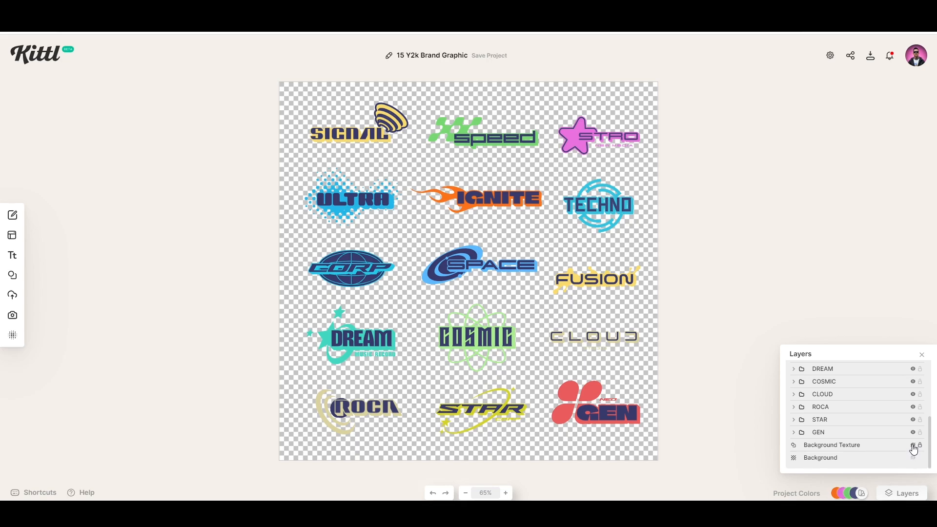
{"action": "left_click", "coordinate": [913, 446]}
{"action": "left_click", "coordinate": [914, 459]}
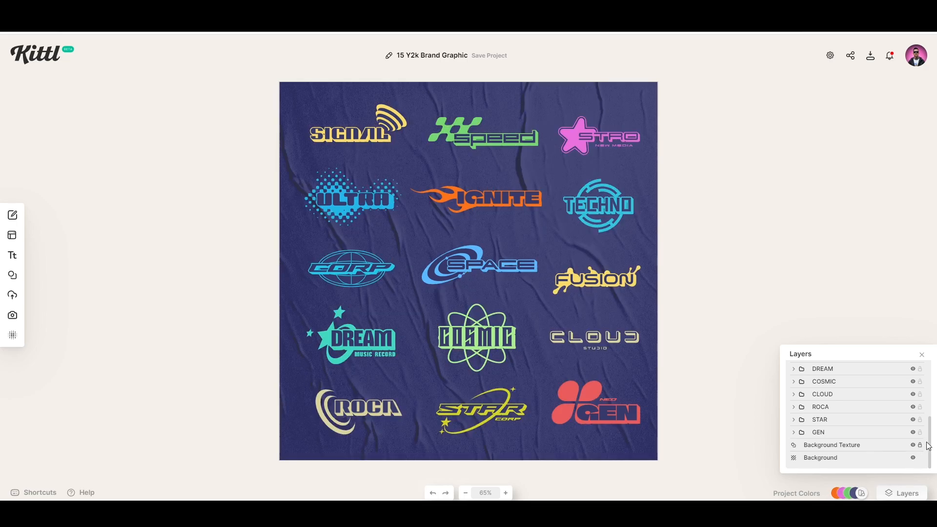
- Hide the Background Texture layer and set the Background colour to black (000000)
{"action": "left_click", "coordinate": [914, 446]}
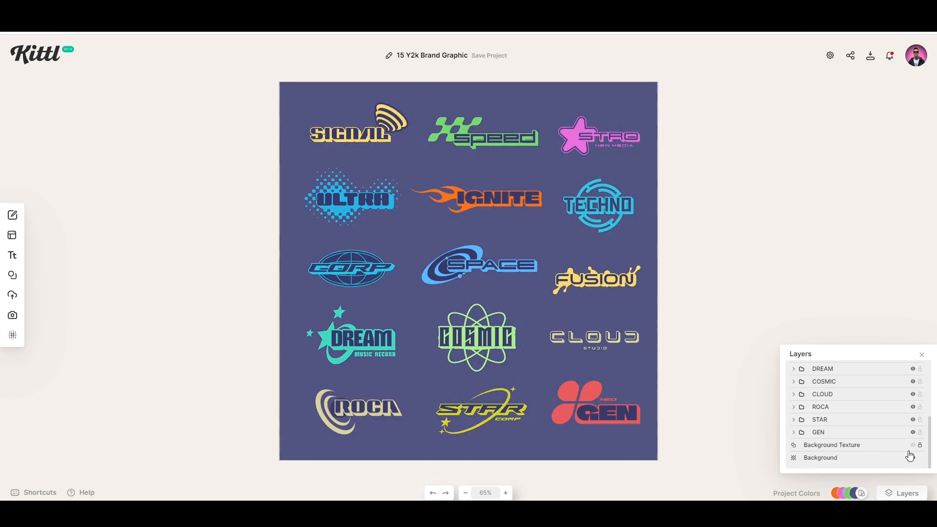
{"action": "left_click", "coordinate": [836, 459]}
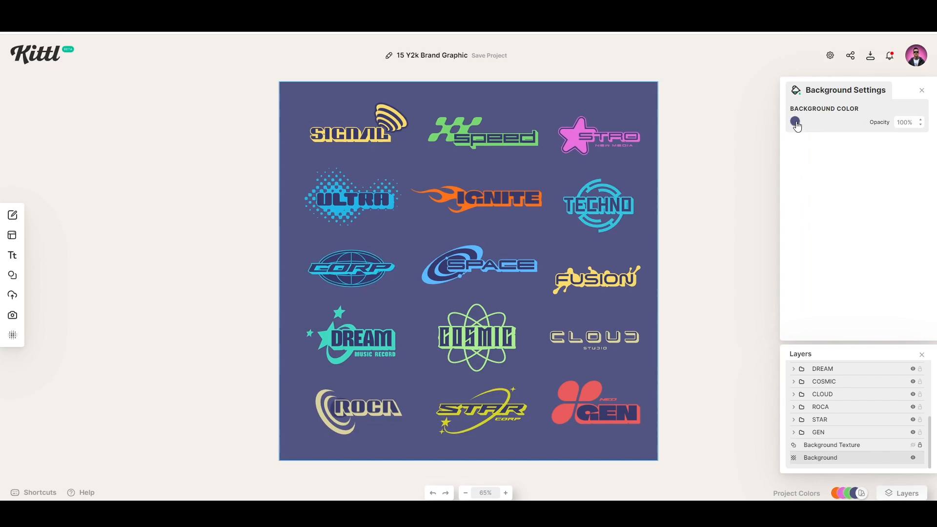
{"action": "left_click", "coordinate": [795, 122]}
{"action": "left_click_drag", "start_coordinate": [696, 192], "coordinate": [600, 288]}
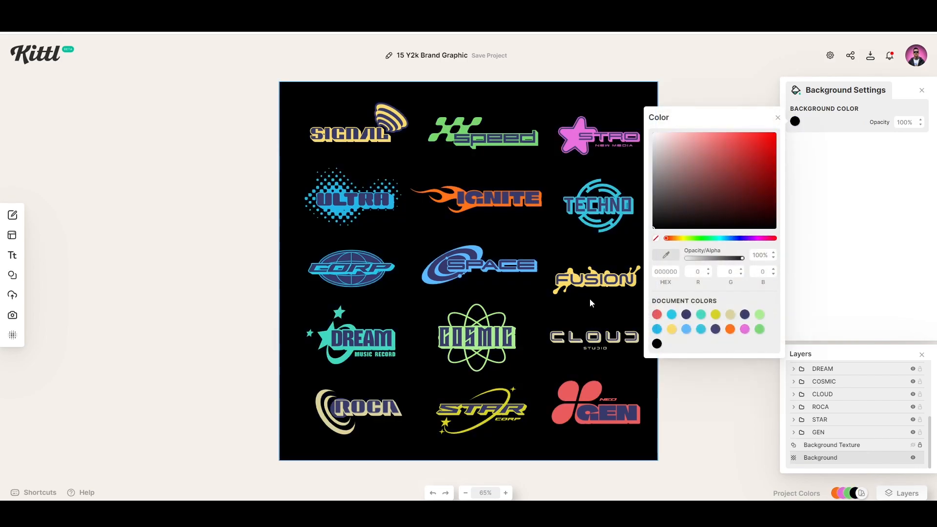
{"action": "left_click", "coordinate": [686, 96]}
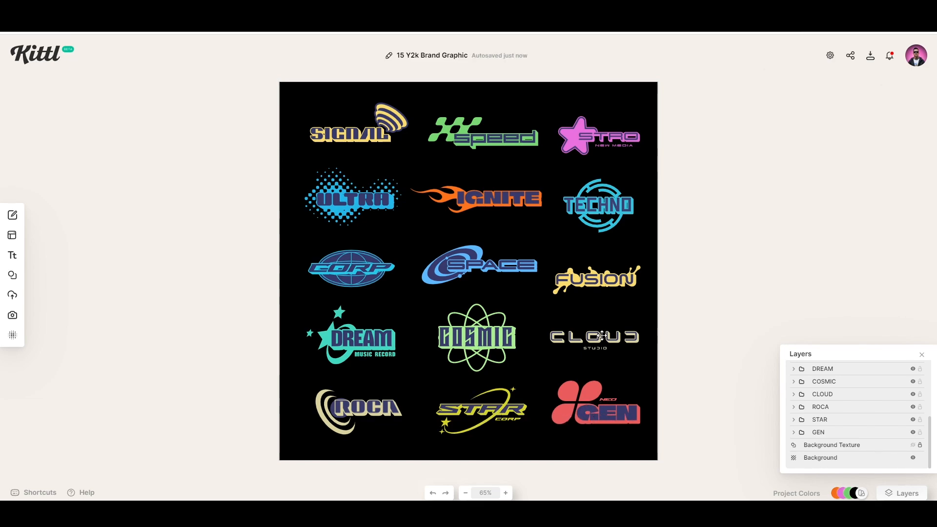
- Delete the ULTRA logo and enlarge the IGNITE logo into the freed space
{"action": "left_click", "coordinate": [502, 190]}
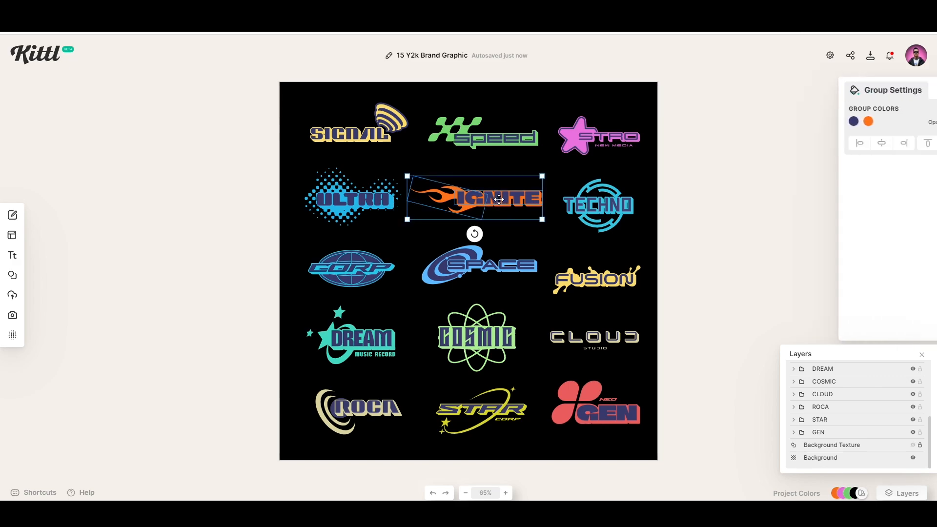
{"action": "left_click", "coordinate": [357, 204]}
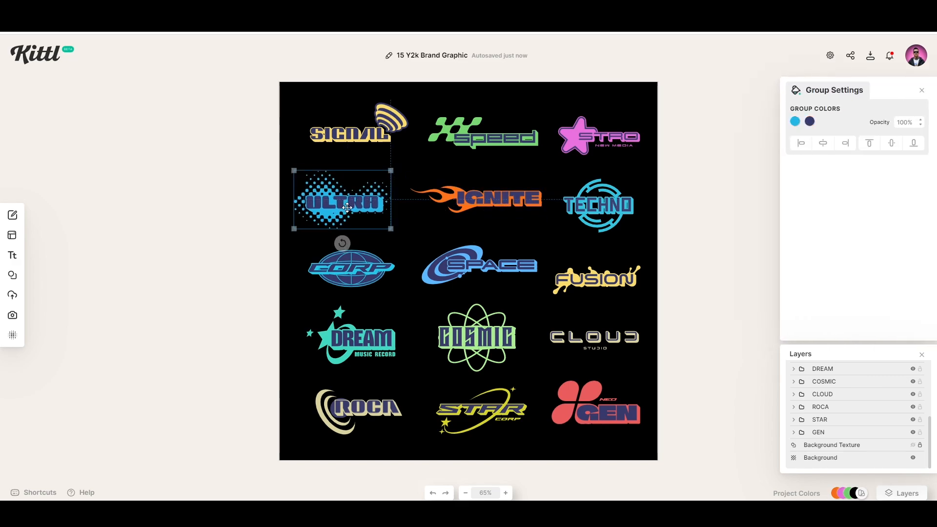
{"action": "key", "text": "Delete"}
{"action": "left_click_drag", "start_coordinate": [505, 198], "coordinate": [500, 234]}
{"action": "left_click_drag", "start_coordinate": [454, 205], "coordinate": [473, 207]}
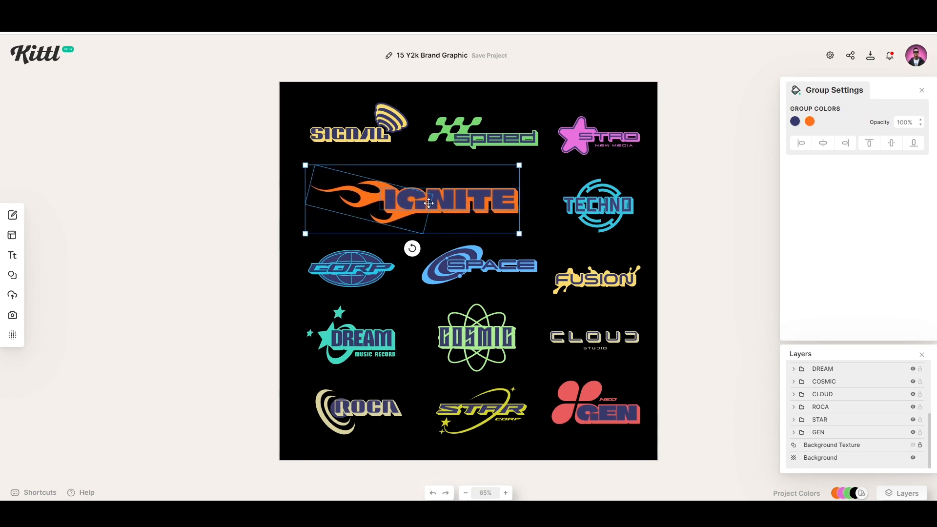
- Replace the IGNITE text with AFTRHRS and widen its text box so the word fits on one line
{"action": "double_click", "coordinate": [408, 202]}
{"action": "double_click", "coordinate": [471, 200]}
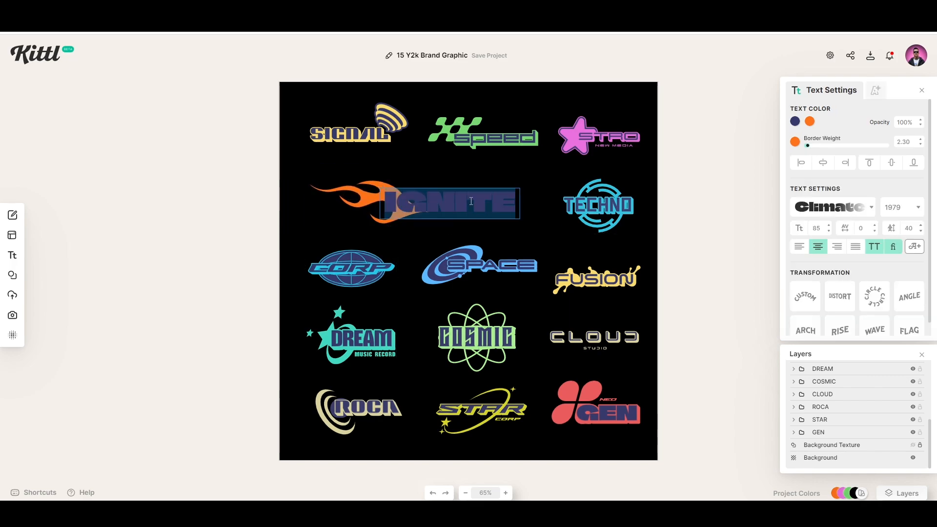
{"action": "type", "text": "AFT"}
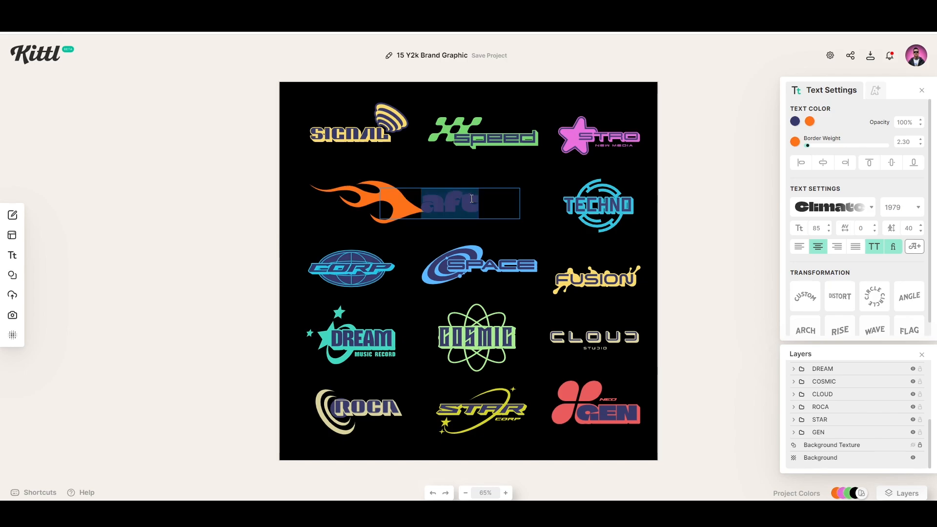
{"action": "type", "text": "RHRS"}
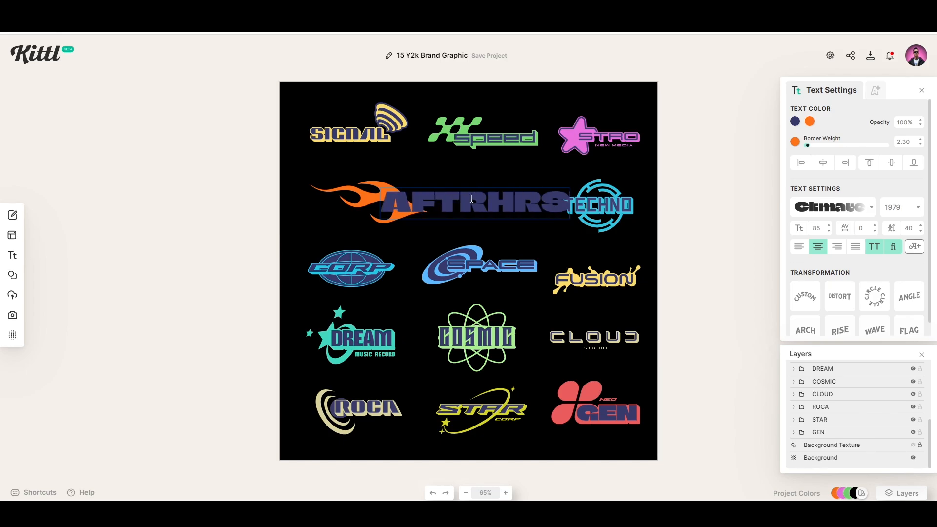
{"action": "key", "text": "Escape"}
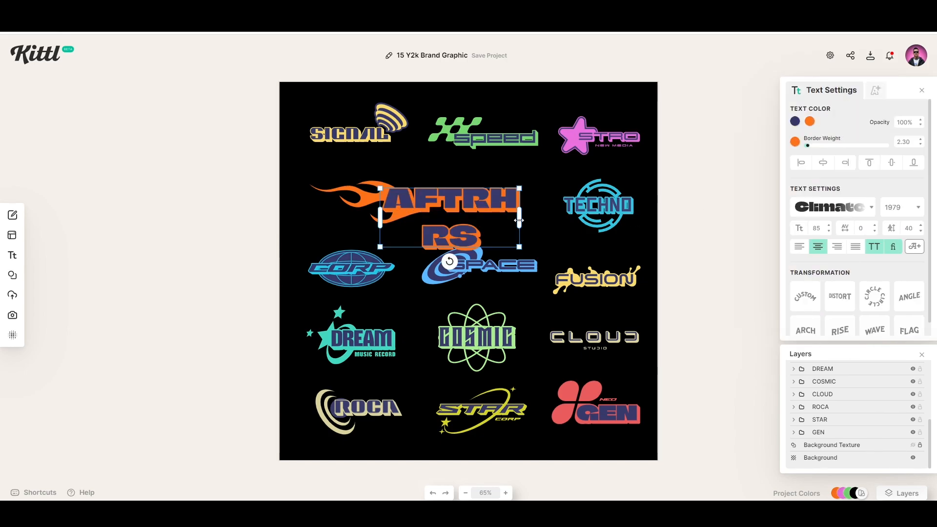
{"action": "left_click_drag", "start_coordinate": [519, 220], "coordinate": [608, 220]}
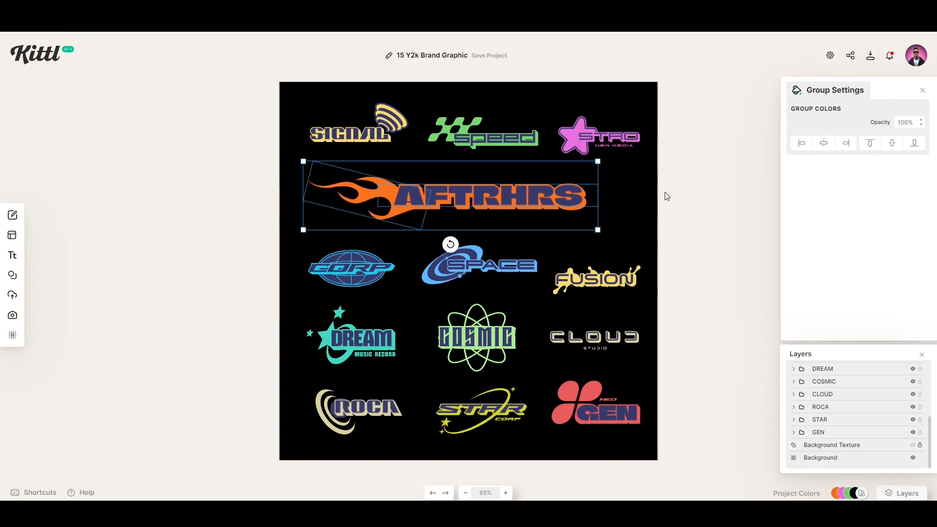
- Move the AFTRHRS logo slightly up and left, and nudge the pink ASTRO star logo slightly right
{"action": "left_click", "coordinate": [667, 195]}
{"action": "left_click_drag", "start_coordinate": [520, 191], "coordinate": [508, 184]}
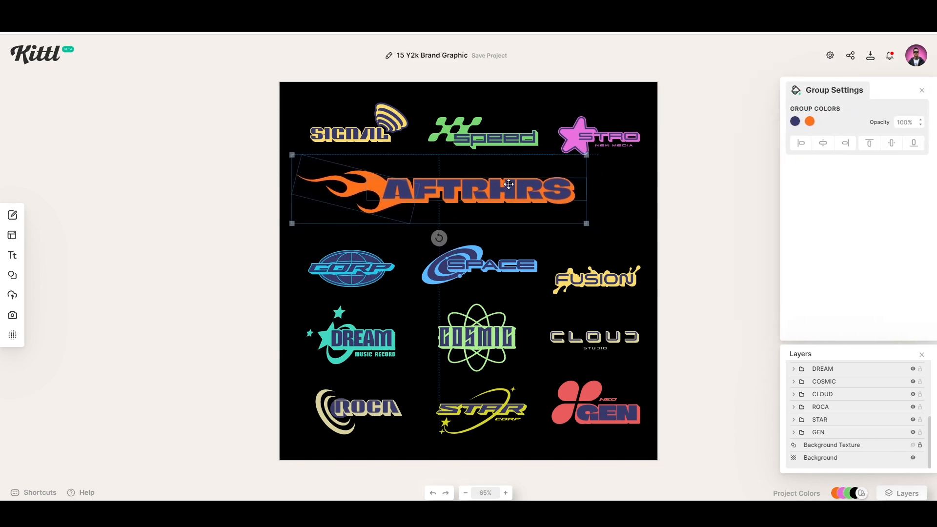
{"action": "left_click", "coordinate": [726, 184]}
{"action": "left_click_drag", "start_coordinate": [603, 139], "coordinate": [609, 137]}
- Shift the yellow STAR logo slightly left, and delete the COSMIC and CLOUD logos
{"action": "left_click", "coordinate": [504, 402]}
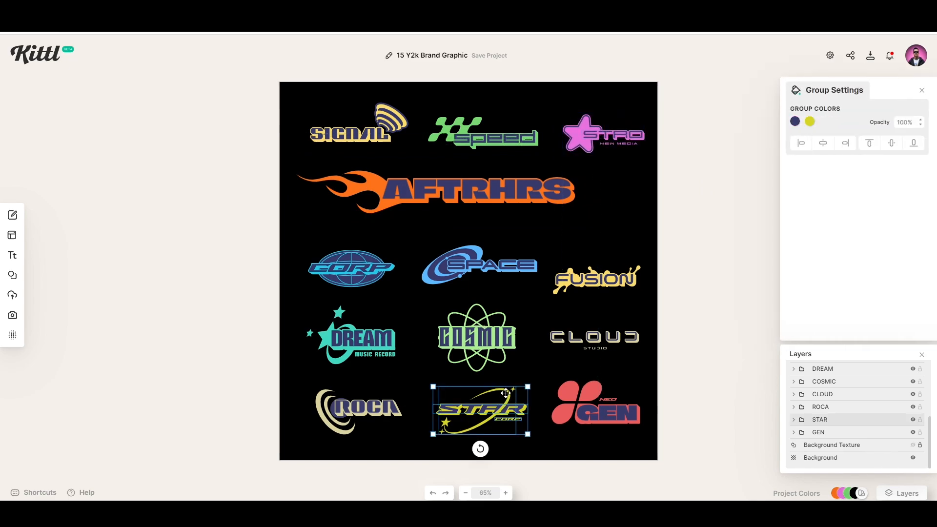
{"action": "left_click_drag", "start_coordinate": [505, 393], "coordinate": [480, 400]}
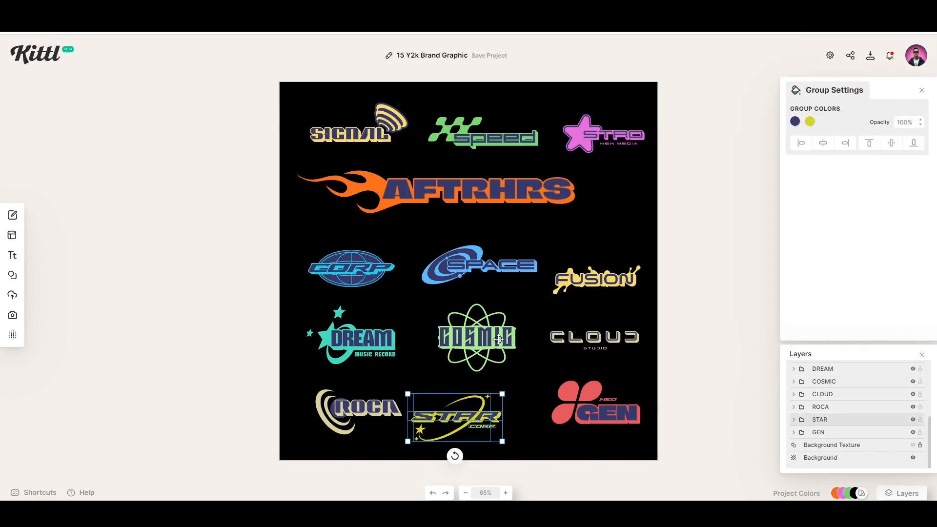
{"action": "left_click", "coordinate": [498, 344]}
{"action": "key", "text": "Delete"}
{"action": "left_click", "coordinate": [571, 335]}
{"action": "key", "text": "Delete"}
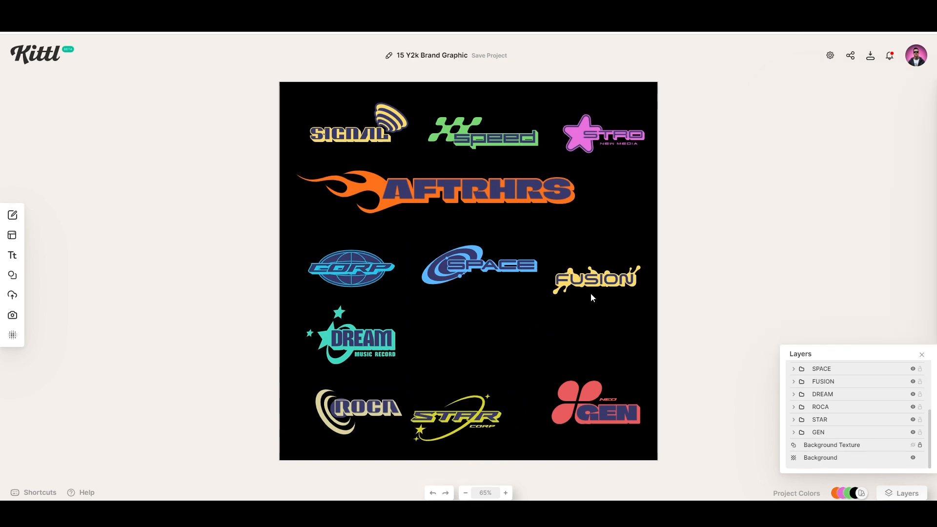
- Move the DREAM logo partly past the canvas's left edge, and raise and enlarge the STAR logo into the freed space
{"action": "left_click_drag", "start_coordinate": [367, 348], "coordinate": [302, 349]}
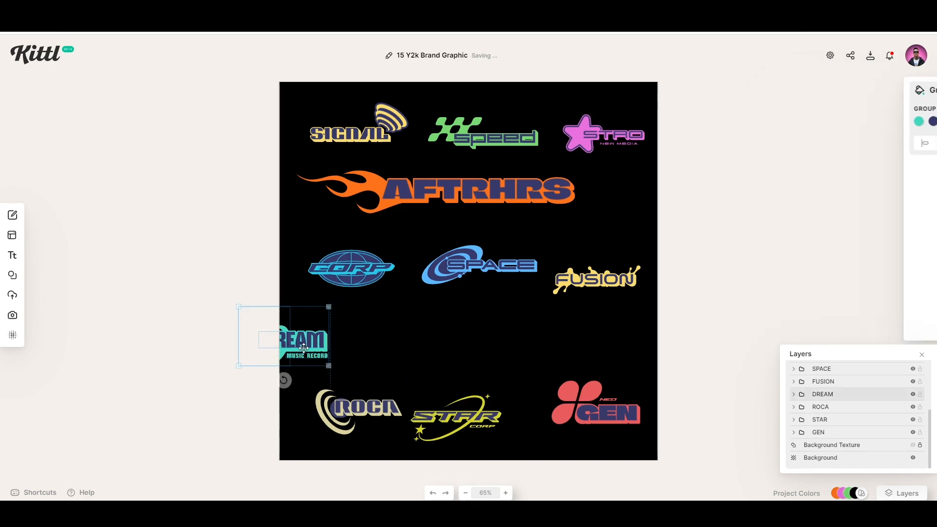
{"action": "left_click", "coordinate": [464, 352]}
{"action": "right_click", "coordinate": [464, 350]}
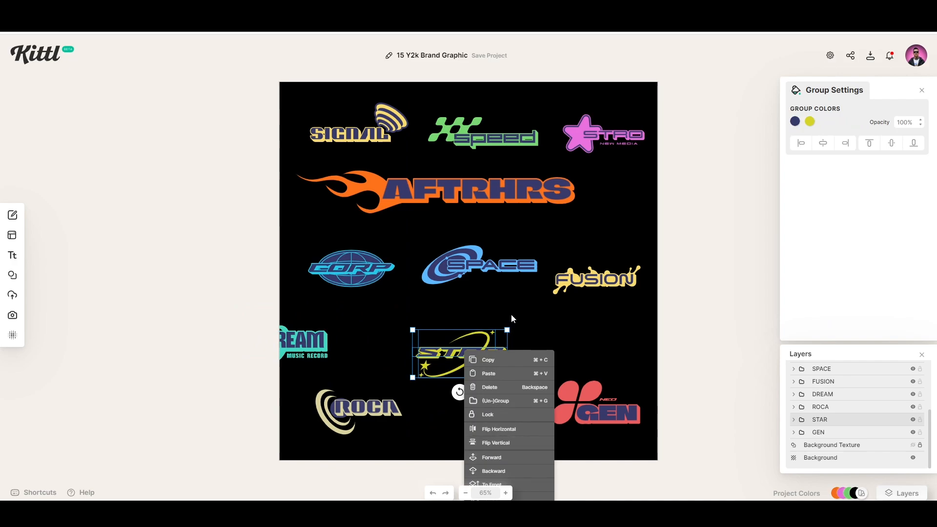
{"action": "left_click", "coordinate": [503, 331]}
{"action": "left_click", "coordinate": [489, 344]}
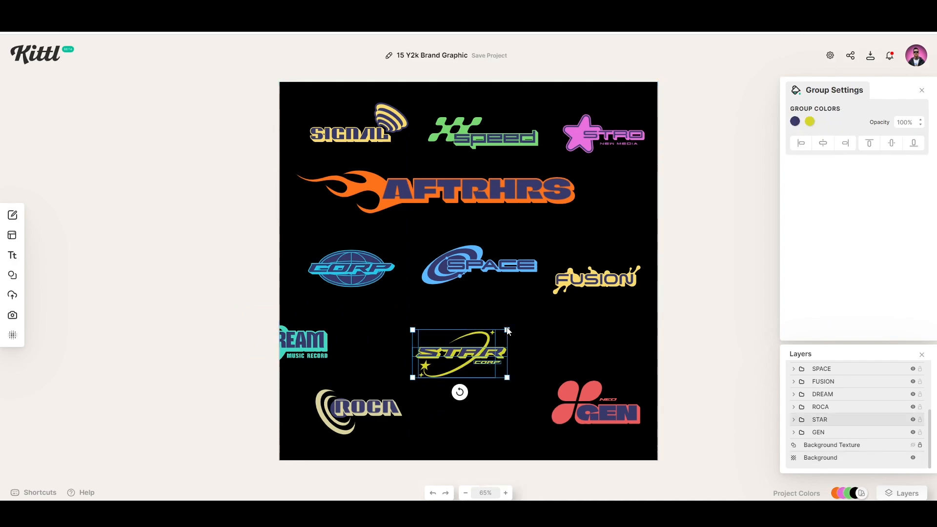
{"action": "left_click_drag", "start_coordinate": [508, 330], "coordinate": [548, 333]}
- Move the ROCA and GEN logos out to the lower canvas corners, and nudge the enlarged STAR logo slightly down
{"action": "left_click", "coordinate": [418, 403]}
{"action": "left_click_drag", "start_coordinate": [361, 410], "coordinate": [319, 424]}
{"action": "left_click_drag", "start_coordinate": [595, 410], "coordinate": [639, 441]}
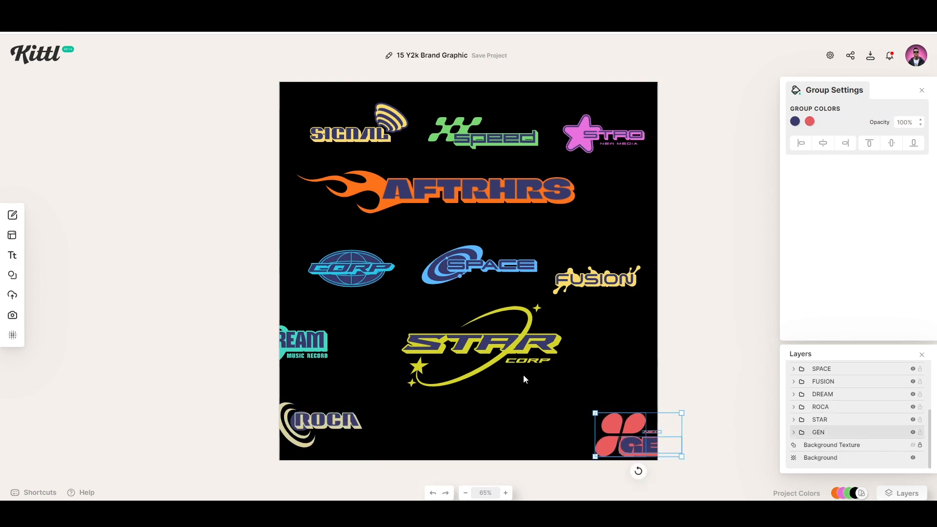
{"action": "left_click", "coordinate": [509, 358]}
{"action": "left_click_drag", "start_coordinate": [509, 359], "coordinate": [503, 373]}
- Ungroup the STAR logo and delete its STAR and CORP texts, keeping only the orbit illustration
{"action": "right_click", "coordinate": [510, 352]}
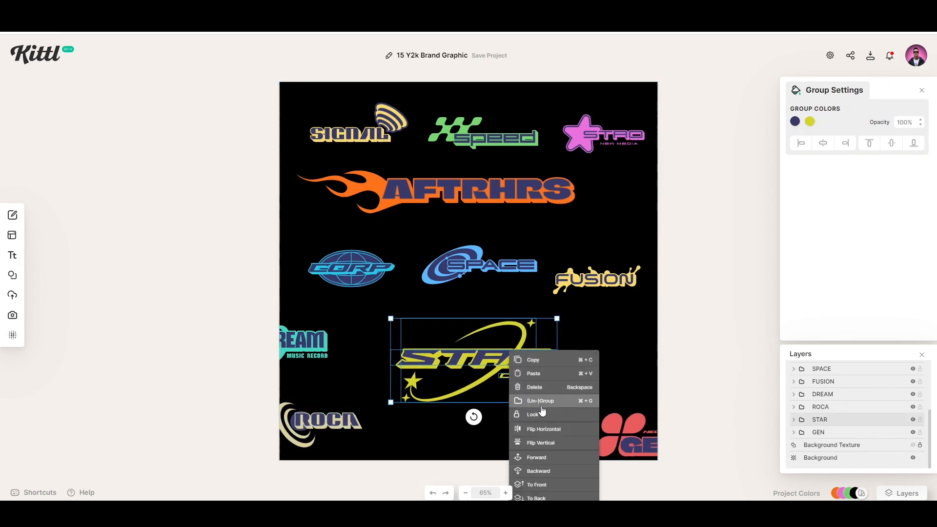
{"action": "left_click", "coordinate": [546, 405]}
{"action": "left_click", "coordinate": [602, 342]}
{"action": "left_click", "coordinate": [533, 357]}
{"action": "key", "text": "BackSpace"}
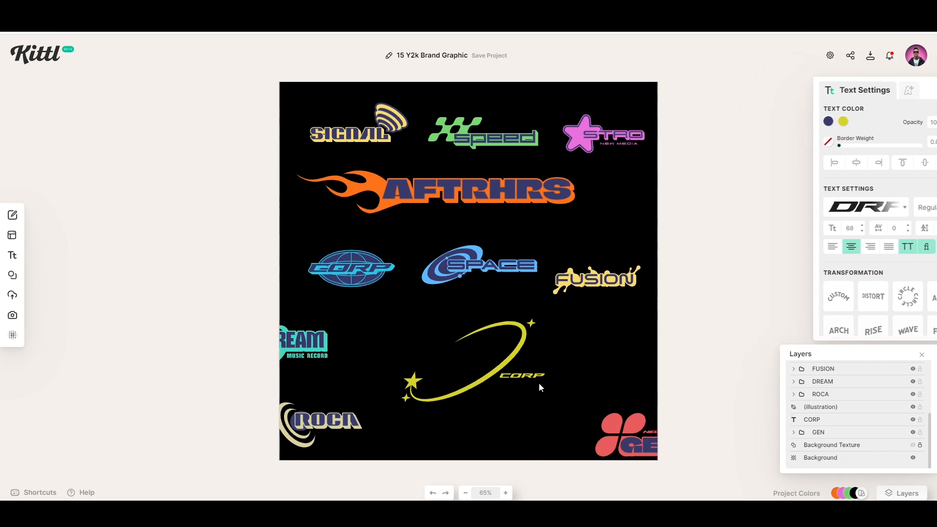
{"action": "left_click", "coordinate": [524, 376]}
{"action": "key", "text": "BackSpace"}
- Place the orbit illustration around the end of the AFTRHRS text and recolour it with the logo's orange
{"action": "left_click_drag", "start_coordinate": [535, 350], "coordinate": [616, 190]}
{"action": "left_click_drag", "start_coordinate": [617, 243], "coordinate": [548, 215]}
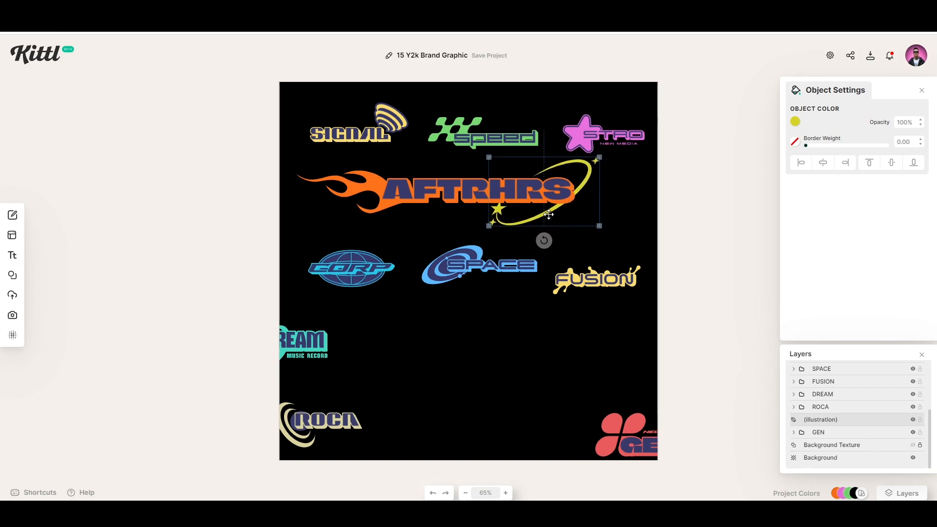
{"action": "left_click", "coordinate": [795, 122]}
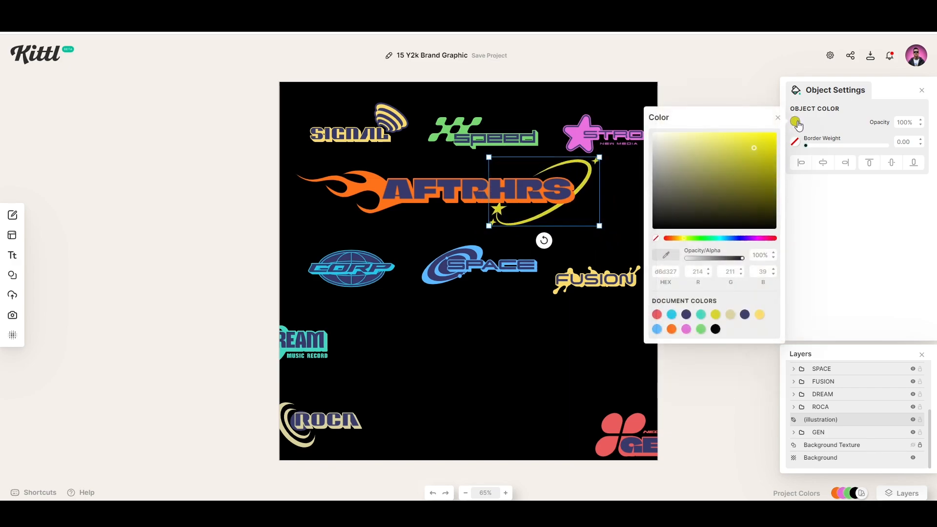
{"action": "left_click", "coordinate": [671, 331]}
{"action": "left_click", "coordinate": [599, 178]}
{"action": "left_click_drag", "start_coordinate": [588, 175], "coordinate": [567, 175]}
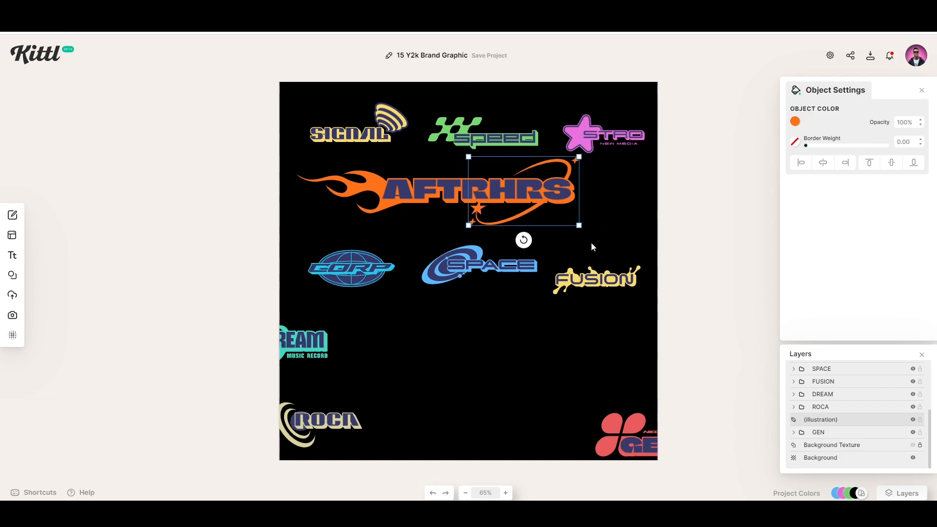
- Delete the SPACE, GEN, FUSION, ASTRO and CORP logos
{"action": "left_click", "coordinate": [553, 376]}
{"action": "left_click_drag", "start_coordinate": [473, 283], "coordinate": [457, 399]}
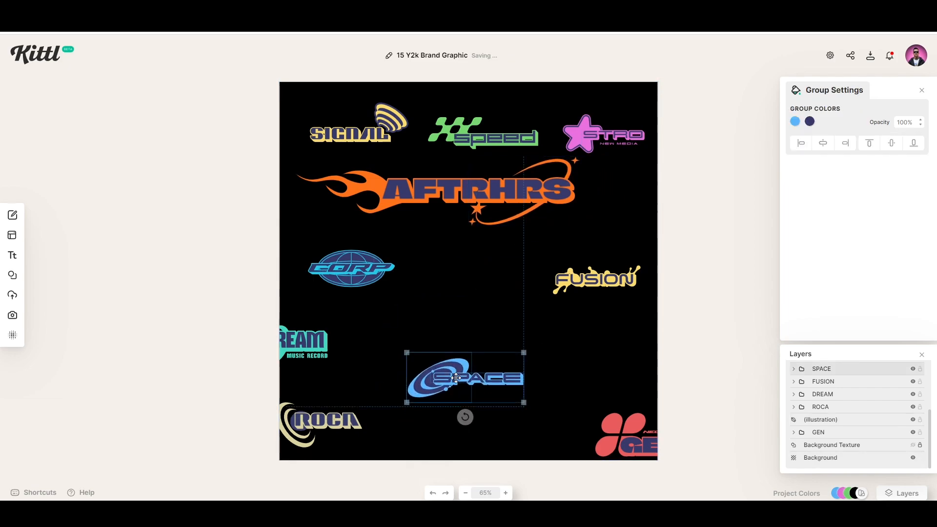
{"action": "key", "text": "Delete"}
{"action": "left_click_drag", "start_coordinate": [640, 435], "coordinate": [557, 406]}
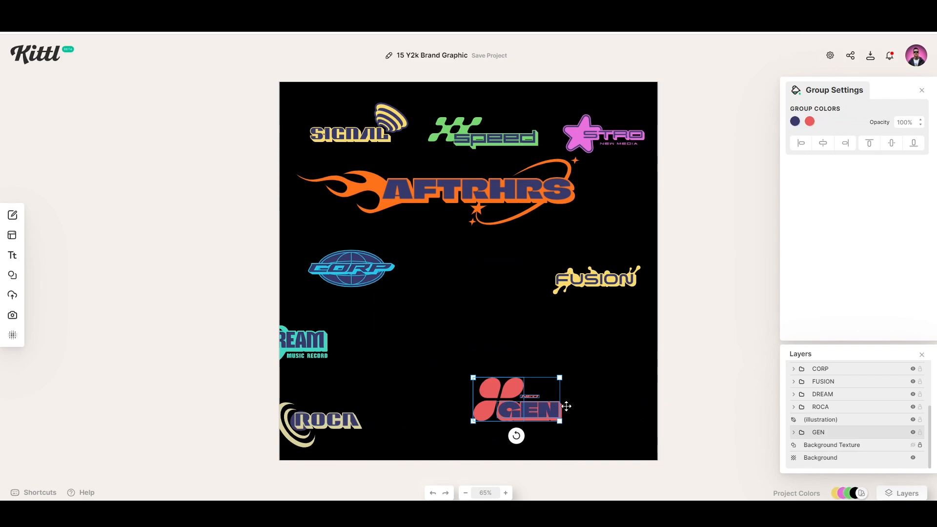
{"action": "key", "text": "Delete"}
{"action": "left_click_drag", "start_coordinate": [586, 281], "coordinate": [481, 342]}
{"action": "key", "text": "Delete"}
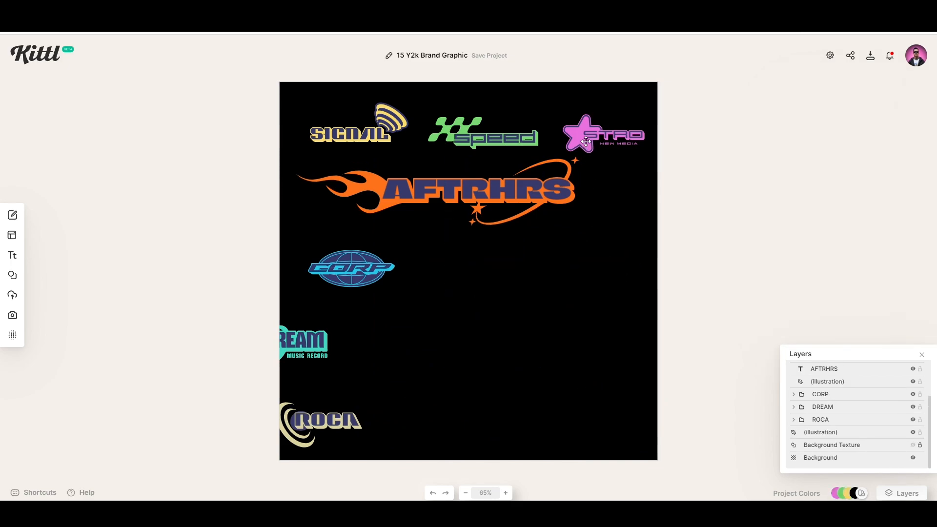
{"action": "left_click_drag", "start_coordinate": [609, 122], "coordinate": [492, 370]}
{"action": "key", "text": "Delete"}
{"action": "left_click_drag", "start_coordinate": [365, 268], "coordinate": [580, 403]}
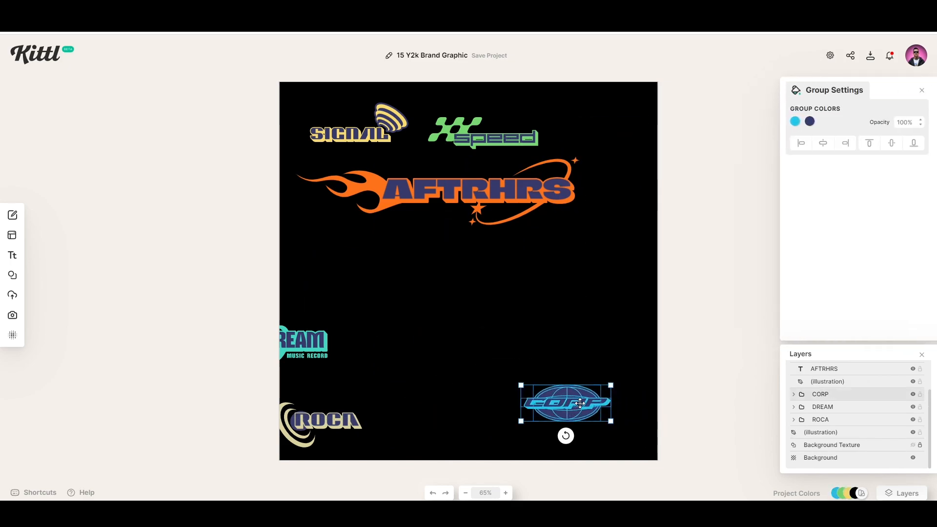
{"action": "key", "text": "Delete"}
- Select the AFTRHRS logo together with its orbit illustration and enlarge them to nearly the full canvas width
{"action": "left_click_drag", "start_coordinate": [617, 238], "coordinate": [250, 154]}
{"action": "left_click_drag", "start_coordinate": [540, 216], "coordinate": [633, 255]}
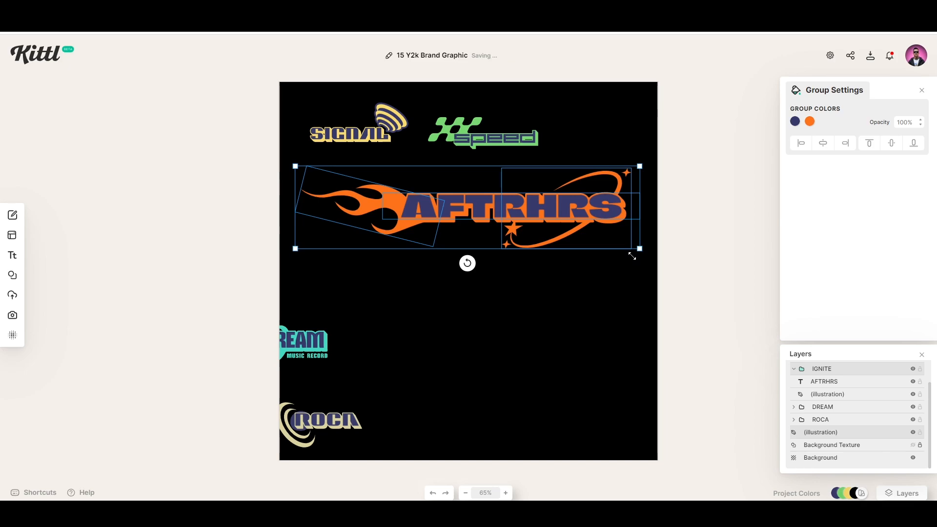
{"action": "left_click", "coordinate": [551, 293]}
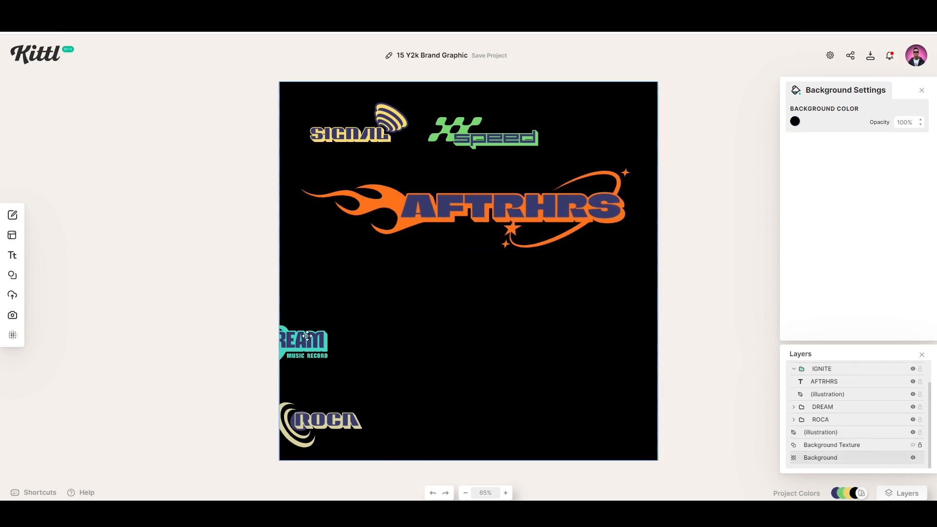
- Delete the remaining DREAM, ROCA, SPEED and SIGNAL logos
{"action": "left_click_drag", "start_coordinate": [310, 341], "coordinate": [496, 377]}
{"action": "key", "text": "Delete"}
{"action": "left_click", "coordinate": [326, 412]}
{"action": "key", "text": "Delete"}
{"action": "left_click", "coordinate": [483, 134]}
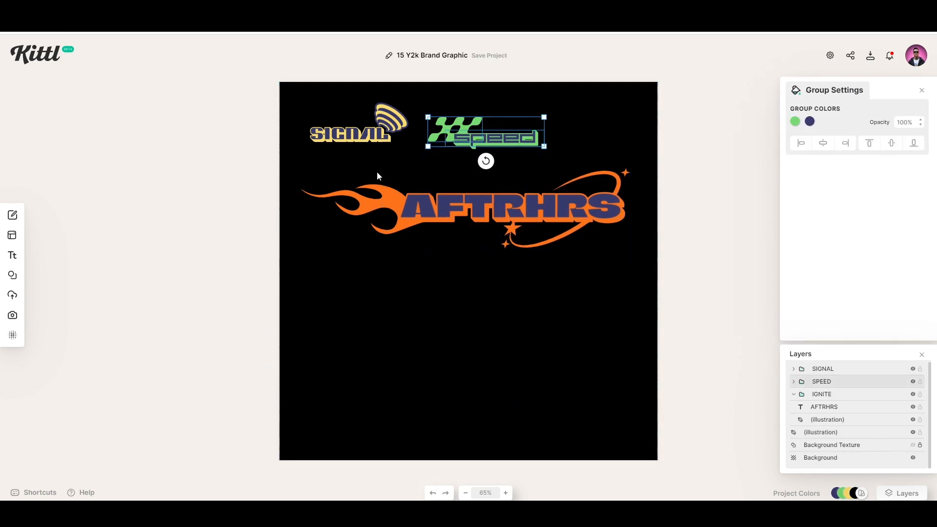
{"action": "key", "text": "Delete"}
{"action": "left_click", "coordinate": [352, 131]}
{"action": "key", "text": "Delete"}
- Duplicate the AFTRHRS flame group without the orbit, and place the copy below the original
{"action": "left_click", "coordinate": [498, 211]}
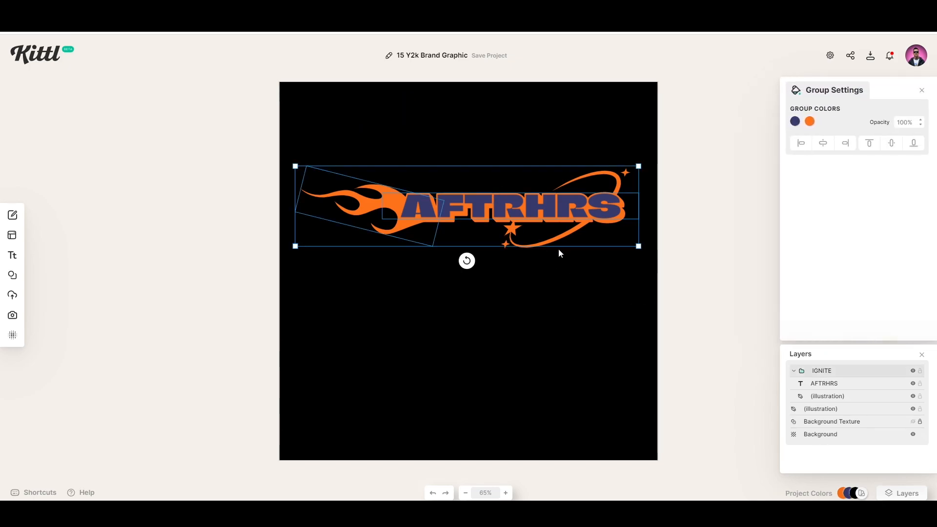
{"action": "key", "text": "ctrl+c"}
{"action": "key", "text": "ctrl+v"}
{"action": "left_click_drag", "start_coordinate": [531, 233], "coordinate": [529, 324]}
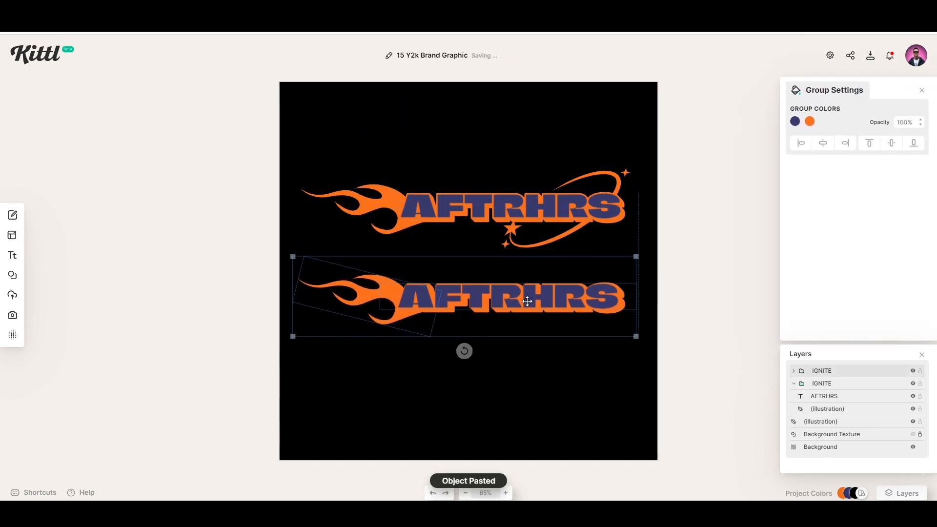
{"action": "left_click", "coordinate": [706, 281]}
- Remove the AFTRHRS text from the lower copy, and position its separate flame illustration slightly lower
{"action": "double_click", "coordinate": [441, 299]}
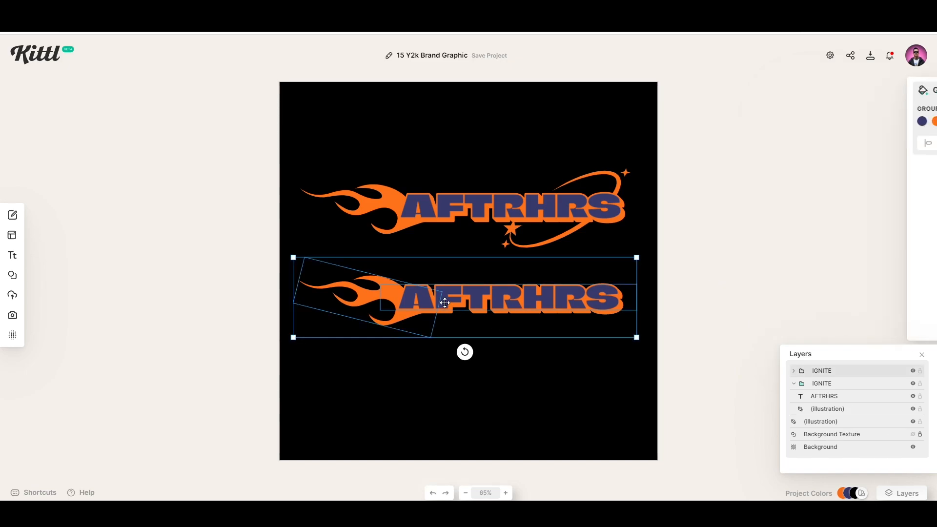
{"action": "double_click", "coordinate": [440, 300]}
{"action": "left_click", "coordinate": [407, 301]}
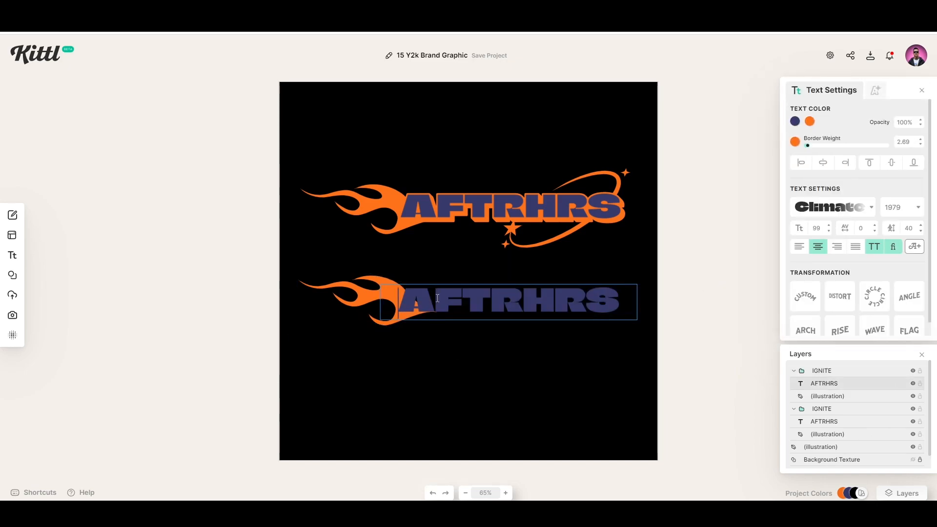
{"action": "key", "text": "Escape"}
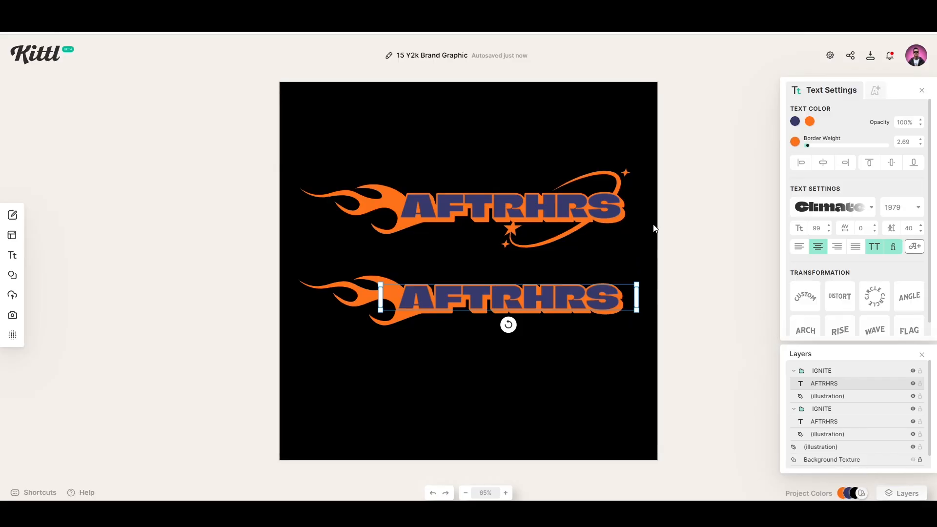
{"action": "left_click_drag", "start_coordinate": [563, 300], "coordinate": [547, 335]}
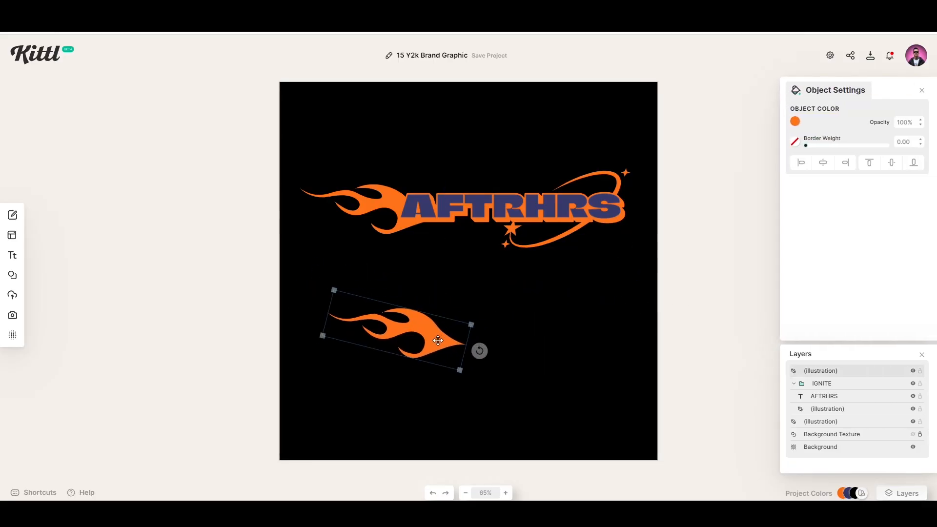
{"action": "left_click_drag", "start_coordinate": [438, 340], "coordinate": [432, 344]}
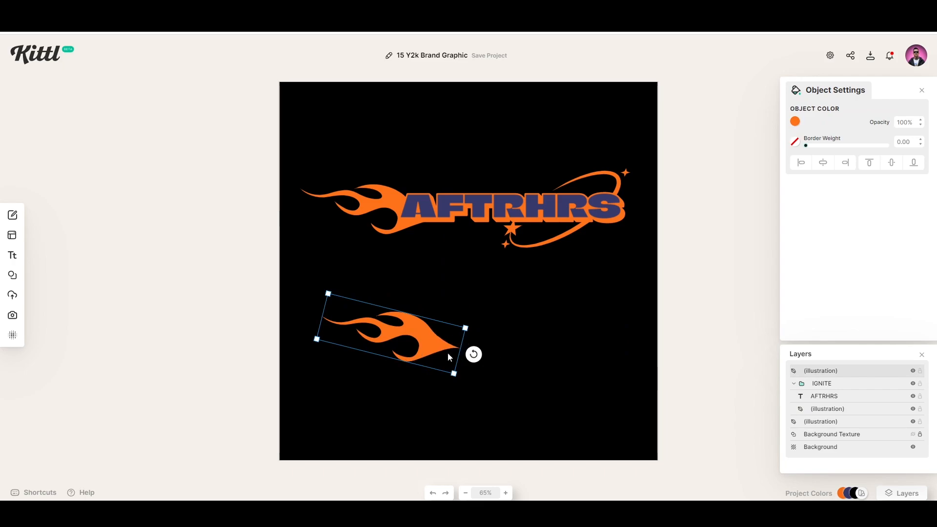
- Duplicate the lower flame, scale the copy down and overlap it with the flame's pointed end
{"action": "key", "text": "ctrl+v"}
{"action": "left_click_drag", "start_coordinate": [424, 353], "coordinate": [490, 354]}
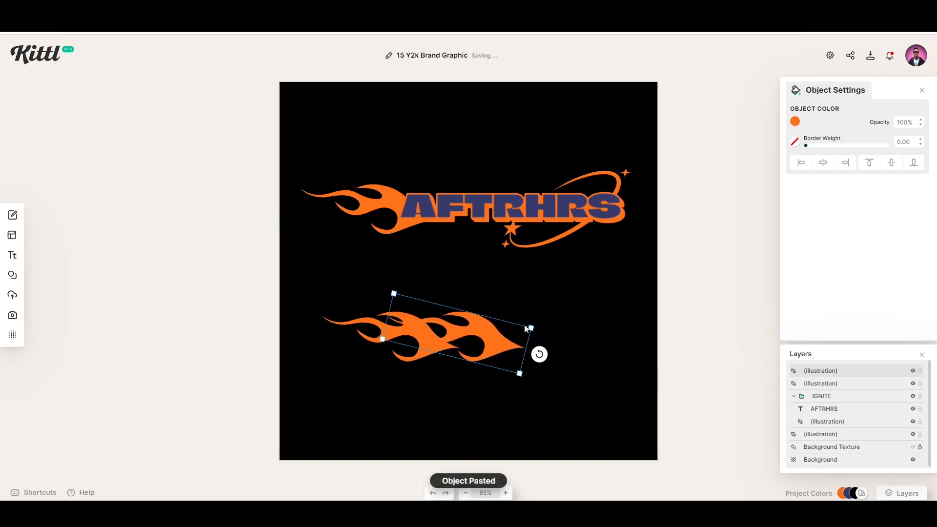
{"action": "left_click_drag", "start_coordinate": [530, 327], "coordinate": [477, 331]}
{"action": "right_click", "coordinate": [471, 332]}
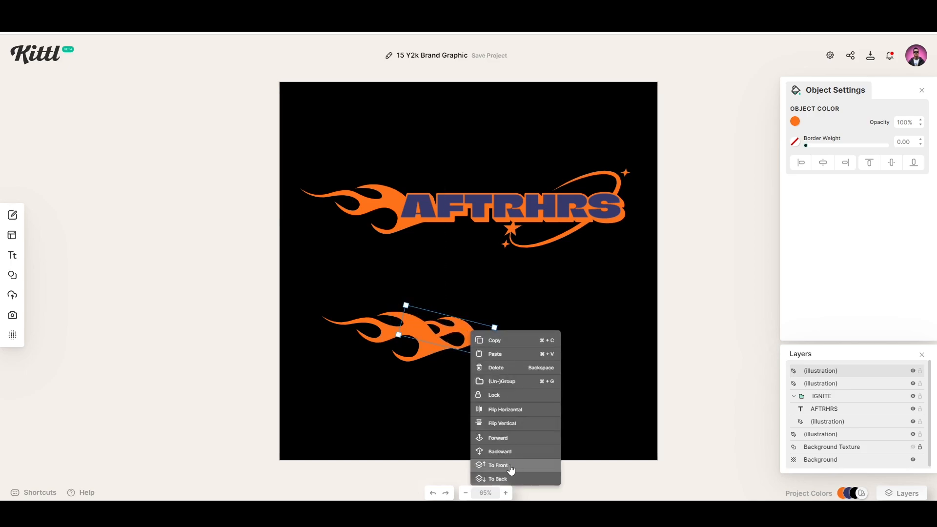
{"action": "left_click", "coordinate": [438, 326]}
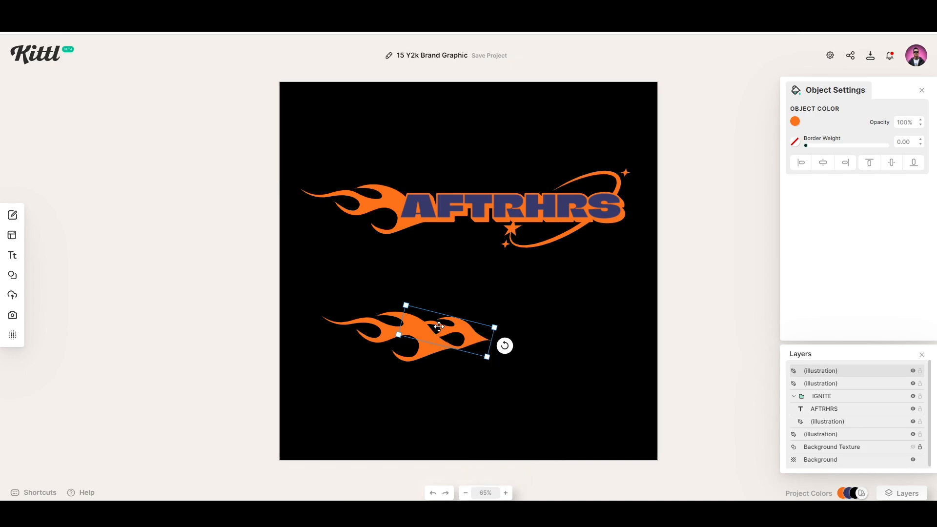
{"action": "left_click", "coordinate": [381, 289]}
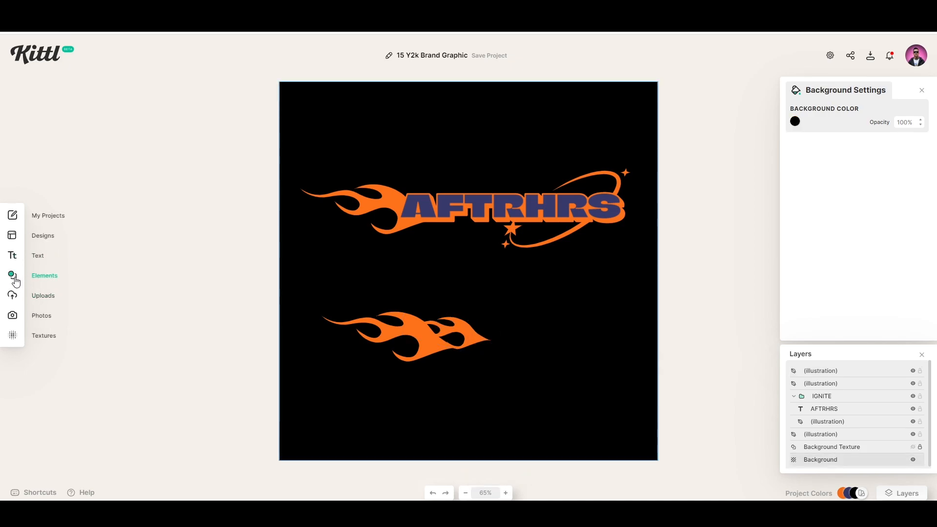
- Search the elements library for "flame", add the slanted black and yellow flame illustration beside the lower flames, and rotate it nearly horizontal
{"action": "left_click", "coordinate": [12, 276]}
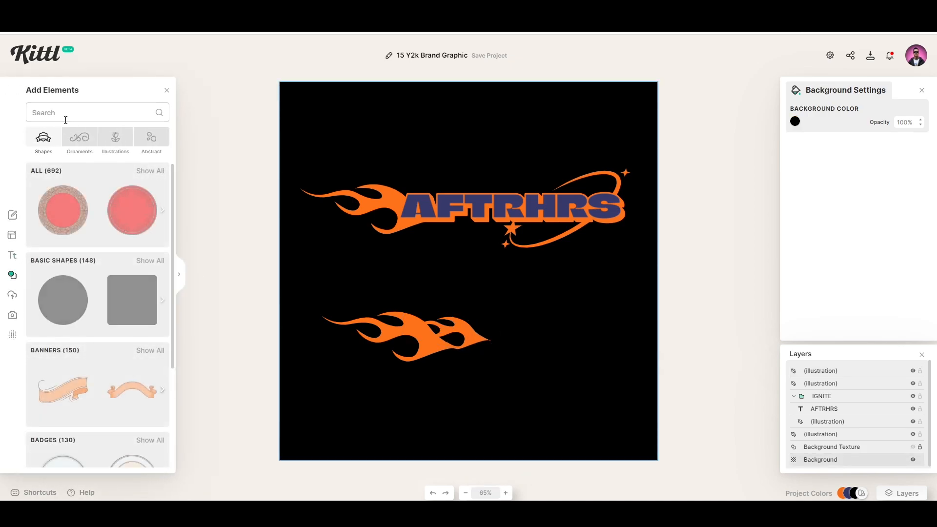
{"action": "type", "text": "flame"}
{"action": "key", "text": "Return"}
{"action": "scroll", "coordinate": [109, 296], "scroll_direction": "down", "scroll_amount": 2}
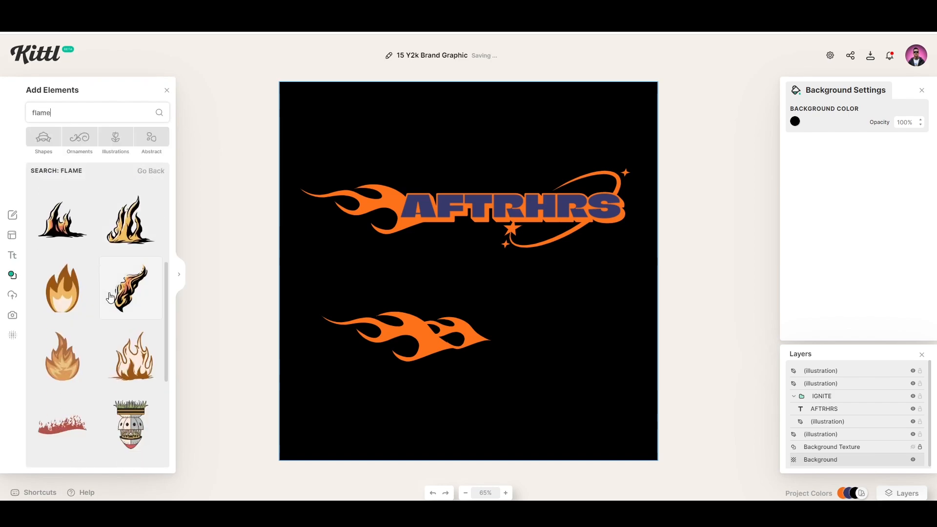
{"action": "scroll", "coordinate": [110, 296], "scroll_direction": "up", "scroll_amount": 2}
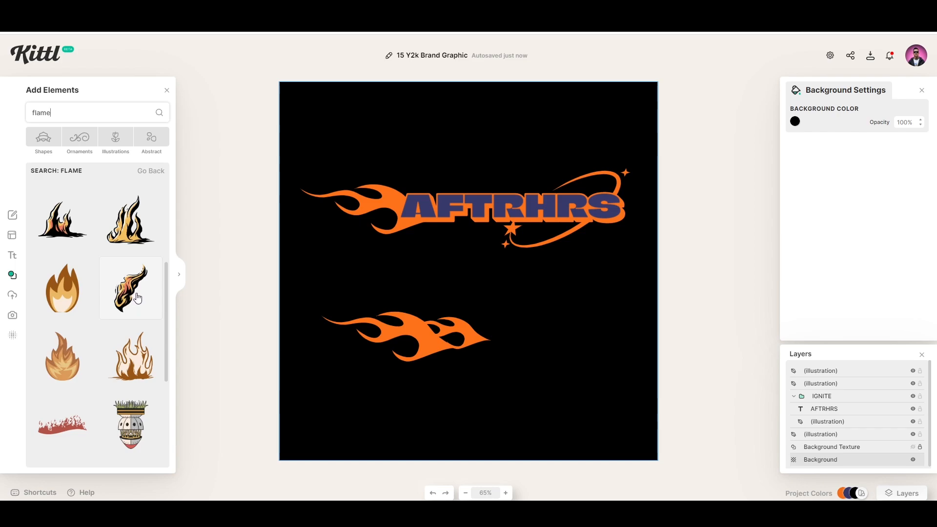
{"action": "scroll", "coordinate": [128, 288], "scroll_direction": "down", "scroll_amount": 4}
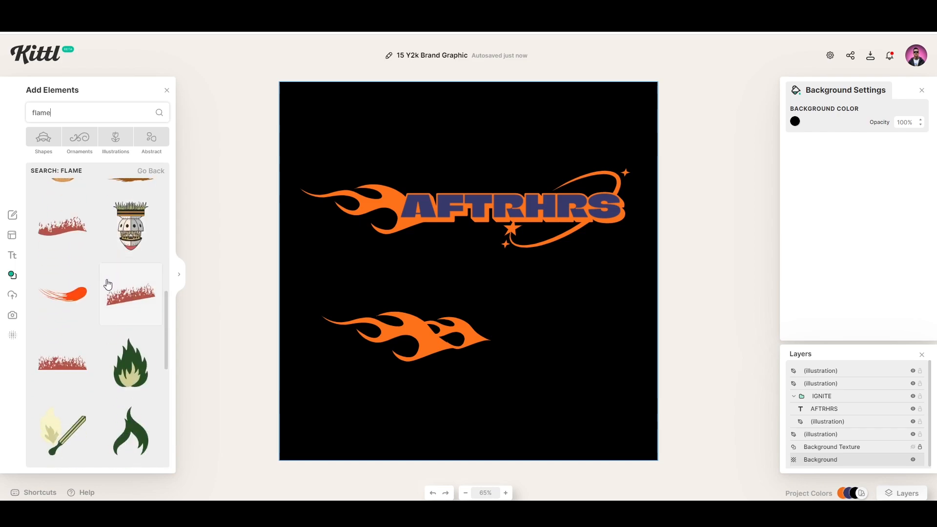
{"action": "scroll", "coordinate": [117, 281], "scroll_direction": "up", "scroll_amount": 3}
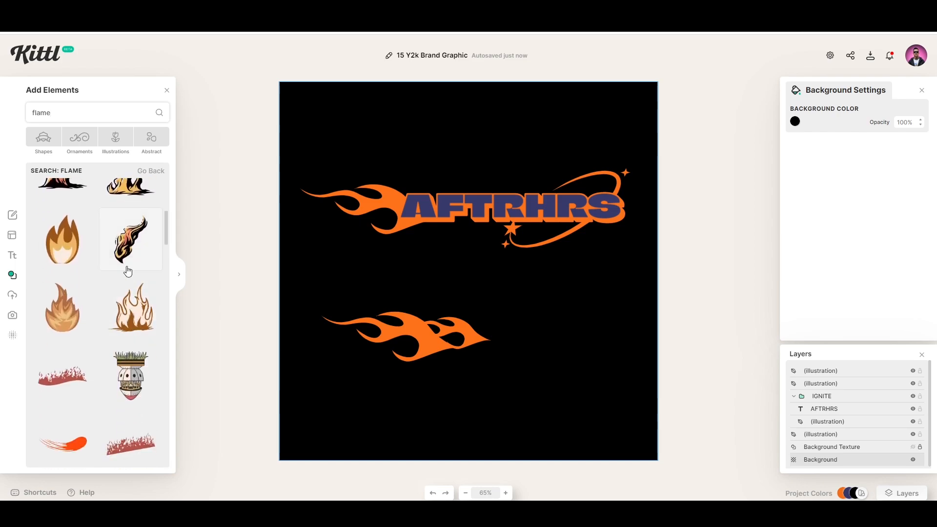
{"action": "left_click_drag", "start_coordinate": [426, 301], "coordinate": [578, 348]}
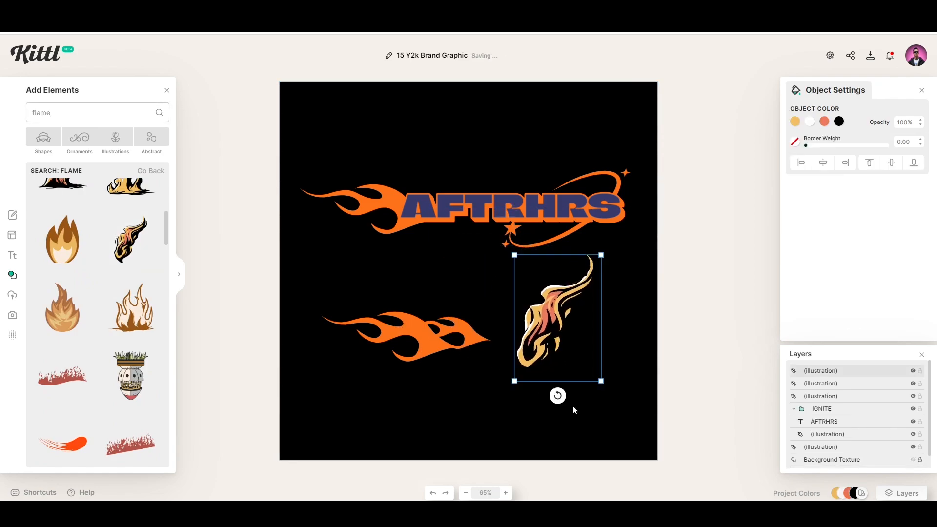
{"action": "left_click_drag", "start_coordinate": [555, 395], "coordinate": [646, 286]}
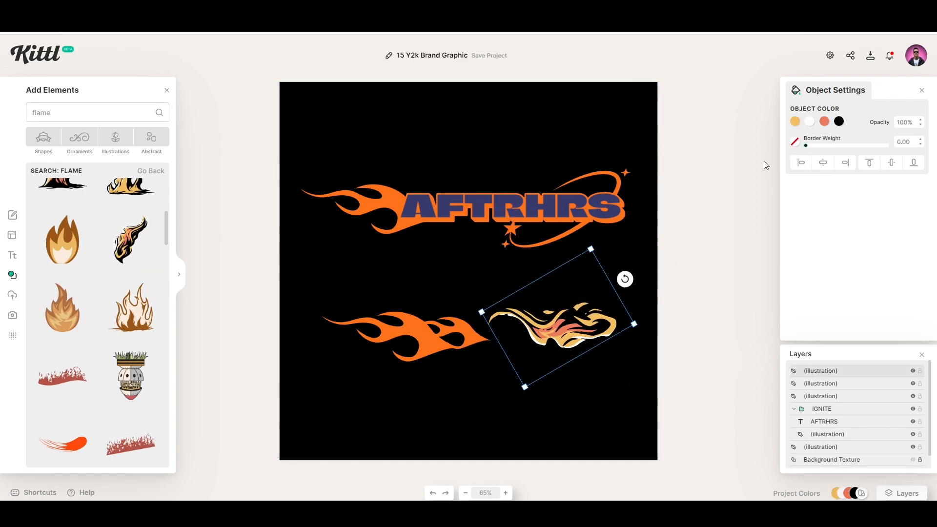
- Recolour the added flame illustration, changing its black areas to the logo's orange and its yellow areas to white
{"action": "left_click", "coordinate": [839, 122]}
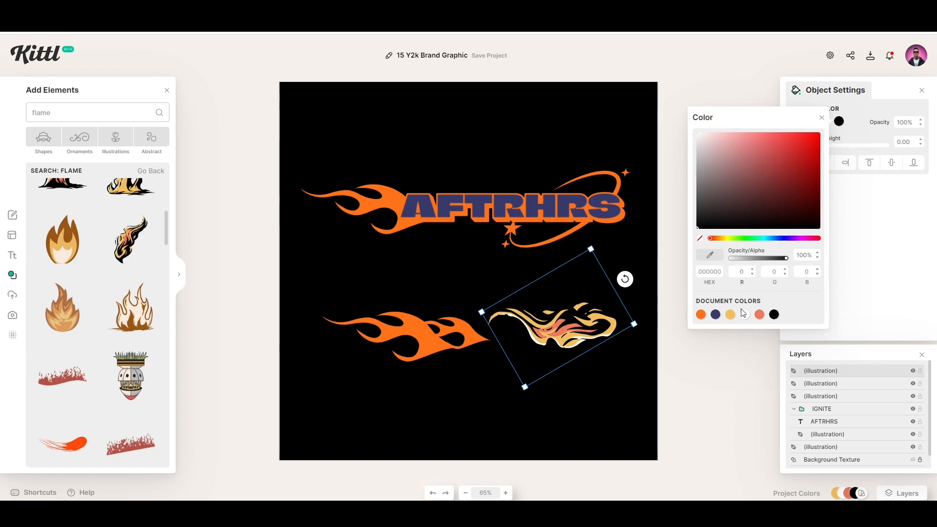
{"action": "left_click", "coordinate": [701, 315]}
{"action": "left_click", "coordinate": [883, 208]}
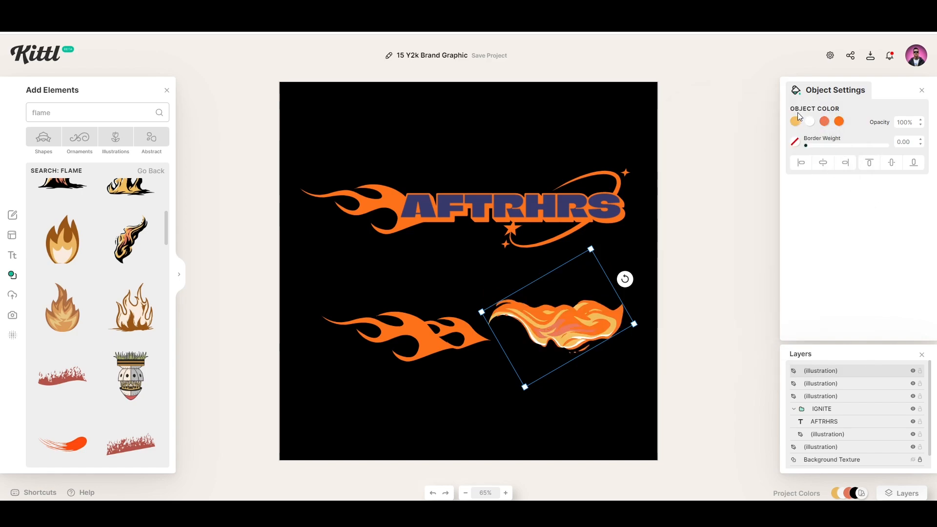
{"action": "left_click", "coordinate": [795, 122]}
{"action": "left_click", "coordinate": [656, 315]}
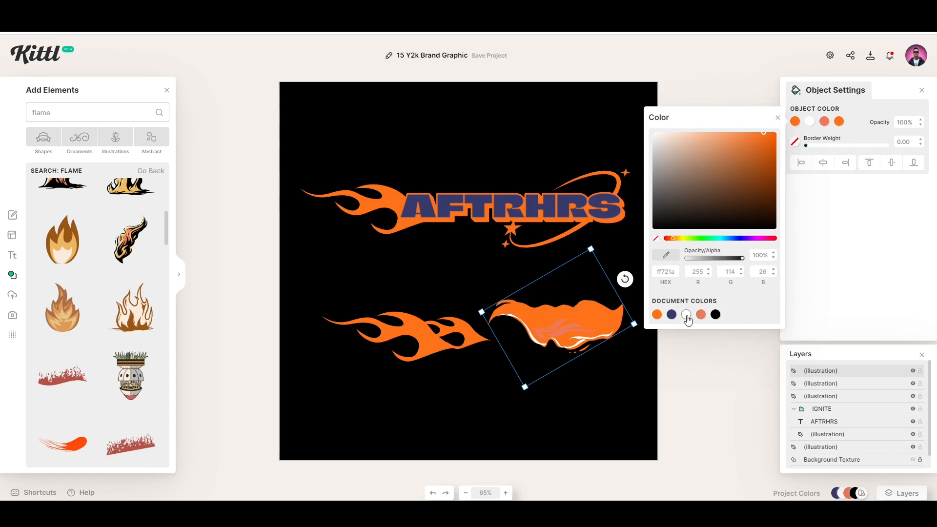
{"action": "left_click", "coordinate": [686, 315]}
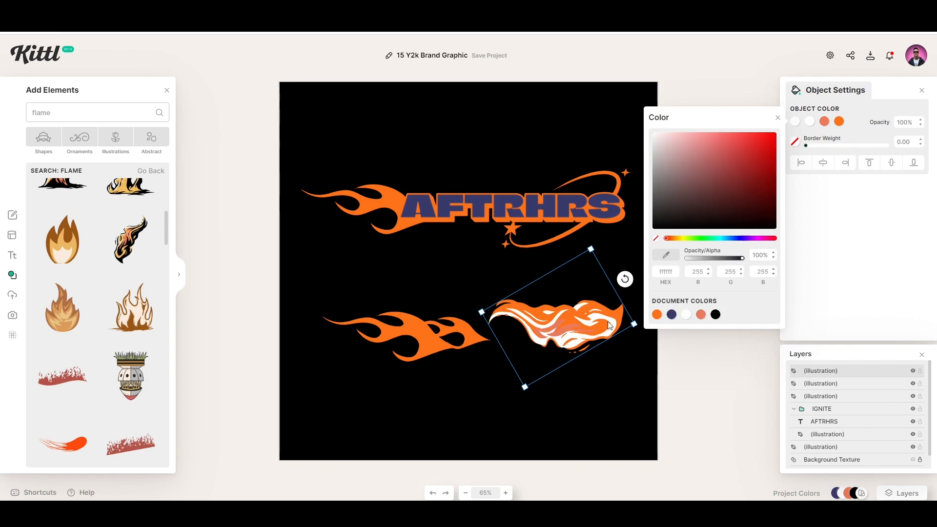
- Delete the recoloured flame illustration and look further through the flame elements
{"action": "left_click", "coordinate": [588, 385]}
{"action": "left_click", "coordinate": [560, 314]}
{"action": "key", "text": "Delete"}
{"action": "scroll", "coordinate": [92, 344], "scroll_direction": "down", "scroll_amount": 20}
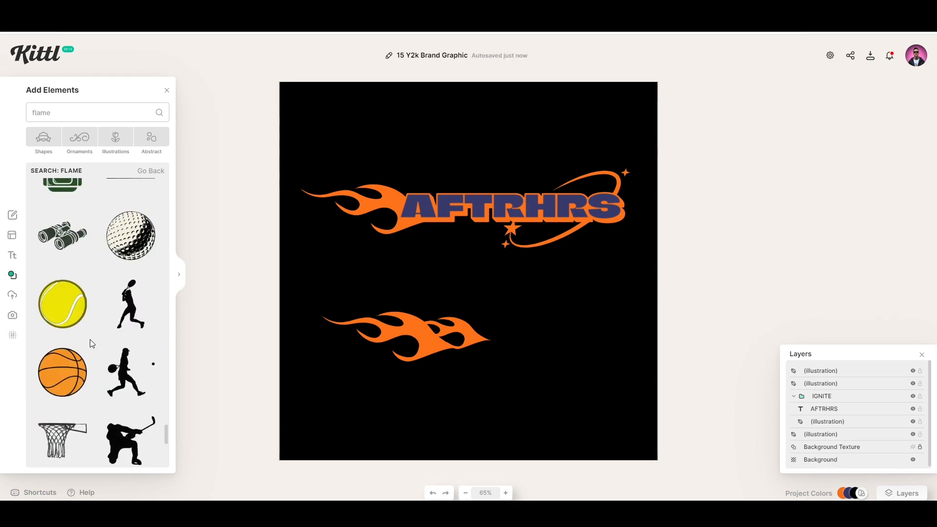
{"action": "scroll", "coordinate": [90, 344], "scroll_direction": "up", "scroll_amount": 5}
- Enlarge the two overlapping lower flames together so they span most of the artboard's width
{"action": "left_click_drag", "start_coordinate": [526, 386], "coordinate": [272, 282]}
{"action": "left_click_drag", "start_coordinate": [496, 375], "coordinate": [615, 403]}
{"action": "left_click", "coordinate": [615, 404]}
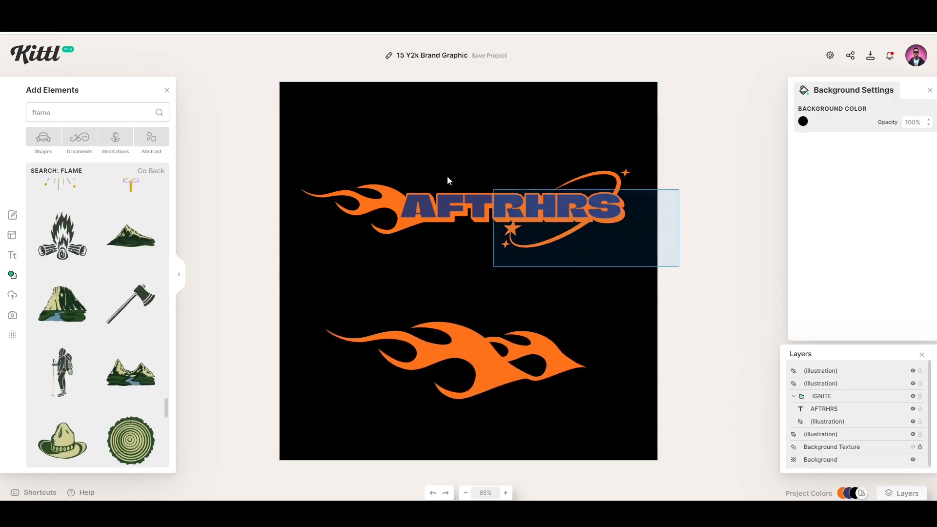
- Move the whole AFTRHRS logo to the artboard's upper edge, and place a duplicate directly below it
{"action": "left_click_drag", "start_coordinate": [494, 194], "coordinate": [349, 167]}
{"action": "mouse_move", "coordinate": [534, 219]}
{"action": "left_mouse_down"}
{"action": "mouse_move", "coordinate": [530, 145]}
{"action": "mouse_move", "coordinate": [552, 222]}
{"action": "left_mouse_up"}
{"action": "key", "text": "ctrl+c"}
{"action": "key", "text": "ctrl+v"}
{"action": "left_click", "coordinate": [604, 194]}
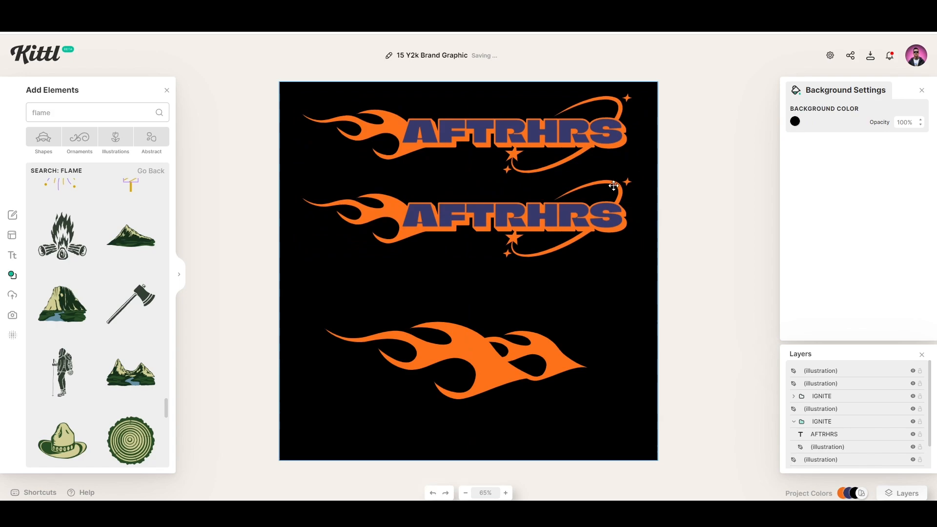
- Try deleting the orbit and the grouped flame text from the logo copy, and undo the deletions
{"action": "left_click", "coordinate": [613, 185]}
{"action": "key", "text": "Delete"}
{"action": "left_click_drag", "start_coordinate": [706, 255], "coordinate": [295, 193]}
{"action": "left_click", "coordinate": [408, 174]}
{"action": "key", "text": "ctrl+z"}
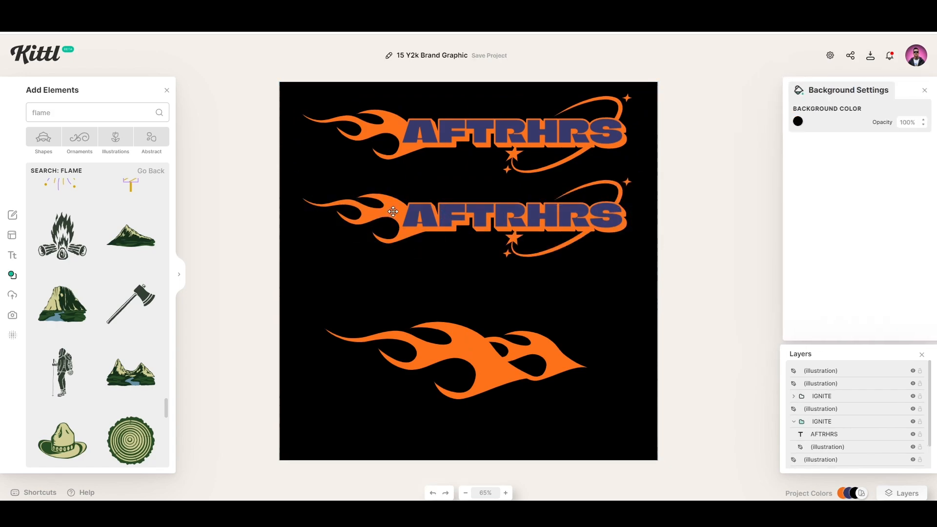
{"action": "left_click", "coordinate": [394, 212]}
{"action": "key", "text": "Delete"}
{"action": "key", "text": "ctrl+z"}
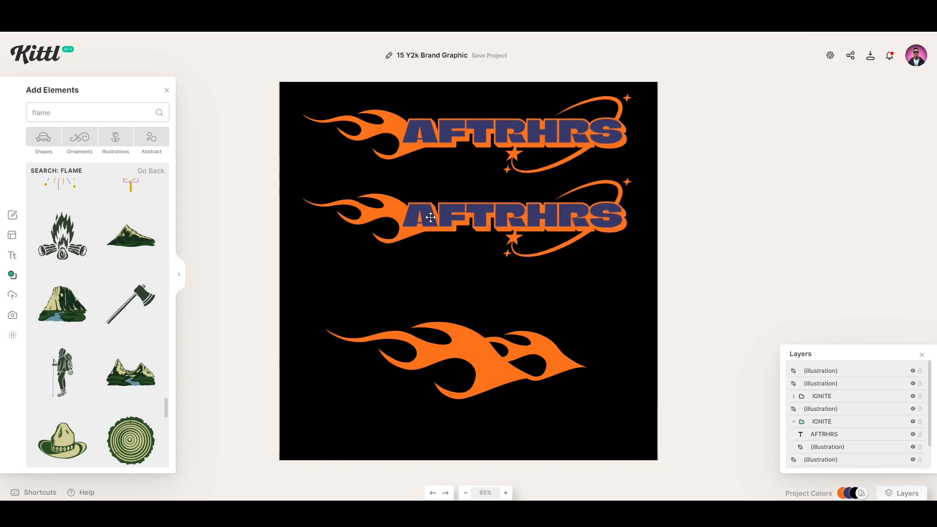
- Ungroup the lower AFTRHRS copy and delete its flame, keeping the text and orbit
{"action": "right_click", "coordinate": [430, 218]}
{"action": "left_click", "coordinate": [488, 268]}
{"action": "left_click", "coordinate": [377, 238]}
{"action": "key", "text": "Delete"}
{"action": "left_click_drag", "start_coordinate": [658, 278], "coordinate": [348, 173]}
{"action": "left_click", "coordinate": [750, 270]}
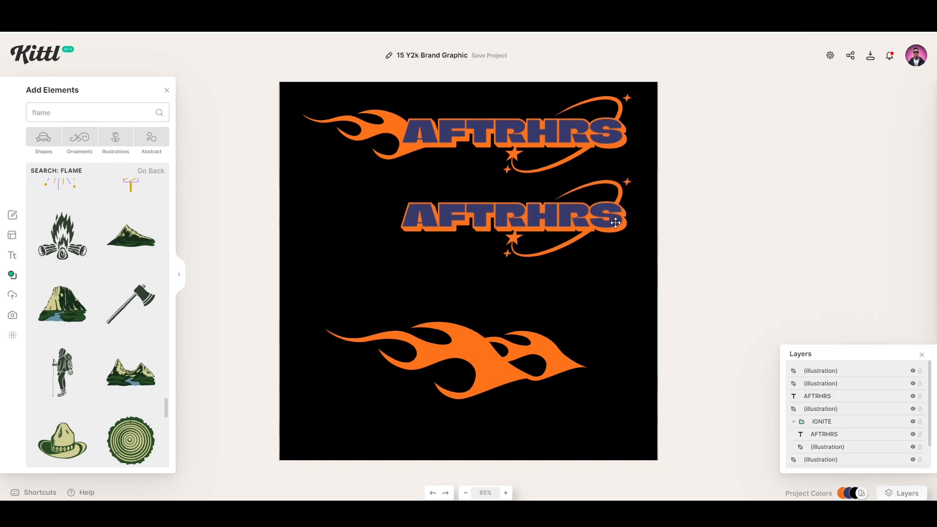
- Scale the lower AFTRHRS text and its orbit down together, and position them slightly right of the artboard's centre
{"action": "left_click", "coordinate": [616, 220]}
{"action": "left_click", "coordinate": [618, 194], "text": "shift"}
{"action": "left_click", "coordinate": [580, 198]}
{"action": "left_click", "coordinate": [581, 218]}
{"action": "left_click", "coordinate": [619, 194], "text": "shift"}
{"action": "left_click_drag", "start_coordinate": [640, 177], "coordinate": [554, 197]}
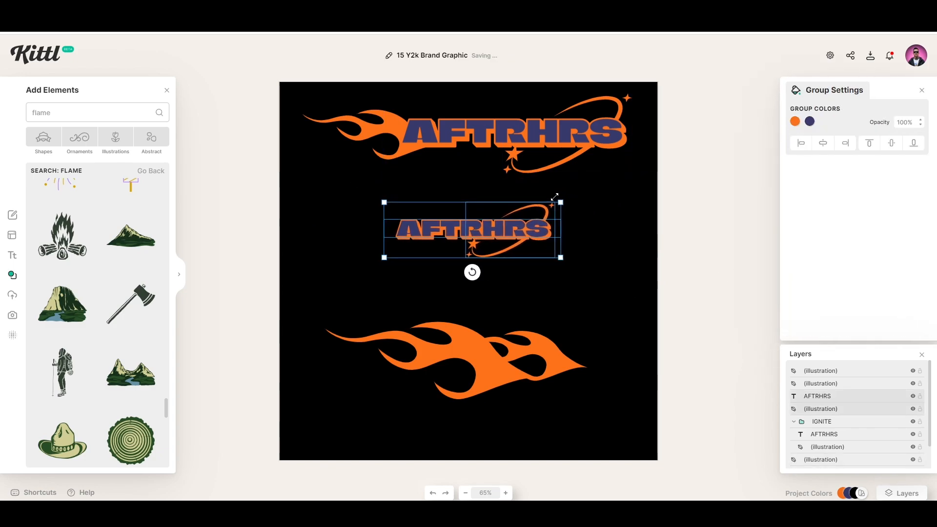
{"action": "left_click_drag", "start_coordinate": [536, 234], "coordinate": [548, 251]}
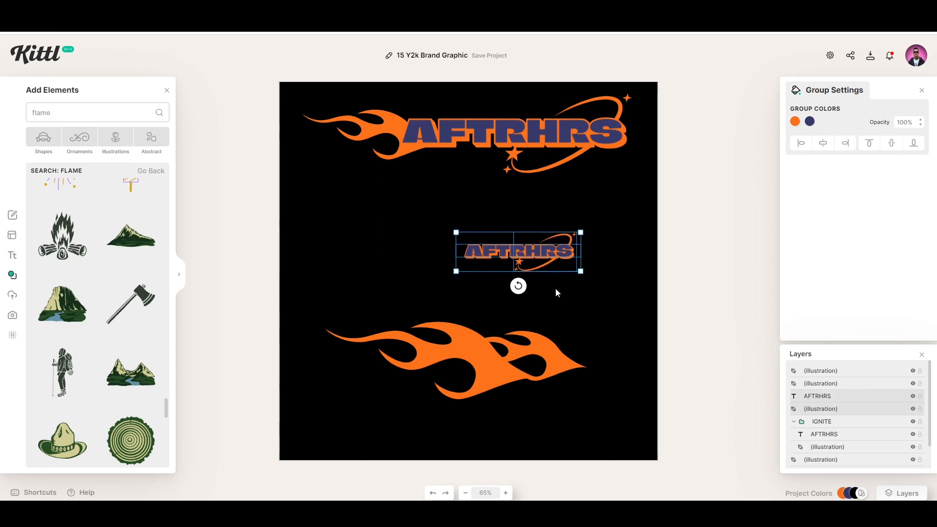
{"action": "left_click", "coordinate": [555, 292]}
- Group the two overlapping flames in the lower part of the artboard
{"action": "left_click", "coordinate": [539, 356]}
{"action": "left_click", "coordinate": [573, 363], "text": "shift"}
{"action": "right_click", "coordinate": [565, 351]}
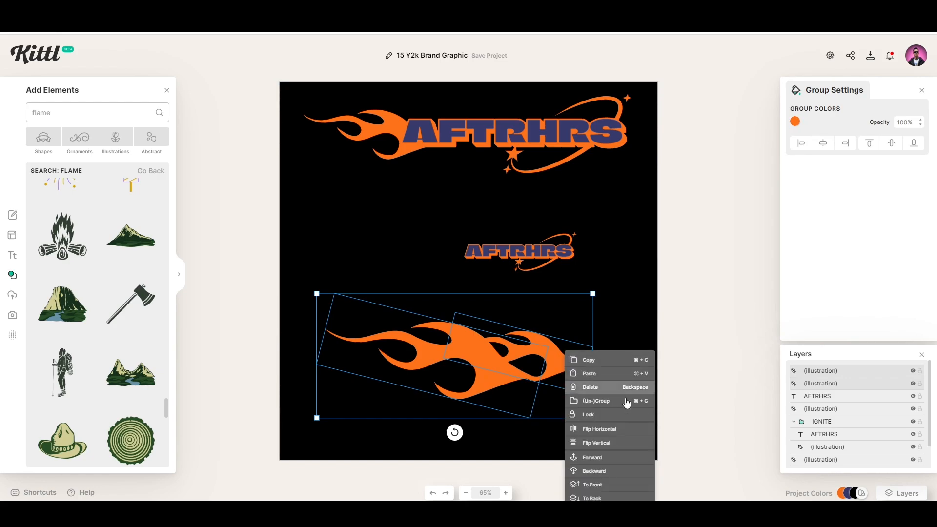
{"action": "left_click", "coordinate": [626, 402]}
- Rotate the flame group upright with its thin tail upward, scale it down and place it in the artboard's lower left
{"action": "left_click_drag", "start_coordinate": [454, 434], "coordinate": [399, 367]}
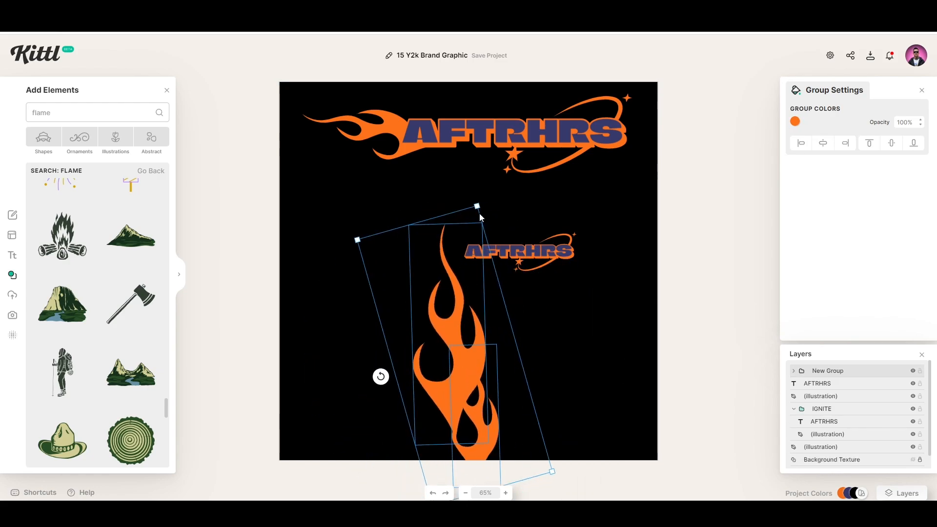
{"action": "left_click_drag", "start_coordinate": [477, 205], "coordinate": [456, 341]}
{"action": "left_click_drag", "start_coordinate": [441, 409], "coordinate": [349, 342]}
{"action": "left_click", "coordinate": [467, 354]}
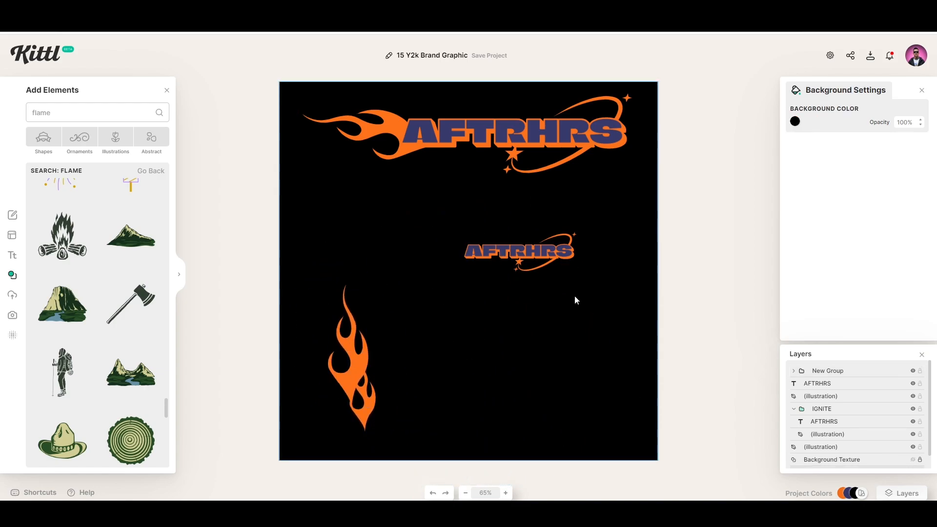
- Browse the photo library's "long sleeve" results for a garment suitable as a mockup
{"action": "left_click", "coordinate": [9, 319]}
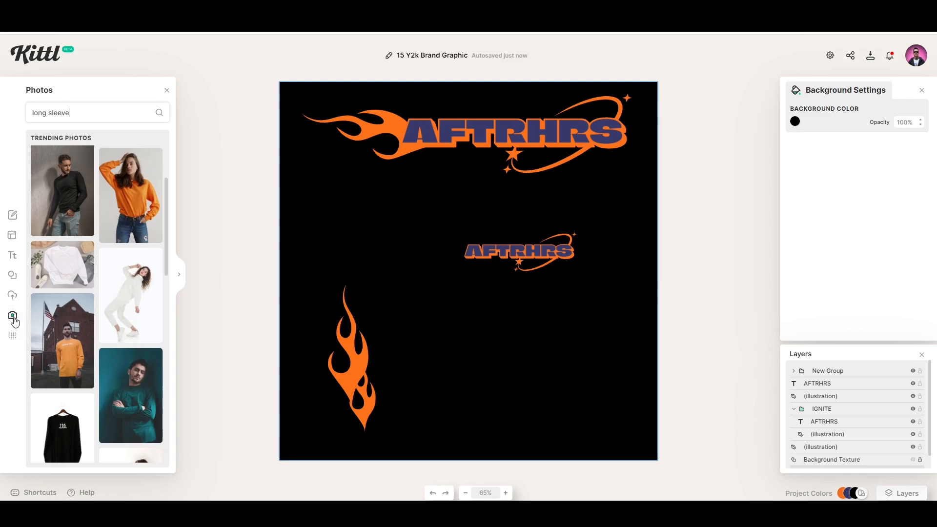
{"action": "scroll", "coordinate": [76, 206], "scroll_direction": "up", "scroll_amount": 2}
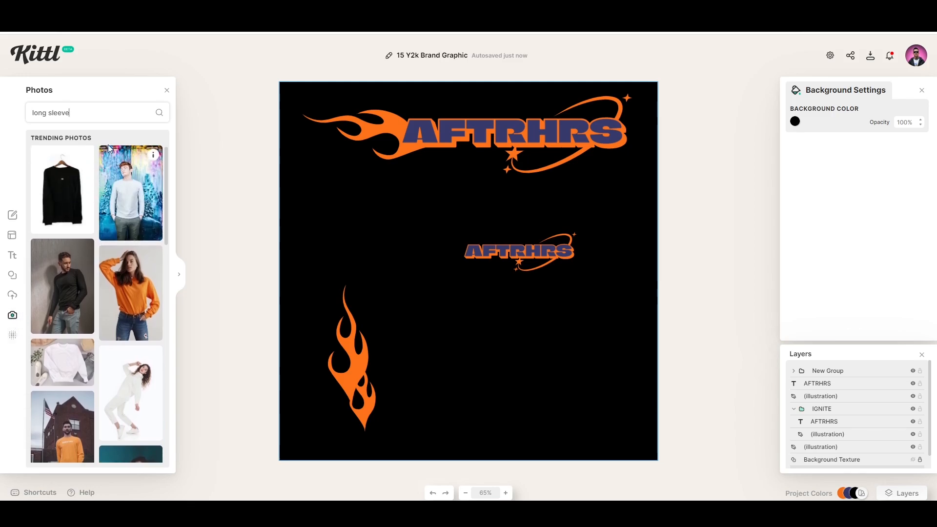
{"action": "scroll", "coordinate": [128, 240], "scroll_direction": "down", "scroll_amount": 10}
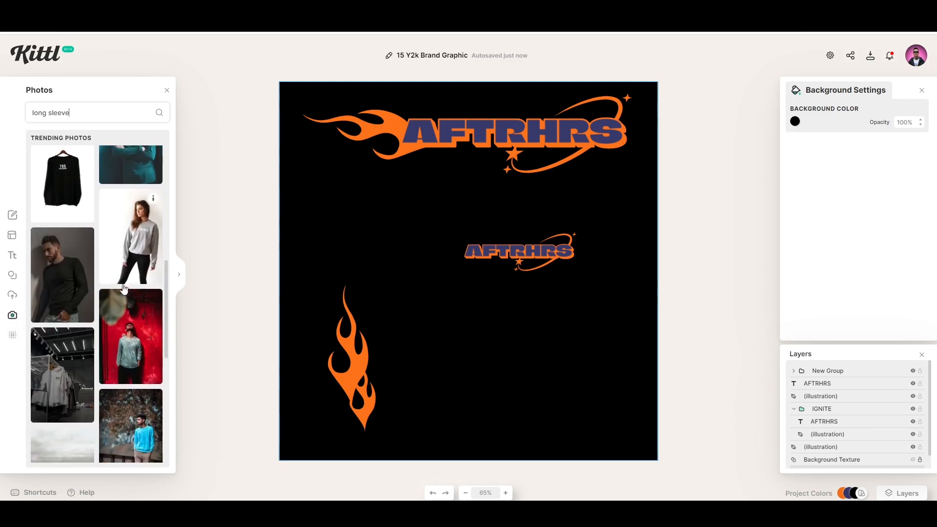
{"action": "scroll", "coordinate": [124, 289], "scroll_direction": "down", "scroll_amount": 3}
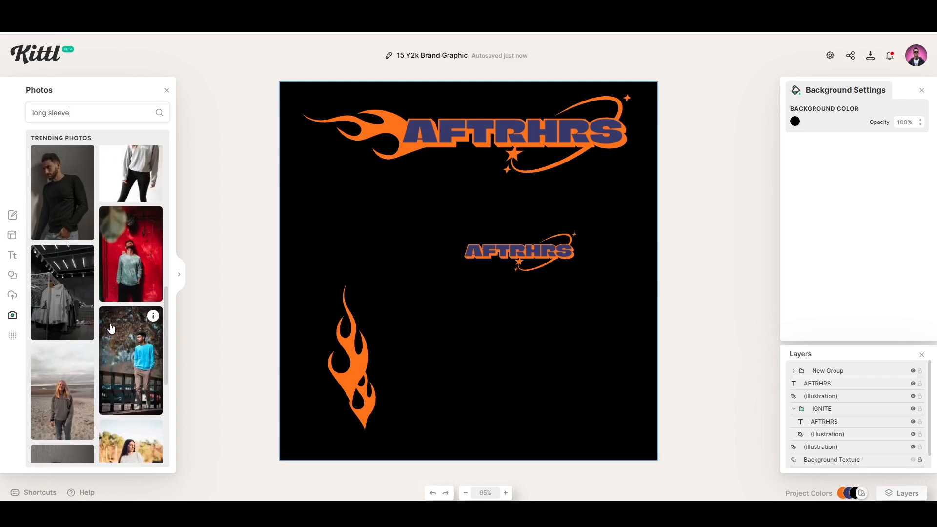
{"action": "scroll", "coordinate": [126, 322], "scroll_direction": "down", "scroll_amount": 8}
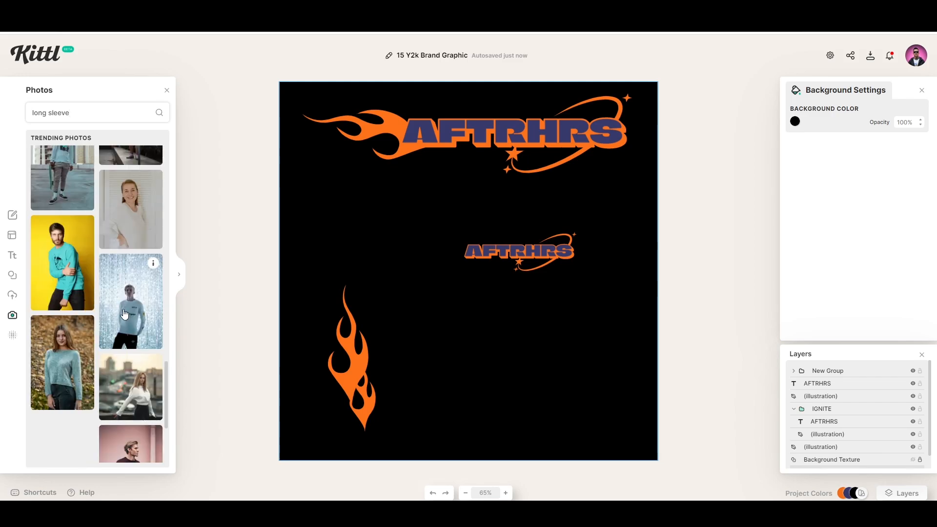
{"action": "scroll", "coordinate": [120, 311], "scroll_direction": "up", "scroll_amount": 9}
{"action": "key", "text": "Return"}
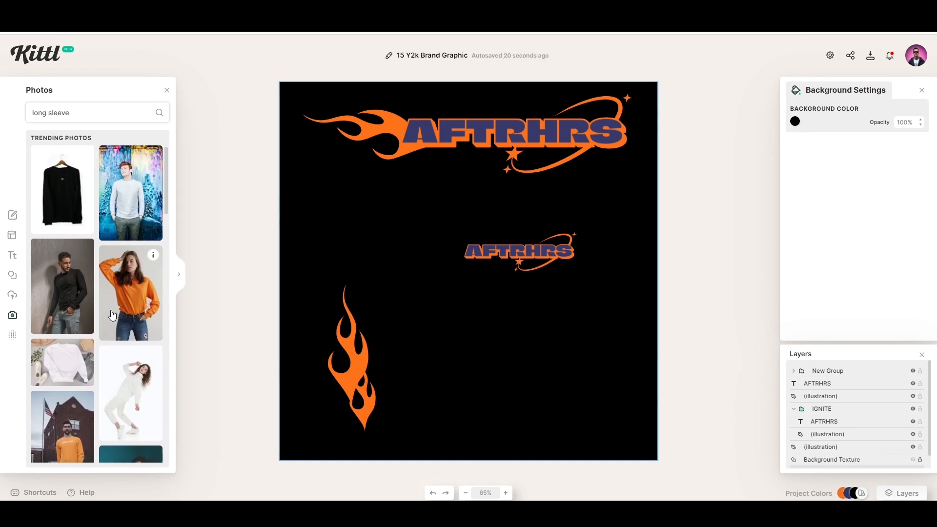
{"action": "scroll", "coordinate": [96, 363], "scroll_direction": "down", "scroll_amount": 3}
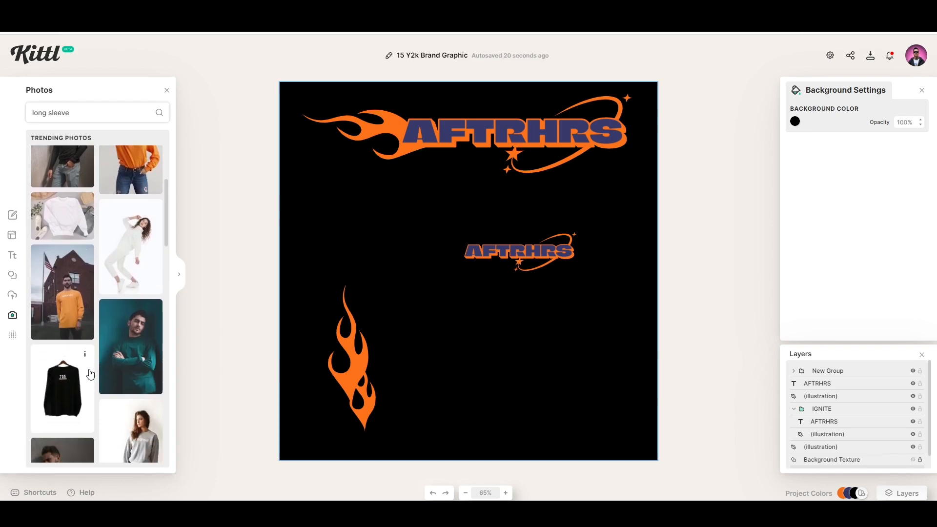
- Try out the photo of the black sweatshirt on a hanger beside the flame, and delete it
{"action": "left_click", "coordinate": [63, 391]}
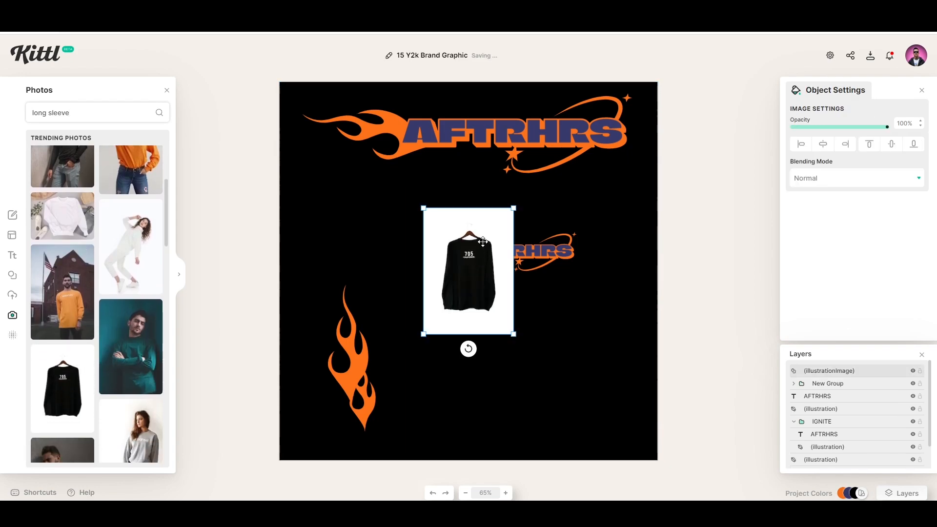
{"action": "left_click_drag", "start_coordinate": [446, 270], "coordinate": [485, 294]}
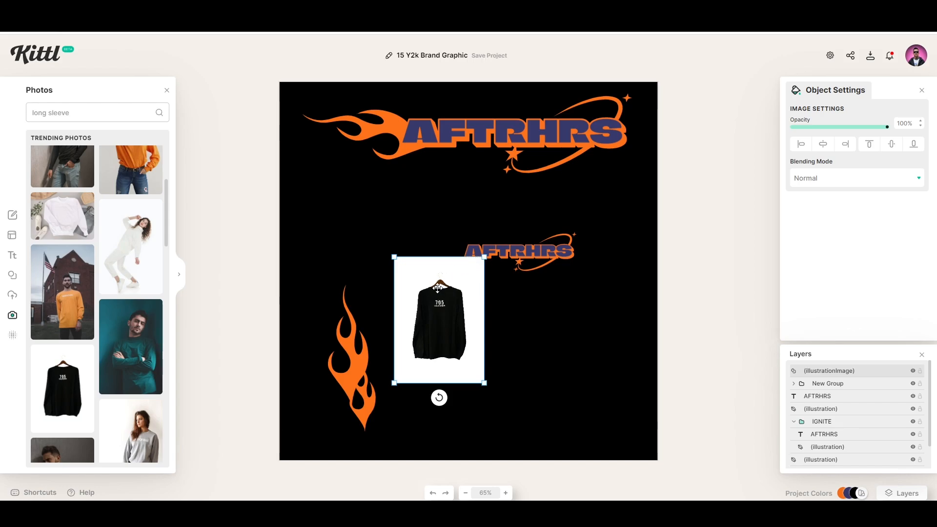
{"action": "key", "text": "Delete"}
- Search the photo library for "long sleeve shirt"
{"action": "left_click", "coordinate": [78, 111]}
{"action": "type", "text": "shirt"}
{"action": "key", "text": "Return"}
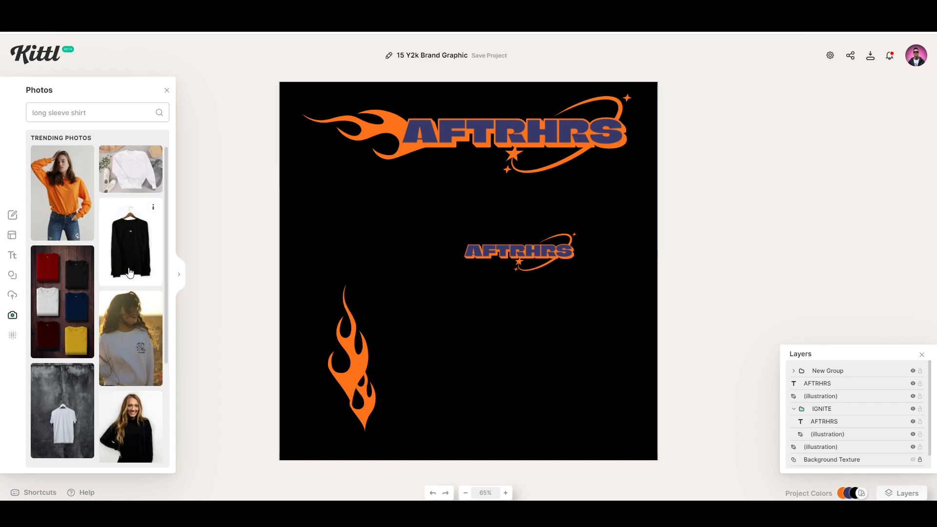
- Add the flat-lay photo of the white sweatshirt, send it behind the artwork and enlarge it below the main logo
{"action": "left_click", "coordinate": [136, 178]}
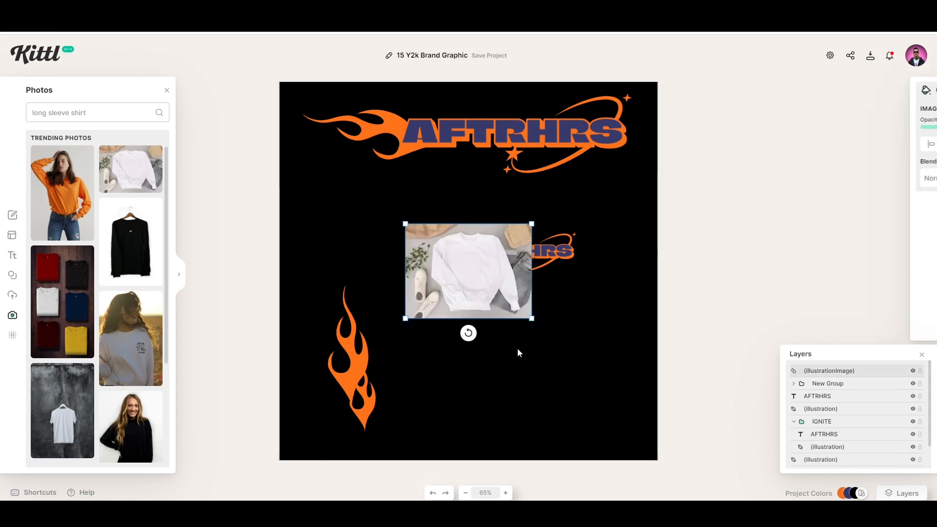
{"action": "left_click_drag", "start_coordinate": [533, 223], "coordinate": [606, 168]}
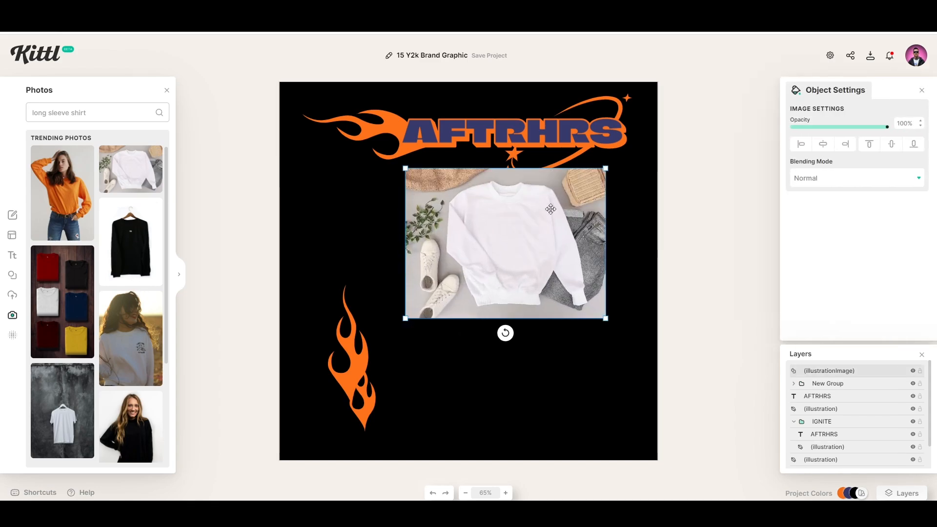
{"action": "right_click", "coordinate": [533, 347]}
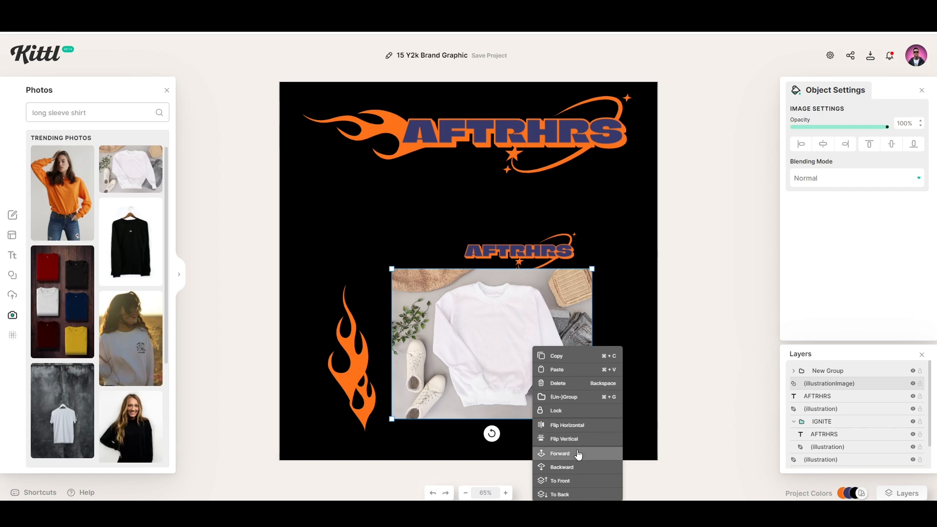
{"action": "left_click", "coordinate": [571, 494]}
{"action": "left_click_drag", "start_coordinate": [481, 320], "coordinate": [484, 271]}
{"action": "left_click", "coordinate": [569, 243]}
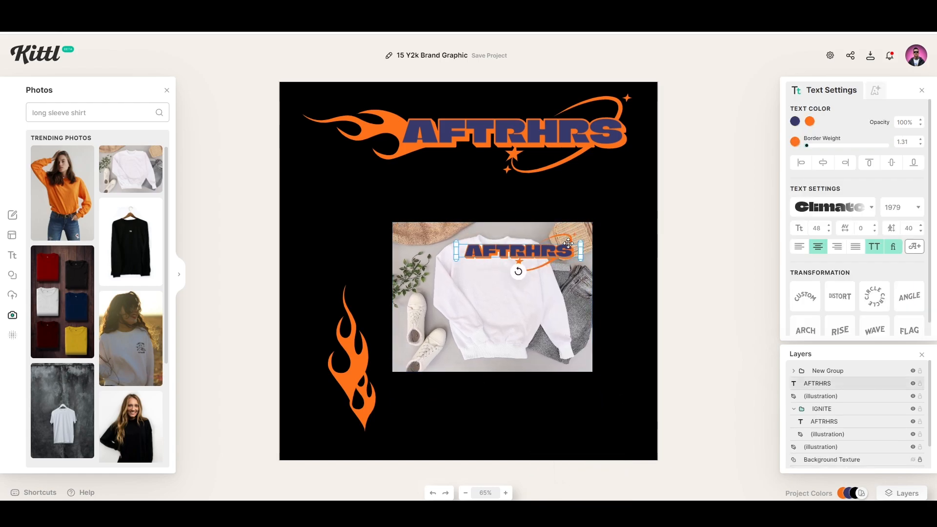
{"action": "left_click", "coordinate": [582, 240], "text": "shift"}
{"action": "left_click", "coordinate": [517, 347]}
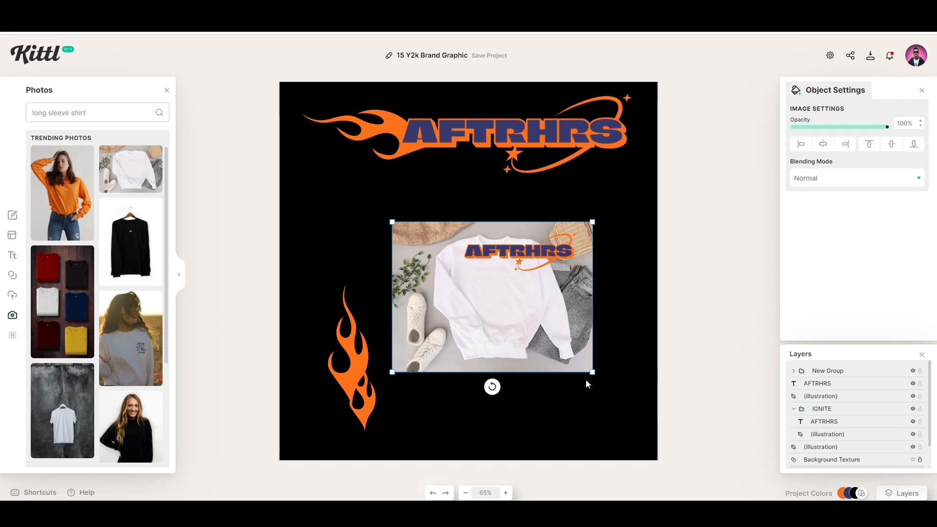
{"action": "left_click_drag", "start_coordinate": [591, 371], "coordinate": [709, 458]}
{"action": "left_click_drag", "start_coordinate": [662, 402], "coordinate": [607, 364]}
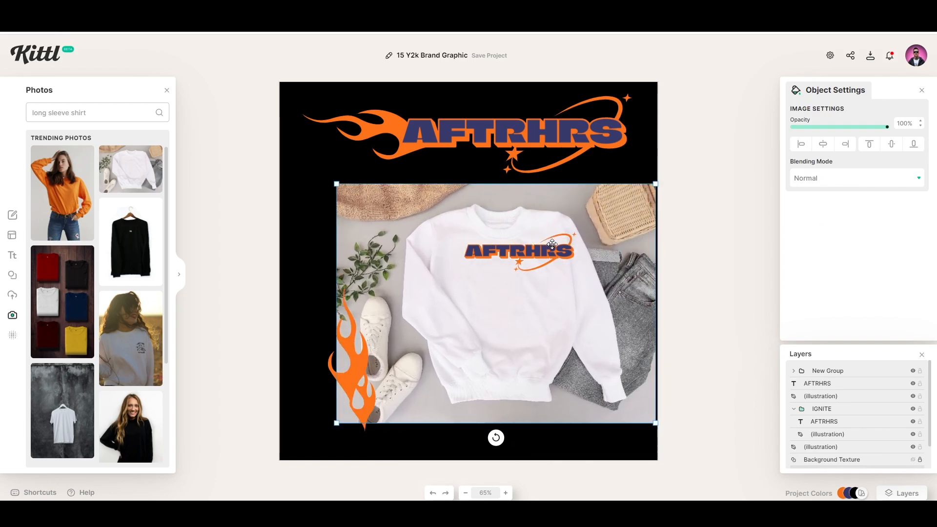
- Scale the small AFTRHRS logo down onto the sweatshirt's chest, and tilt and shrink the flame to follow the left-hand sleeve
{"action": "left_click", "coordinate": [553, 248]}
{"action": "left_click", "coordinate": [571, 236], "text": "shift"}
{"action": "left_click_drag", "start_coordinate": [582, 232], "coordinate": [539, 266]}
{"action": "left_click_drag", "start_coordinate": [364, 375], "coordinate": [442, 331]}
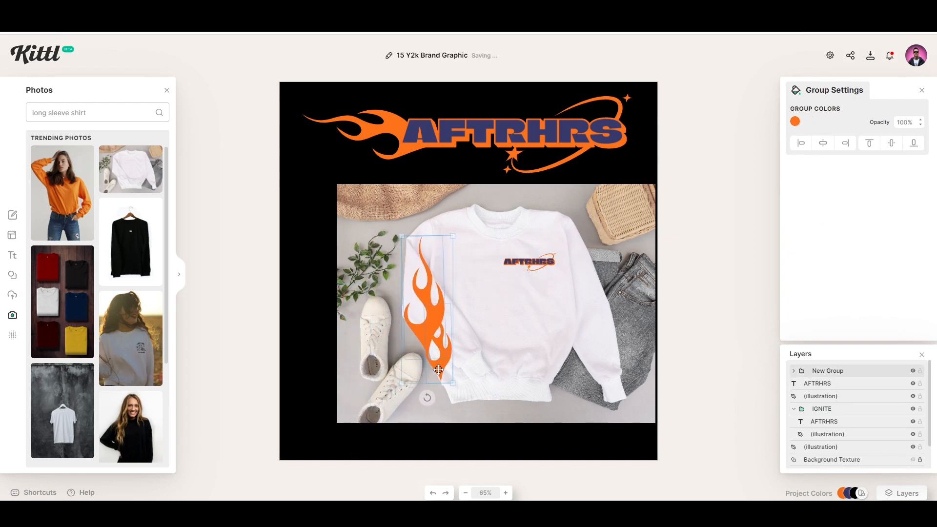
{"action": "left_click_drag", "start_coordinate": [436, 400], "coordinate": [465, 337]}
{"action": "left_click", "coordinate": [607, 436]}
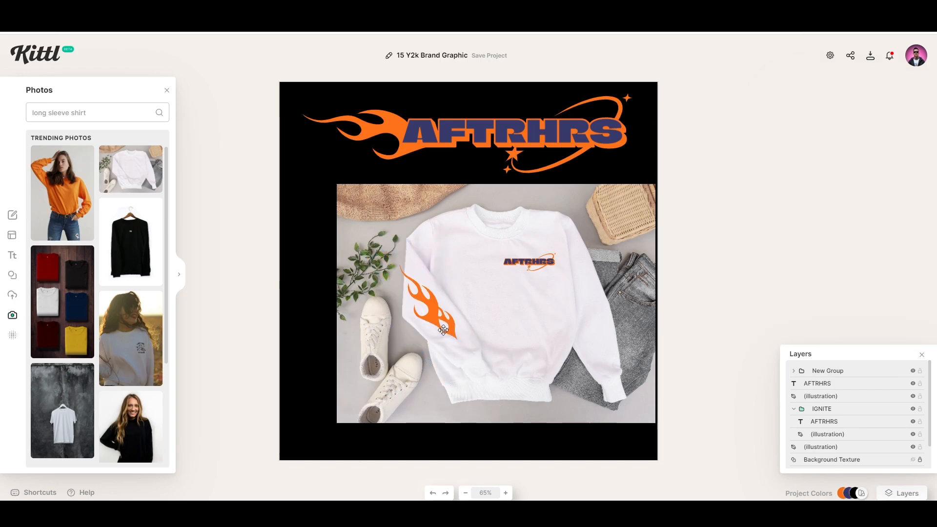
- Try a copy of the flame rotated along the sweatshirt's other sleeve, and delete it
{"action": "left_click", "coordinate": [445, 332]}
{"action": "key", "text": "ctrl+c"}
{"action": "key", "text": "ctrl+v"}
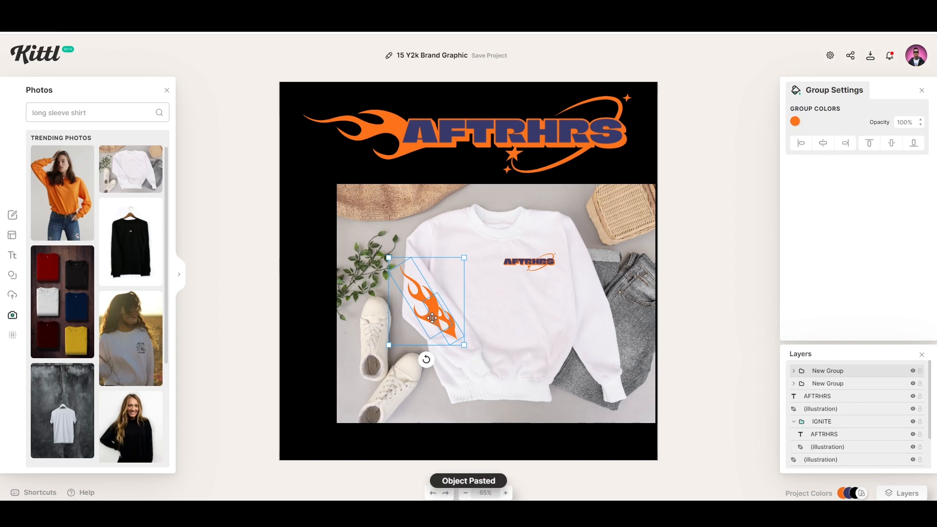
{"action": "left_click_drag", "start_coordinate": [445, 300], "coordinate": [619, 325]}
{"action": "left_click_drag", "start_coordinate": [605, 392], "coordinate": [571, 383]}
{"action": "left_click_drag", "start_coordinate": [605, 342], "coordinate": [598, 347]}
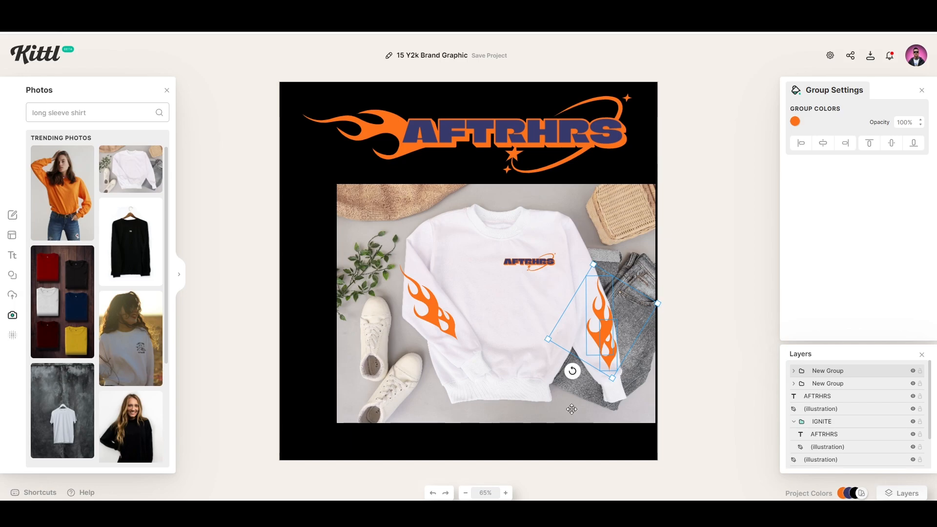
{"action": "key", "text": "Delete"}
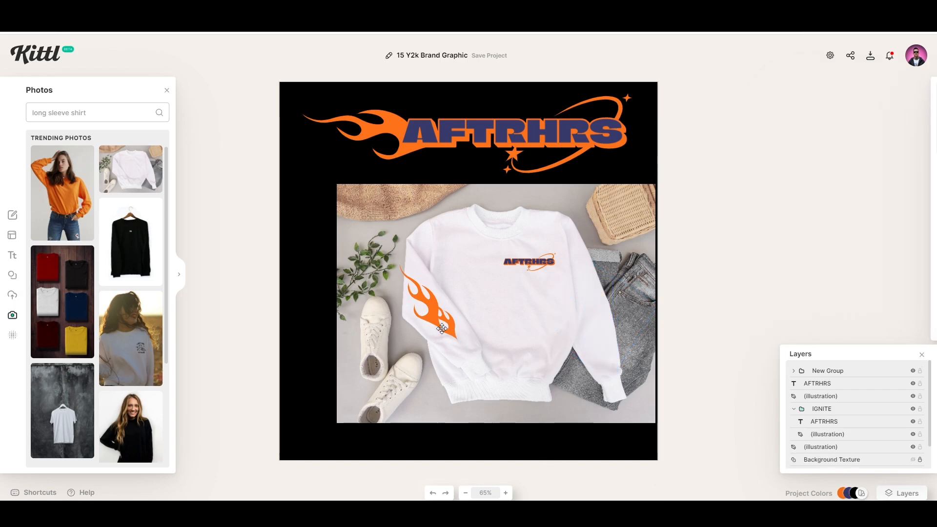
- Delete the sweatshirt photo and enlarge the small AFTRHRS logo with its orbit below the main logo
{"action": "left_click", "coordinate": [574, 371]}
{"action": "key", "text": "Delete"}
{"action": "left_click_drag", "start_coordinate": [606, 295], "coordinate": [463, 221]}
{"action": "left_click_drag", "start_coordinate": [558, 253], "coordinate": [674, 216]}
{"action": "left_click_drag", "start_coordinate": [619, 236], "coordinate": [548, 220]}
- Enlarge the tilted flame and place it in the artboard's lower left
{"action": "left_click_drag", "start_coordinate": [502, 371], "coordinate": [358, 291]}
{"action": "left_click", "coordinate": [465, 346]}
{"action": "left_click_drag", "start_coordinate": [489, 376], "coordinate": [404, 298]}
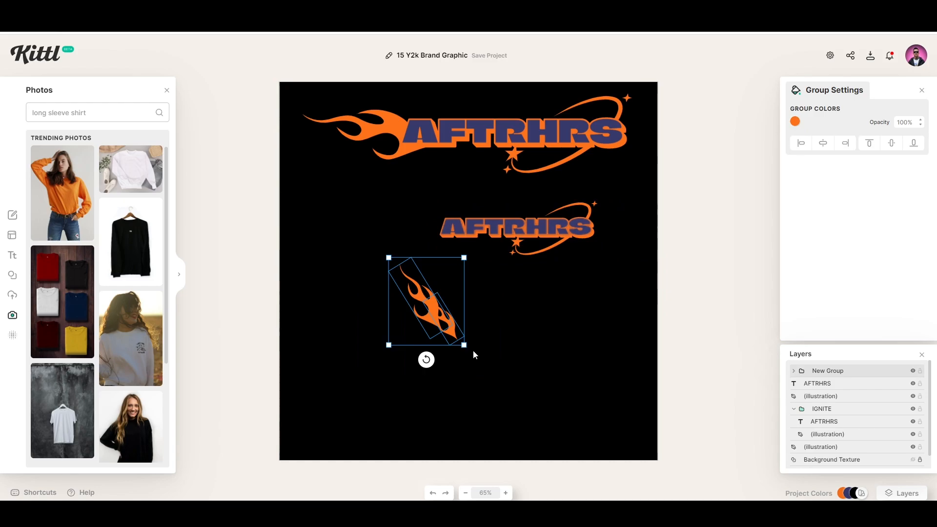
{"action": "left_click_drag", "start_coordinate": [464, 346], "coordinate": [521, 411]}
{"action": "left_click_drag", "start_coordinate": [481, 364], "coordinate": [402, 366]}
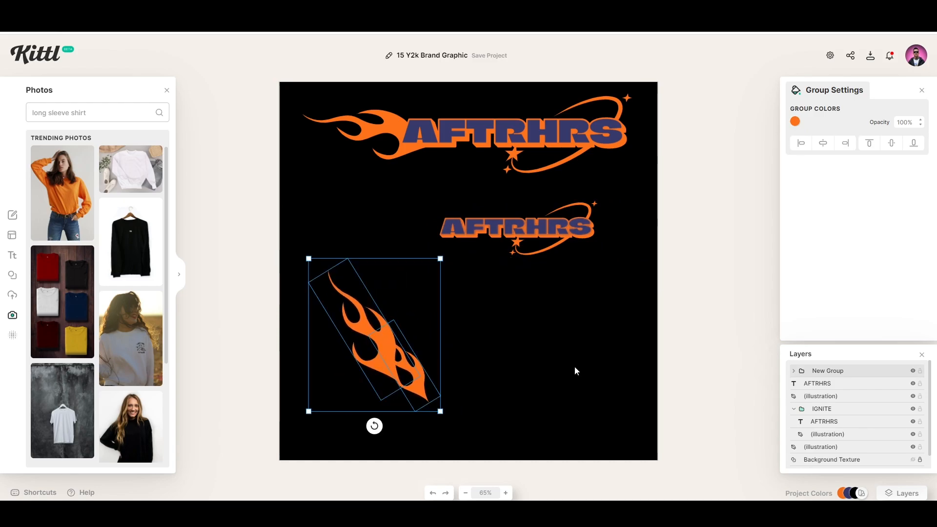
{"action": "left_click", "coordinate": [581, 366]}
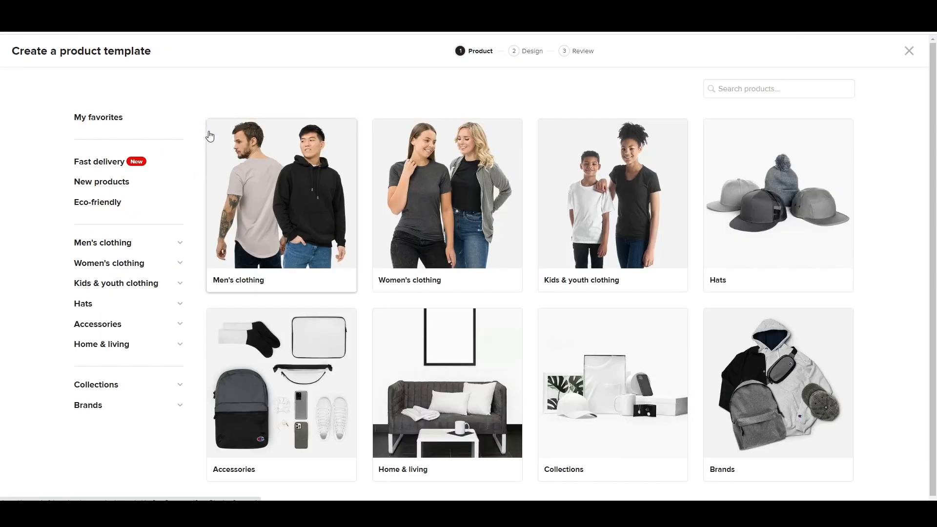
- In Printful's product template creator, open the men's long sleeve shirts and filter them by the Sleeve Print branding option
{"action": "left_click", "coordinate": [302, 221]}
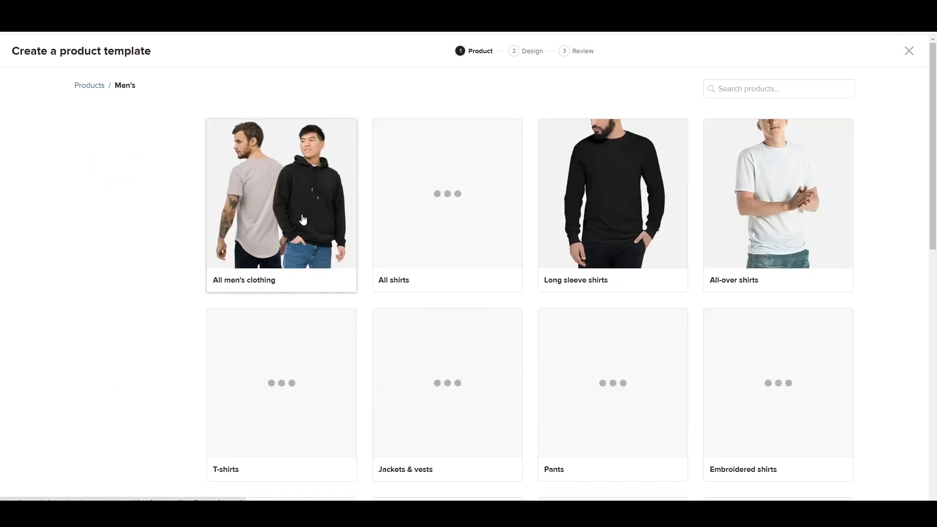
{"action": "left_click", "coordinate": [626, 228]}
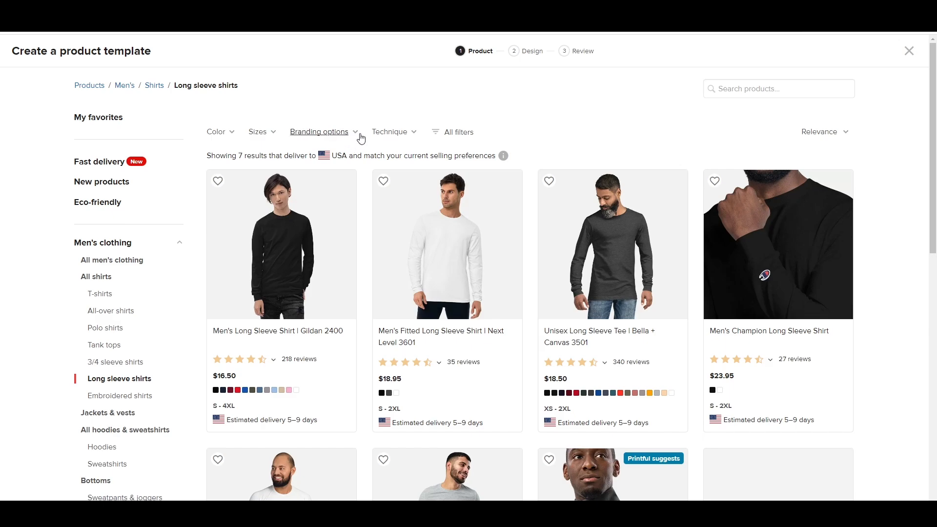
{"action": "left_click", "coordinate": [354, 134]}
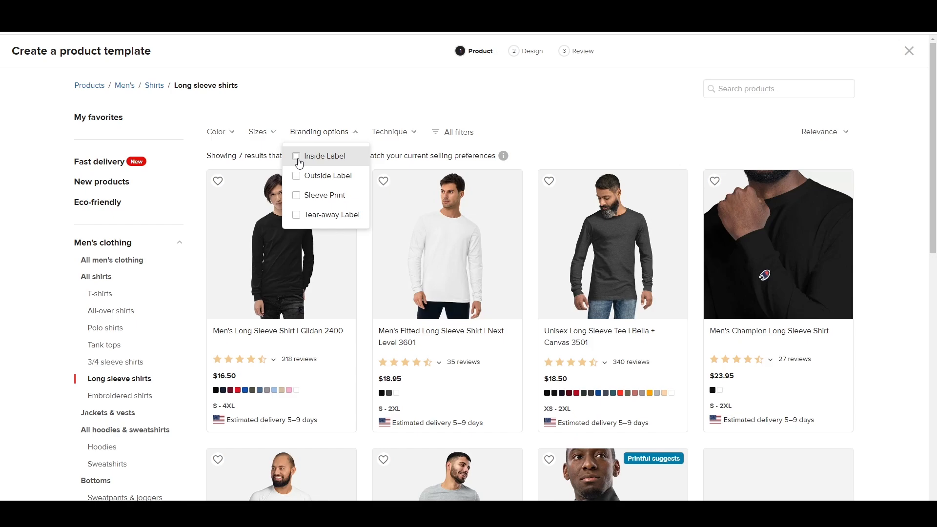
{"action": "left_click", "coordinate": [297, 198]}
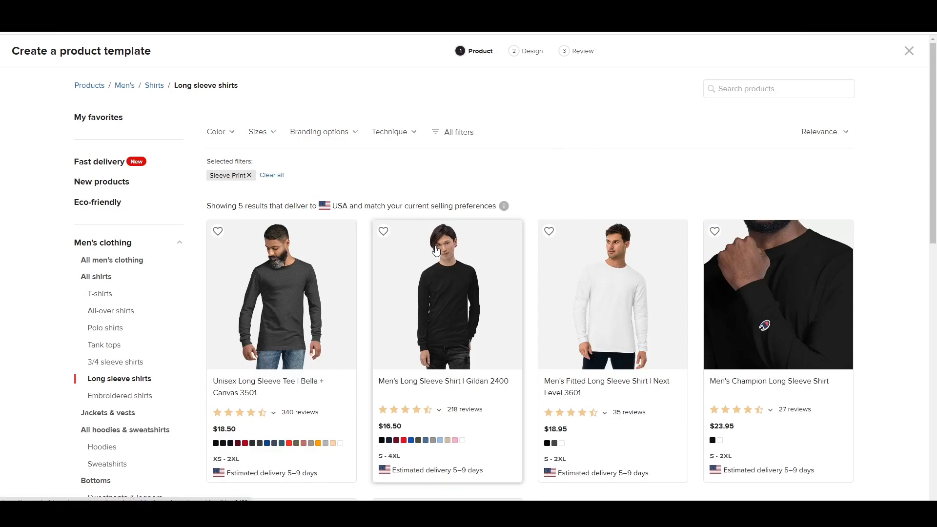
- Choose the Men's Long Sleeve Shirt Gildan 2400 and set its technique to DTG printing
{"action": "scroll", "coordinate": [488, 264], "scroll_direction": "down", "scroll_amount": 1}
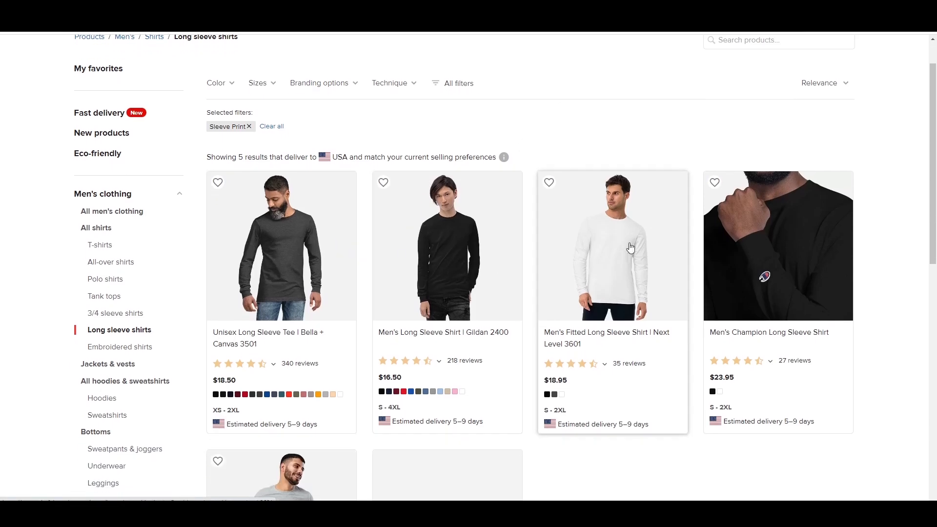
{"action": "scroll", "coordinate": [583, 249], "scroll_direction": "down", "scroll_amount": 1}
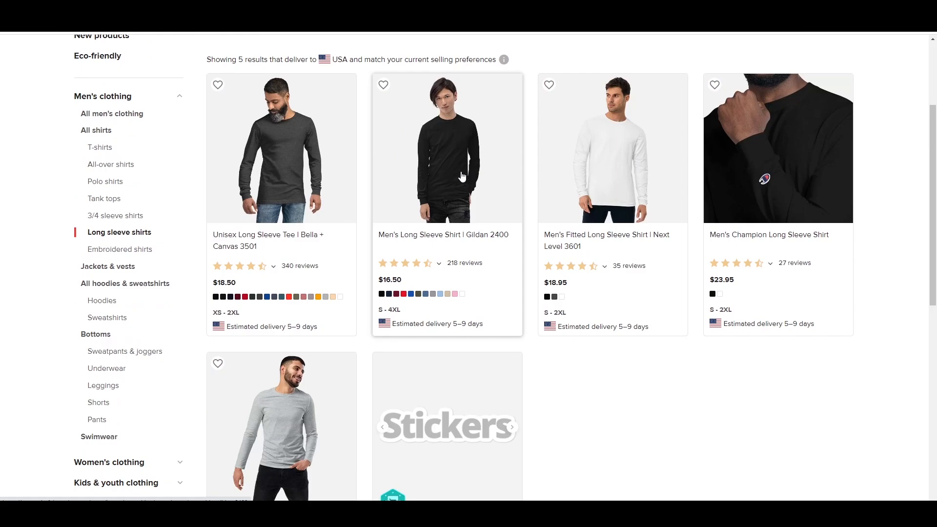
{"action": "left_click", "coordinate": [461, 178]}
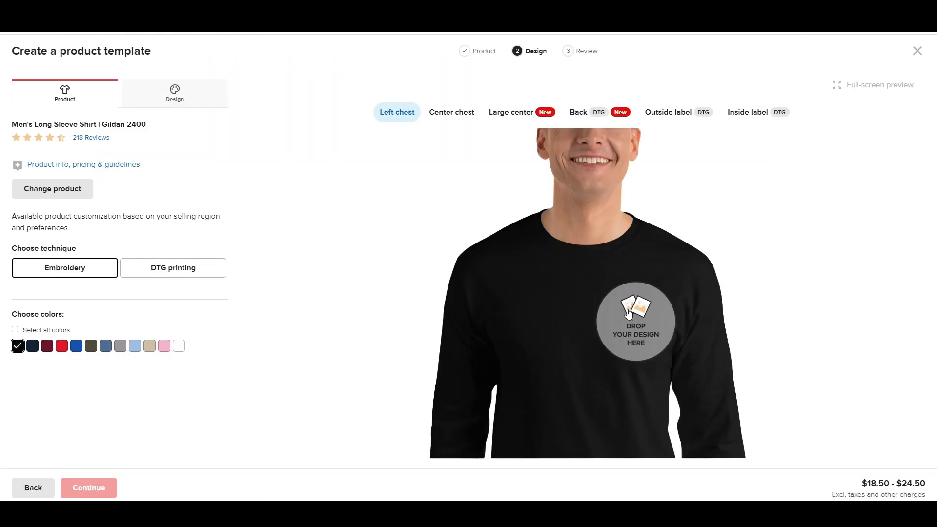
{"action": "left_click", "coordinate": [174, 279]}
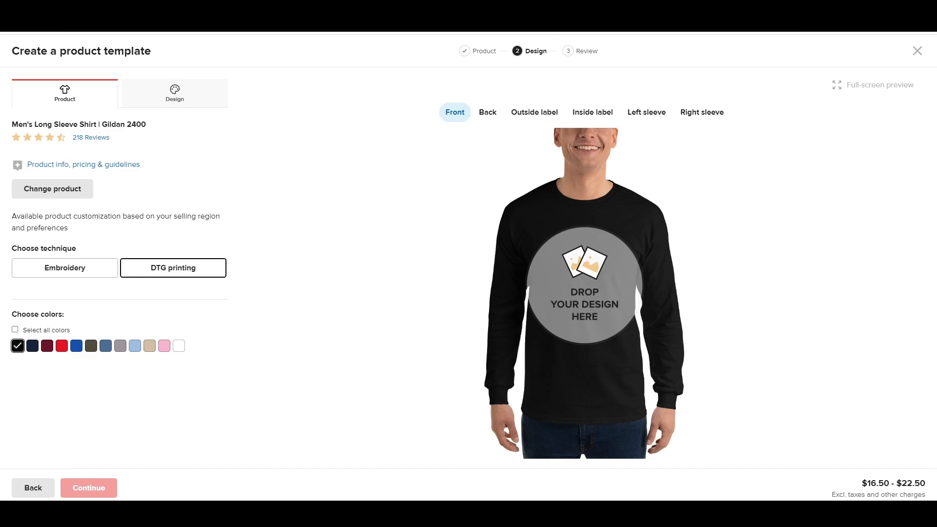
- Switch back to Kittl and cut the small AFTRHRS logo together with its orbit from the 15 Y2k Brand Graphic project
{"action": "left_click", "coordinate": [244, 9]}
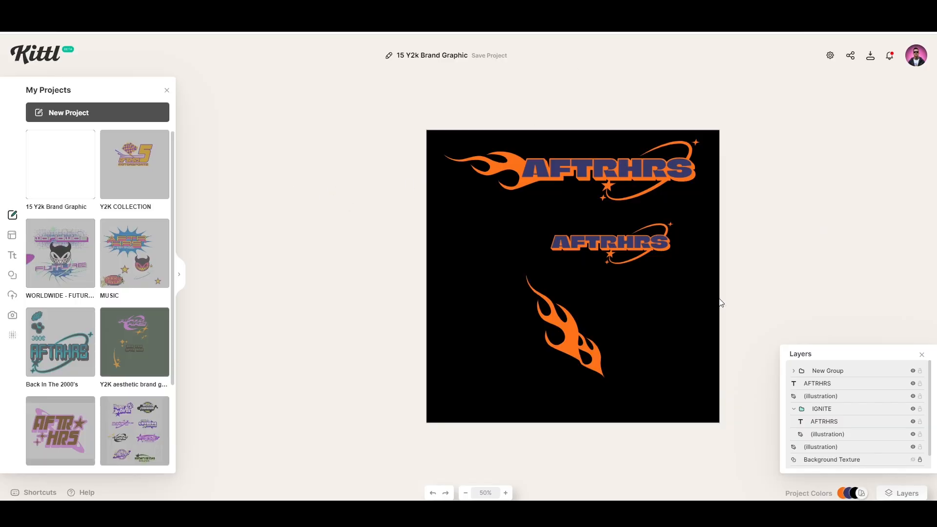
{"action": "left_click_drag", "start_coordinate": [695, 271], "coordinate": [541, 210]}
{"action": "left_click", "coordinate": [696, 218]}
{"action": "left_click", "coordinate": [598, 249]}
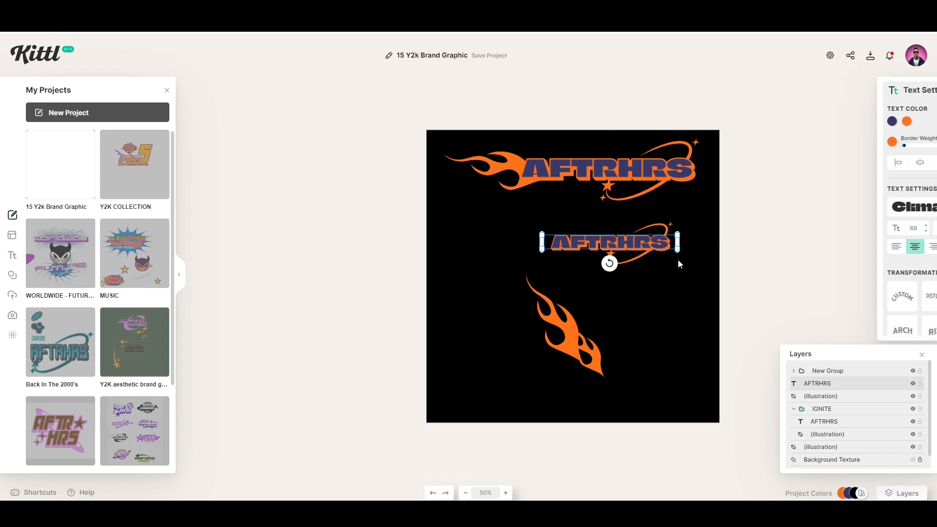
{"action": "left_click", "coordinate": [665, 227], "text": "shift"}
{"action": "mouse_move", "coordinate": [625, 247]}
{"action": "left_mouse_down"}
{"action": "mouse_move", "coordinate": [543, 231]}
{"action": "mouse_move", "coordinate": [640, 240]}
{"action": "left_mouse_up"}
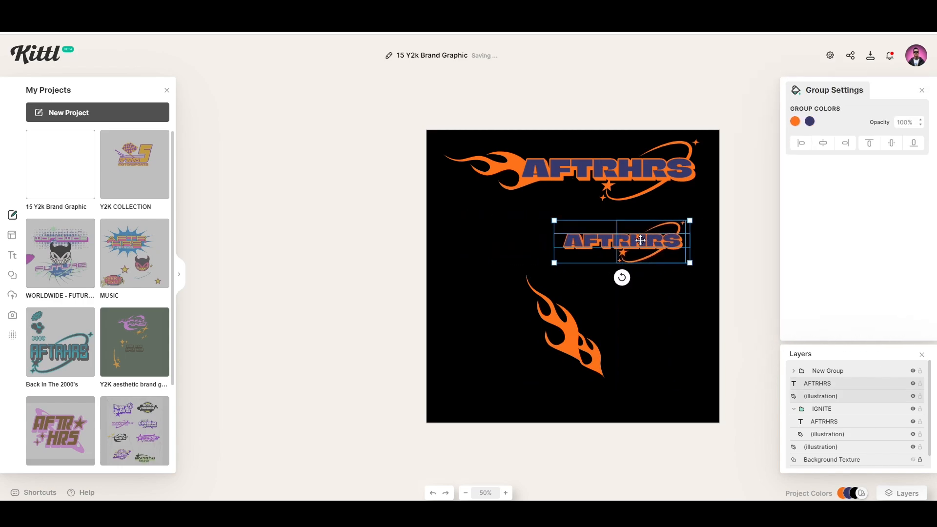
{"action": "key", "text": "Delete"}
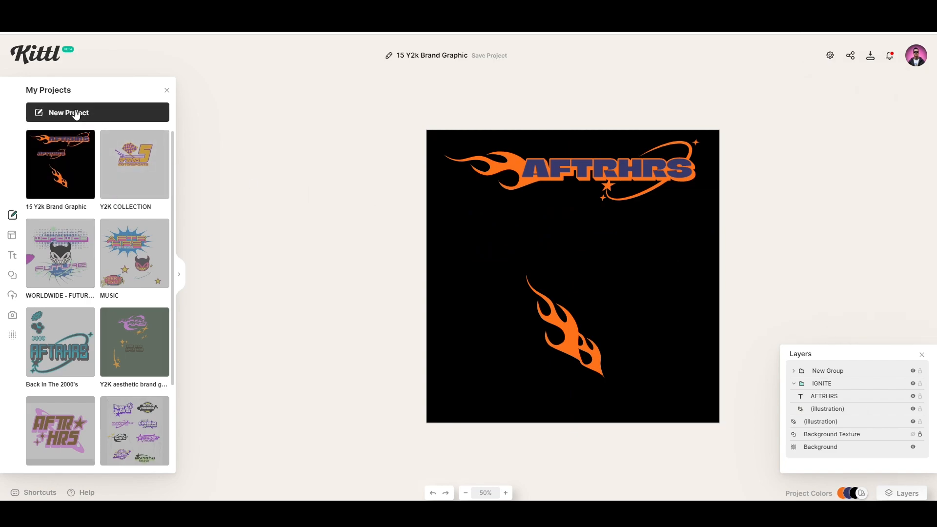
- Create a new project with a custom artboard size of 4 by 4 inches
{"action": "left_click", "coordinate": [76, 114]}
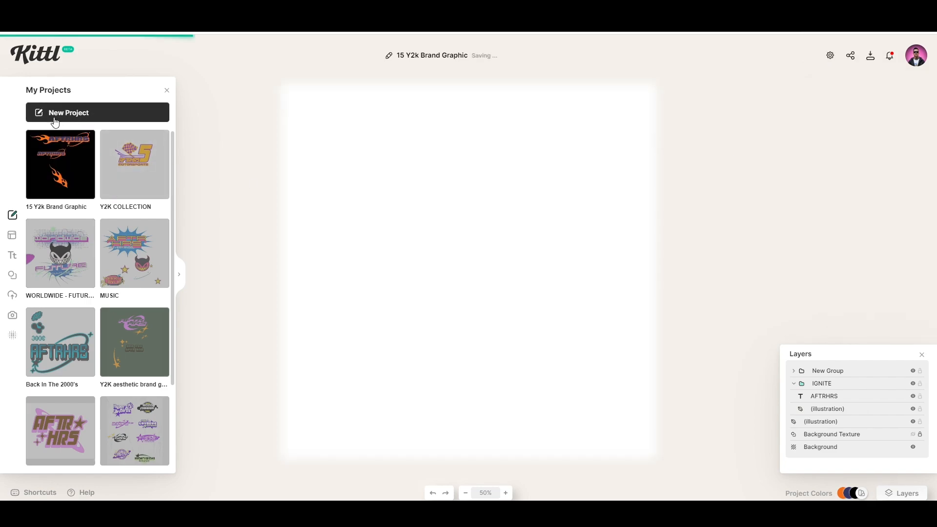
{"action": "left_click", "coordinate": [830, 56]}
{"action": "left_click", "coordinate": [819, 283]}
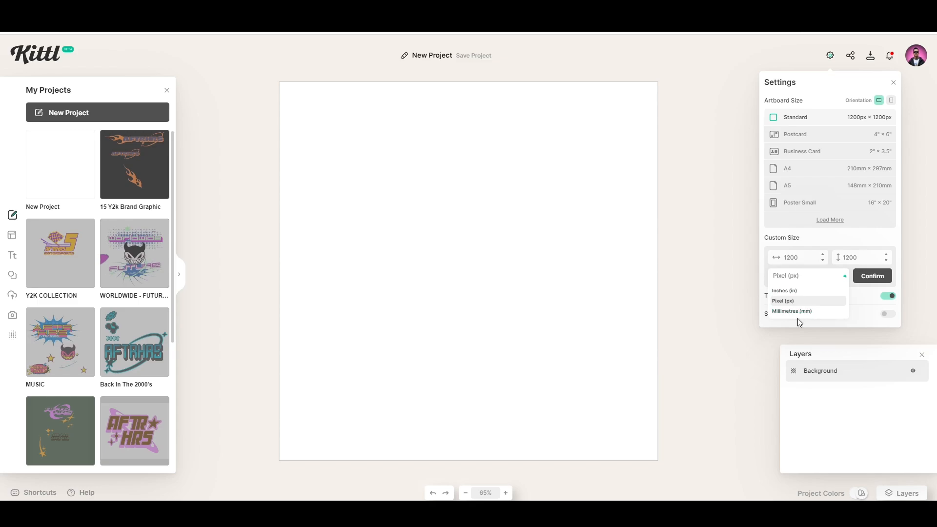
{"action": "left_click", "coordinate": [799, 292]}
{"action": "double_click", "coordinate": [803, 257]}
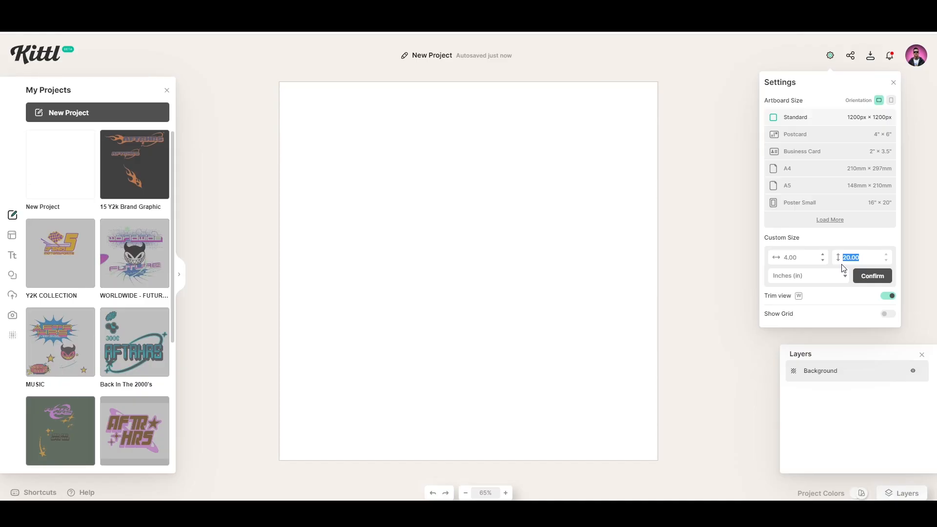
{"action": "type", "text": "4"}
{"action": "left_click", "coordinate": [877, 282]}
- Paste the small AFTRHRS logo, move it onto the artboard and scale it down to nearly the full artboard width
{"action": "key", "text": "ctrl+v"}
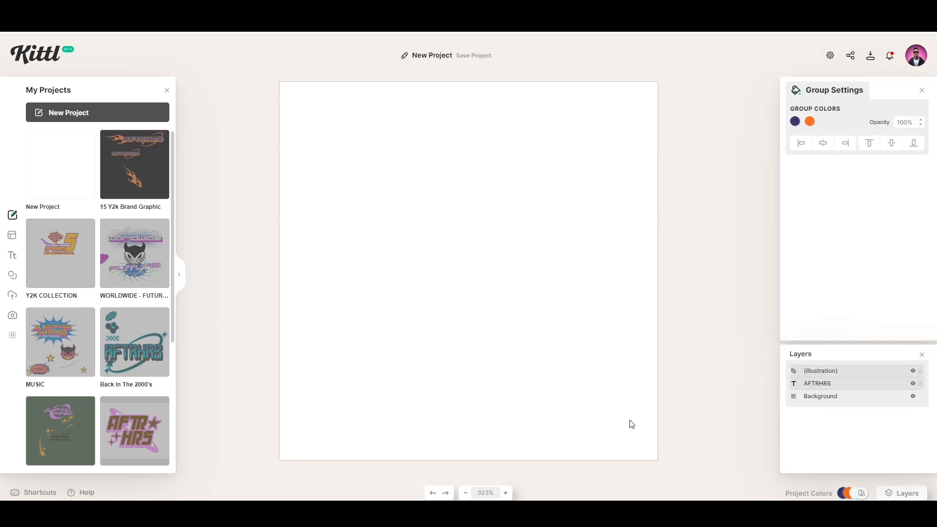
{"action": "left_click", "coordinate": [465, 495]}
{"action": "left_click", "coordinate": [465, 495]}
{"action": "left_click", "coordinate": [465, 495]}
{"action": "left_click", "coordinate": [465, 496]}
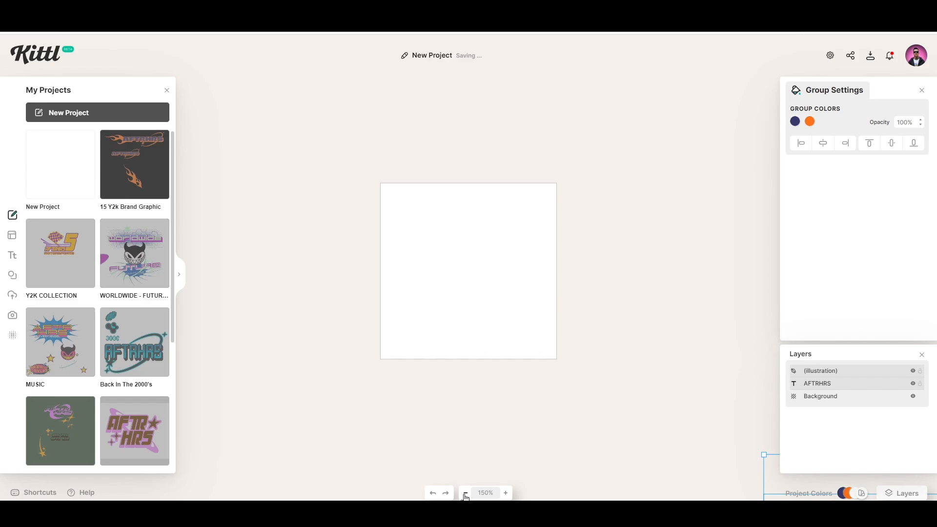
{"action": "left_click", "coordinate": [465, 496]}
{"action": "left_click", "coordinate": [465, 496]}
{"action": "left_click", "coordinate": [465, 495]}
{"action": "left_click_drag", "start_coordinate": [740, 417], "coordinate": [484, 258]}
{"action": "left_click_drag", "start_coordinate": [637, 298], "coordinate": [517, 257]}
- Move the AFTRHRS logo down to the centre of the square artboard
{"action": "left_click", "coordinate": [506, 493]}
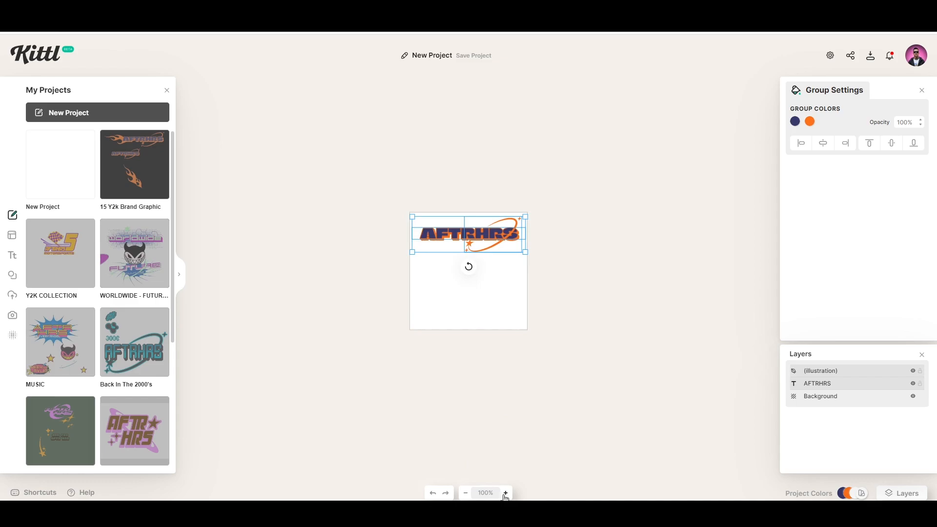
{"action": "left_click", "coordinate": [506, 493]}
{"action": "left_click", "coordinate": [505, 492]}
{"action": "left_click", "coordinate": [505, 493]}
{"action": "left_click", "coordinate": [506, 493]}
{"action": "left_click", "coordinate": [506, 492]}
{"action": "left_click", "coordinate": [506, 493]}
{"action": "left_click", "coordinate": [506, 493]}
{"action": "left_click_drag", "start_coordinate": [485, 167], "coordinate": [484, 277]}
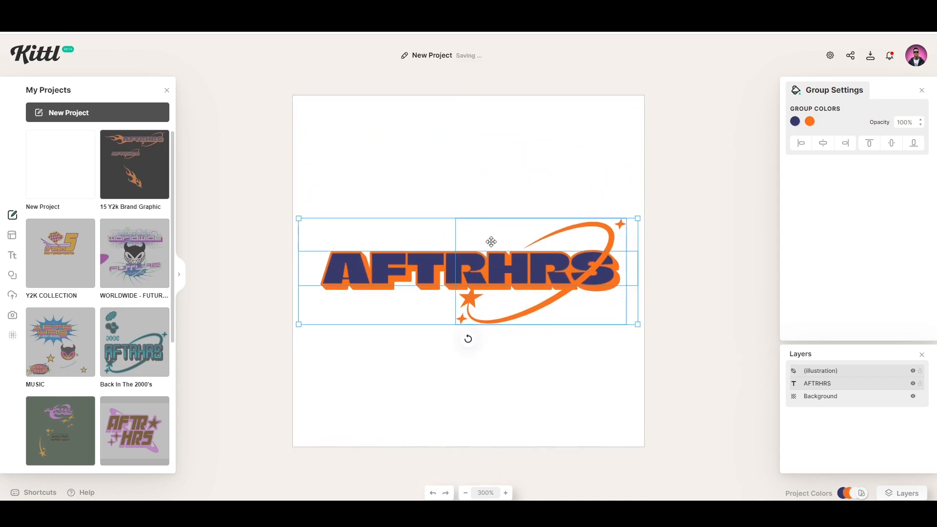
- Set the artboard height to 1.5 inches and recentre the logo on it
{"action": "left_click", "coordinate": [829, 56]}
{"action": "double_click", "coordinate": [866, 258]}
{"action": "type", "text": "1"}
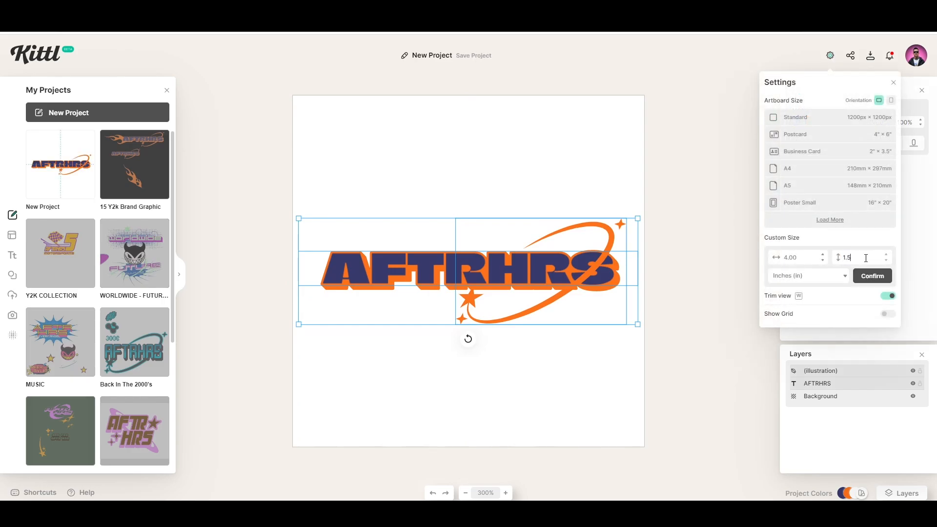
{"action": "type", "text": ".5"}
{"action": "key", "text": "Return"}
{"action": "left_click_drag", "start_coordinate": [473, 450], "coordinate": [479, 234]}
{"action": "left_click", "coordinate": [526, 163]}
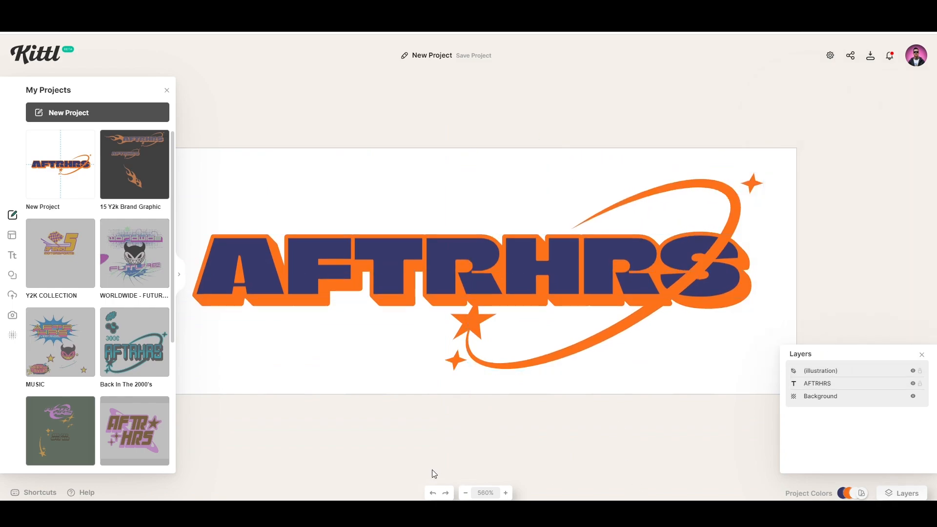
- Hide the background of the 4 by 1.5 inch AFTRHRS logo artboard and export the logo as a PDF
{"action": "left_click", "coordinate": [467, 495]}
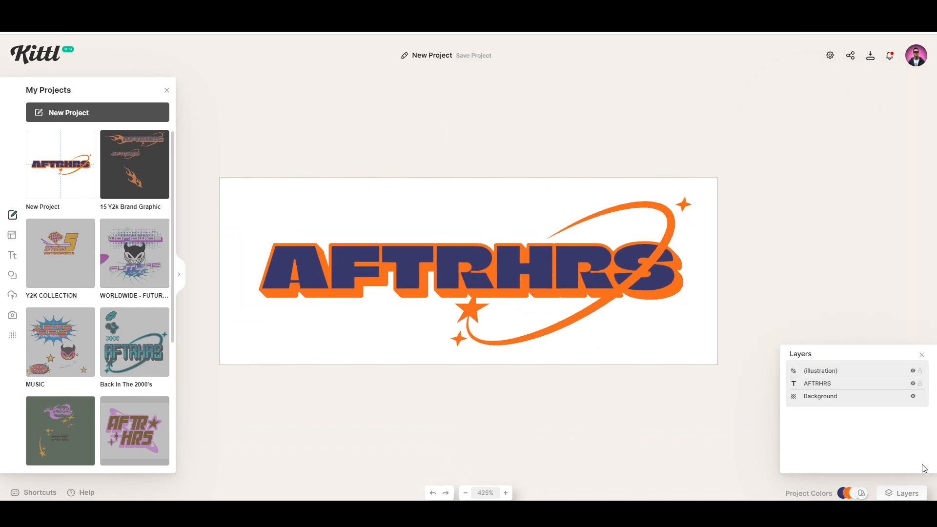
{"action": "left_click", "coordinate": [911, 396]}
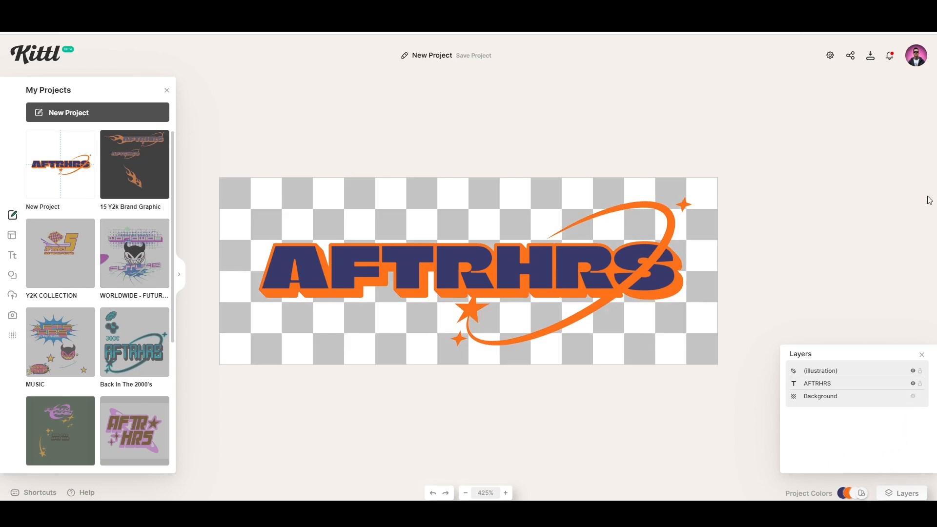
{"action": "left_click", "coordinate": [870, 57]}
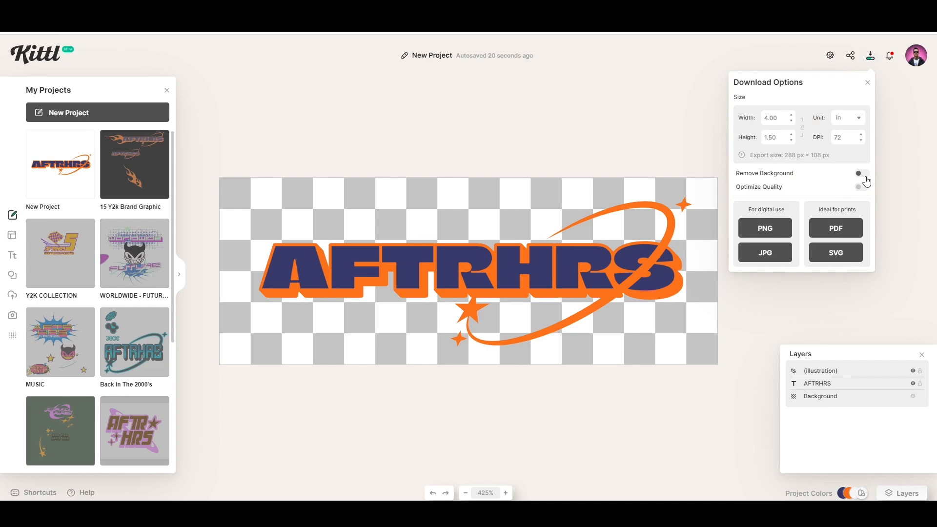
{"action": "left_click", "coordinate": [844, 238]}
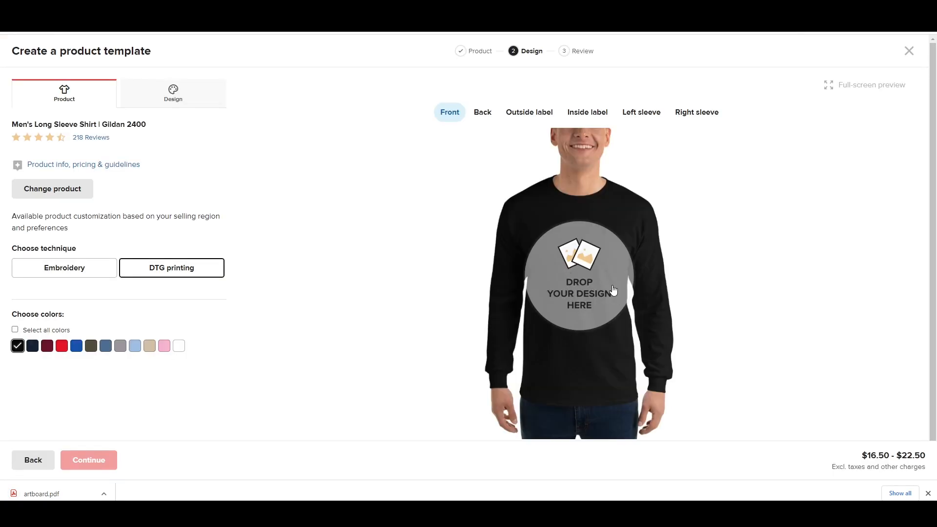
- In Printful, add the exported artboard.pdf to the front of the long-sleeve shirt and position the logo on the wearer's left chest
{"action": "left_click_drag", "start_coordinate": [605, 293], "coordinate": [611, 237]}
{"action": "left_click", "coordinate": [685, 416]}
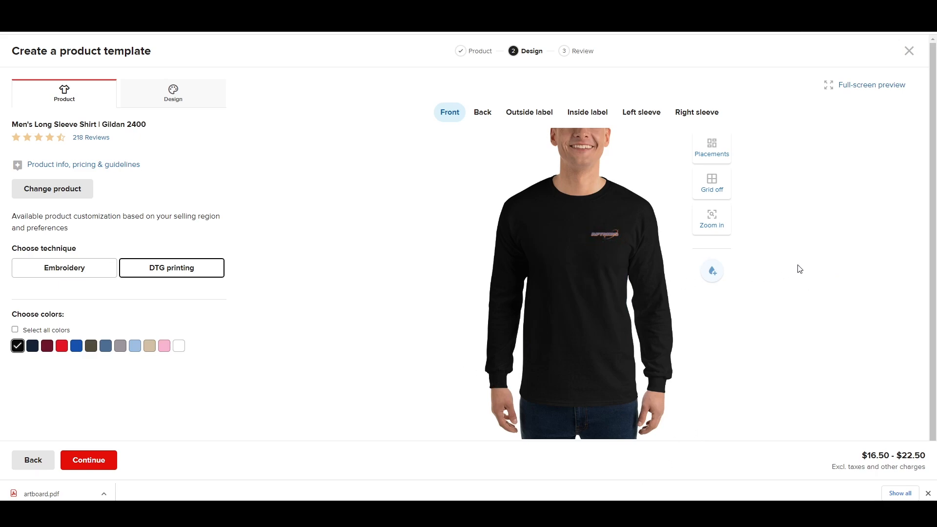
{"action": "left_click", "coordinate": [709, 222]}
{"action": "left_click_drag", "start_coordinate": [653, 205], "coordinate": [651, 198]}
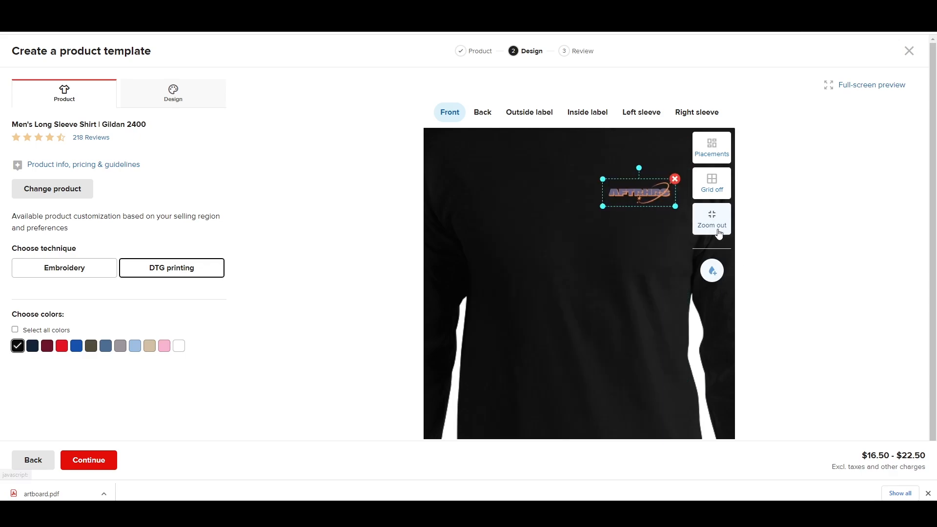
{"action": "left_click", "coordinate": [720, 234]}
- Try the logo larger and centred on the shirt front, scale it back down and show the layer's print size
{"action": "left_click_drag", "start_coordinate": [611, 232], "coordinate": [611, 237]}
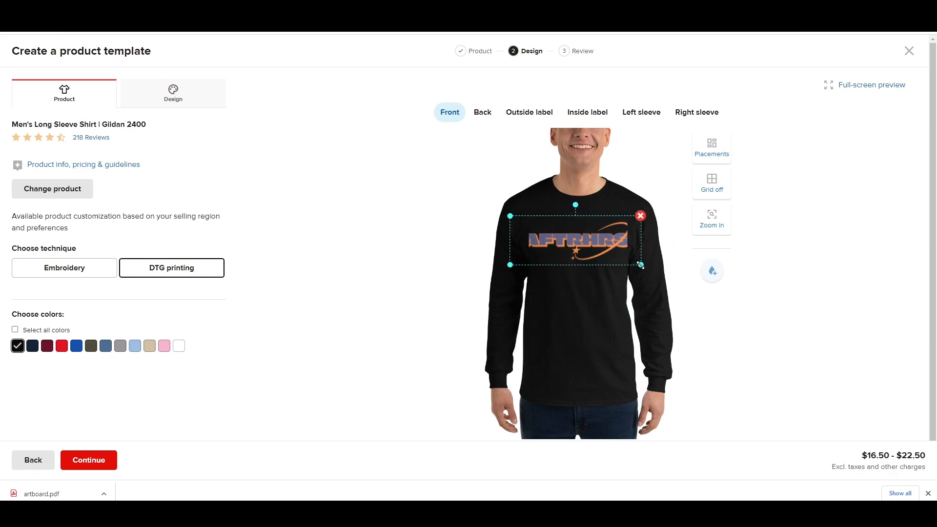
{"action": "left_click_drag", "start_coordinate": [640, 265], "coordinate": [608, 238]}
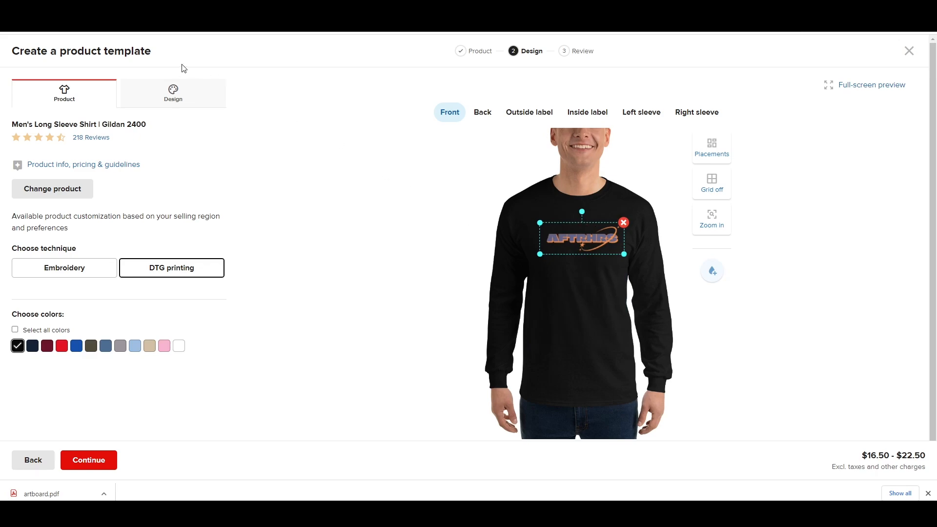
{"action": "left_click", "coordinate": [187, 100]}
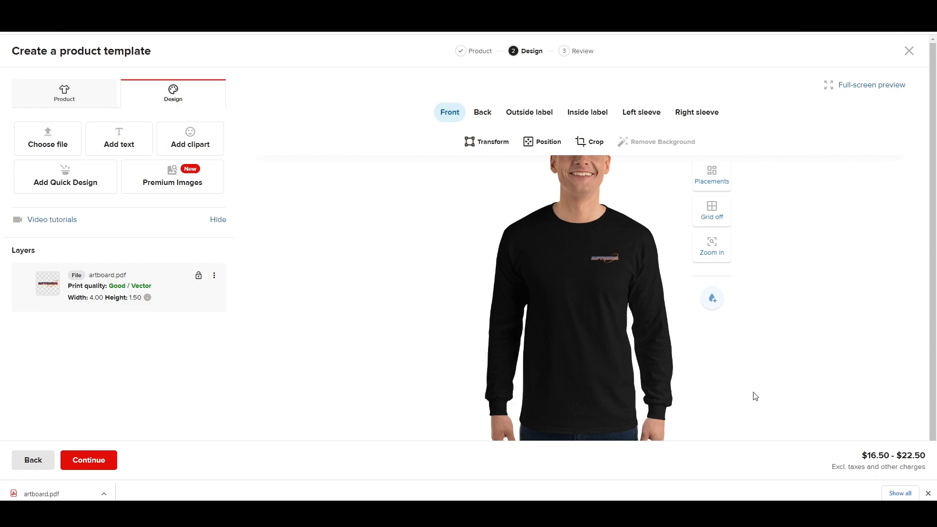
- Switch to the right sleeve placement and check the maximum sleeve print file size in the shirt's DTG file guidelines
{"action": "left_click", "coordinate": [717, 117]}
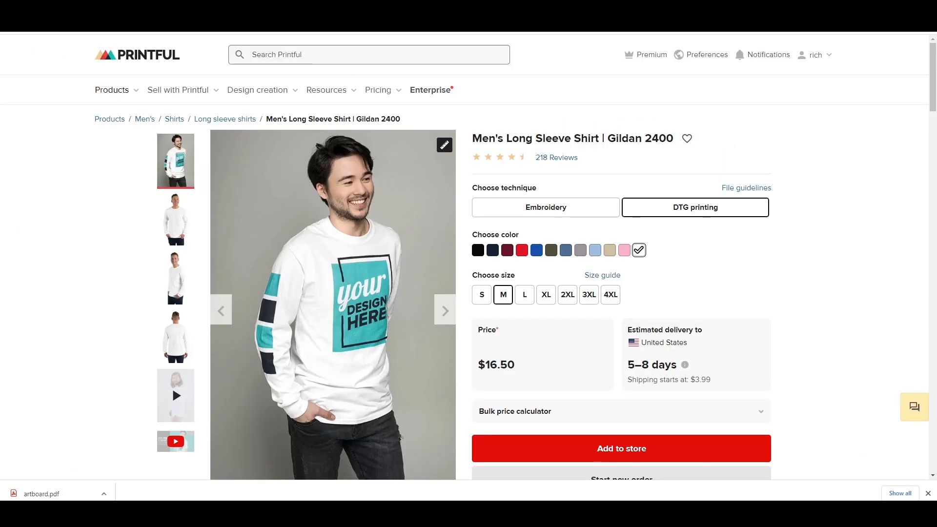
{"action": "left_click", "coordinate": [764, 190]}
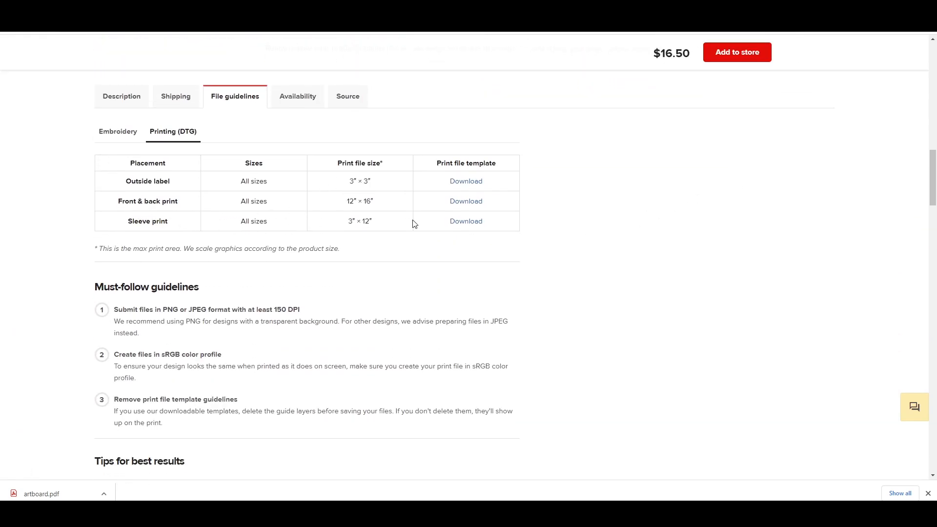
{"action": "left_click_drag", "start_coordinate": [349, 223], "coordinate": [378, 225]}
{"action": "left_click", "coordinate": [397, 233]}
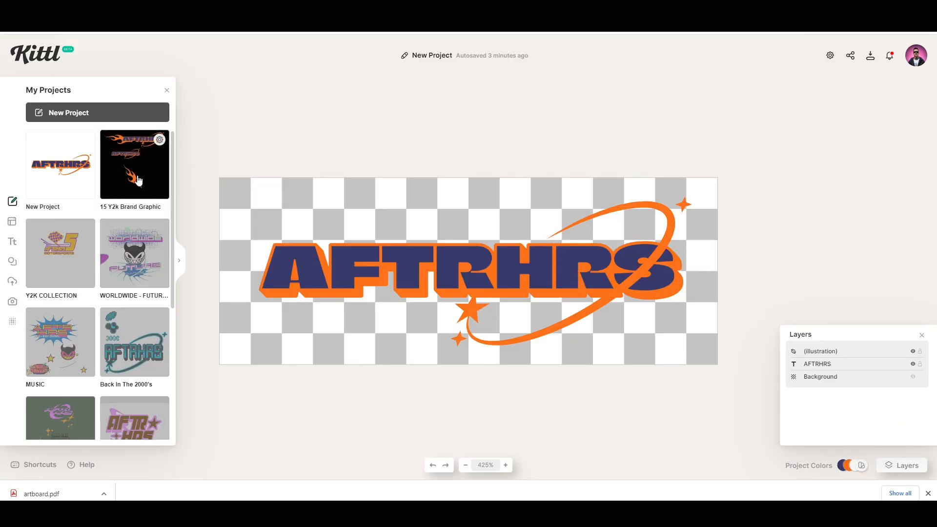
- In Kittl, open the 15 Y2k Brand Graphic project and cut the flame group from the lower part of the artboard
{"action": "left_click", "coordinate": [136, 183]}
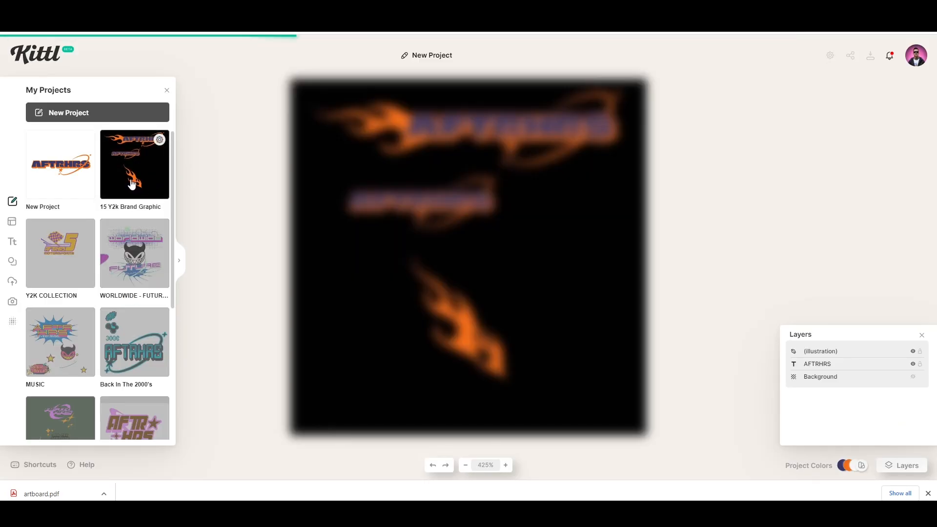
{"action": "left_click", "coordinate": [465, 343]}
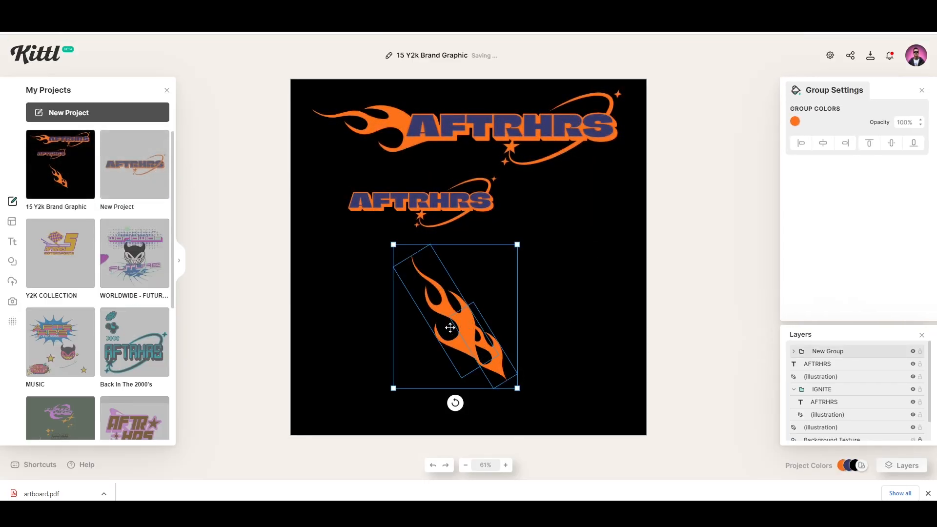
{"action": "left_click_drag", "start_coordinate": [448, 328], "coordinate": [439, 324]}
{"action": "key", "text": "Delete"}
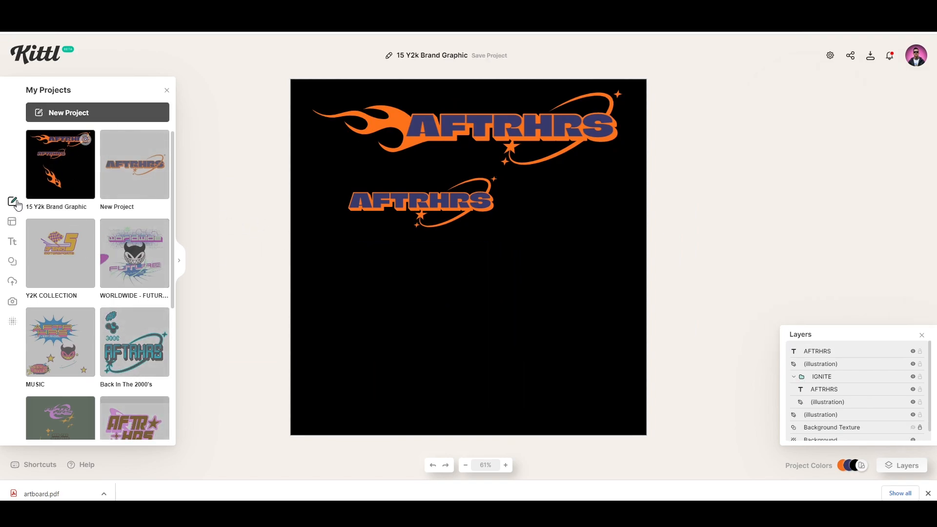
- Create a new project with a custom artboard size of 3 by 12 inches
{"action": "left_click", "coordinate": [80, 120]}
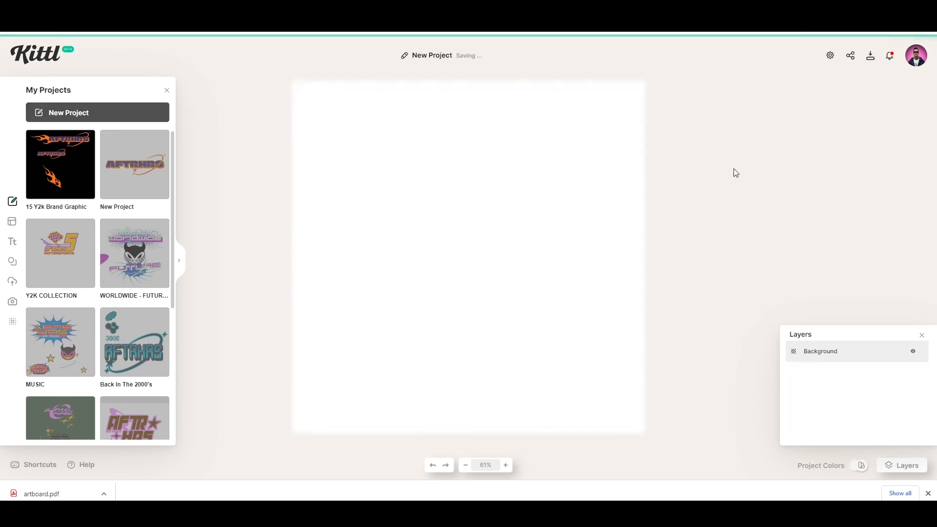
{"action": "left_click", "coordinate": [831, 58]}
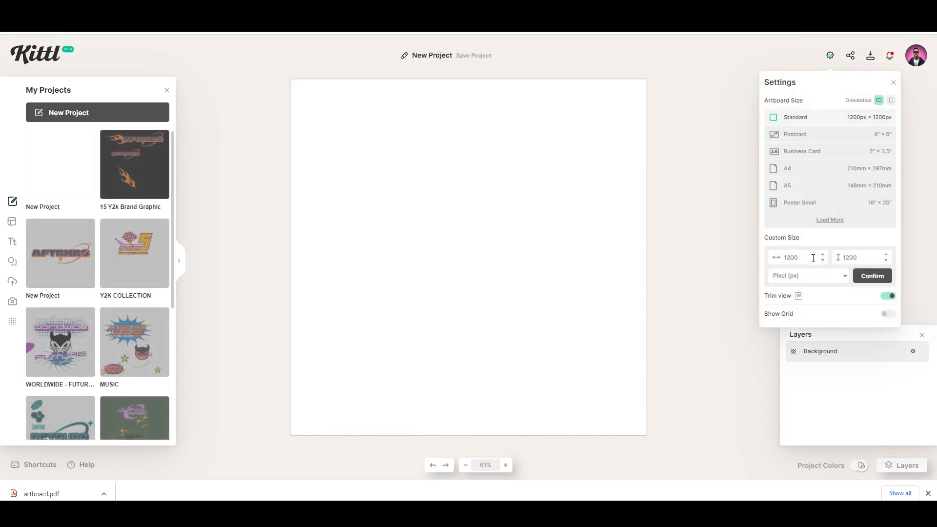
{"action": "left_click", "coordinate": [825, 278]}
{"action": "left_click", "coordinate": [806, 297]}
{"action": "double_click", "coordinate": [804, 258]}
{"action": "type", "text": "3"}
{"action": "key", "text": "Tab"}
{"action": "type", "text": "12"}
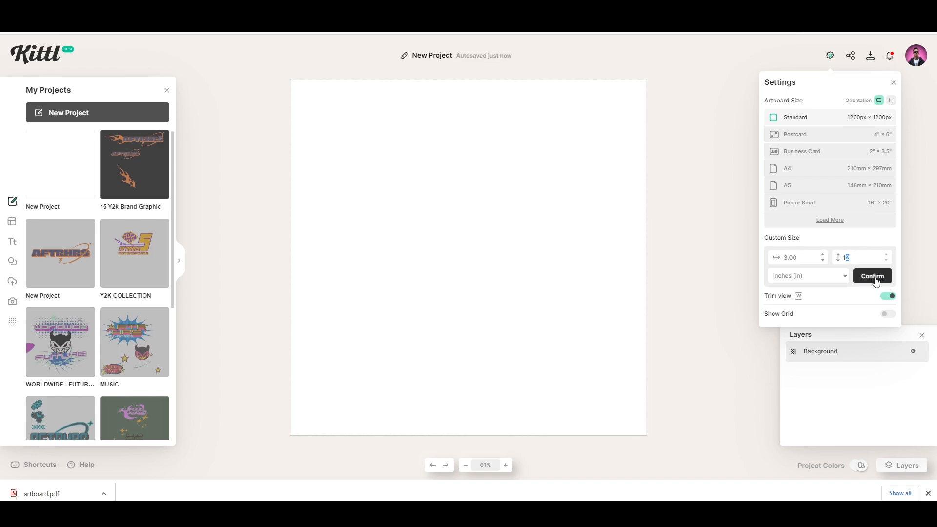
{"action": "left_click", "coordinate": [872, 276]}
- Paste the flame group, scale it to fit the artboard, rotate it upright and move it onto the narrow artboard
{"action": "left_click", "coordinate": [585, 292]}
{"action": "key", "text": "ctrl+v"}
{"action": "left_click_drag", "start_coordinate": [608, 374], "coordinate": [468, 216]}
{"action": "left_click_drag", "start_coordinate": [502, 410], "coordinate": [415, 410]}
{"action": "left_click_drag", "start_coordinate": [494, 328], "coordinate": [470, 343]}
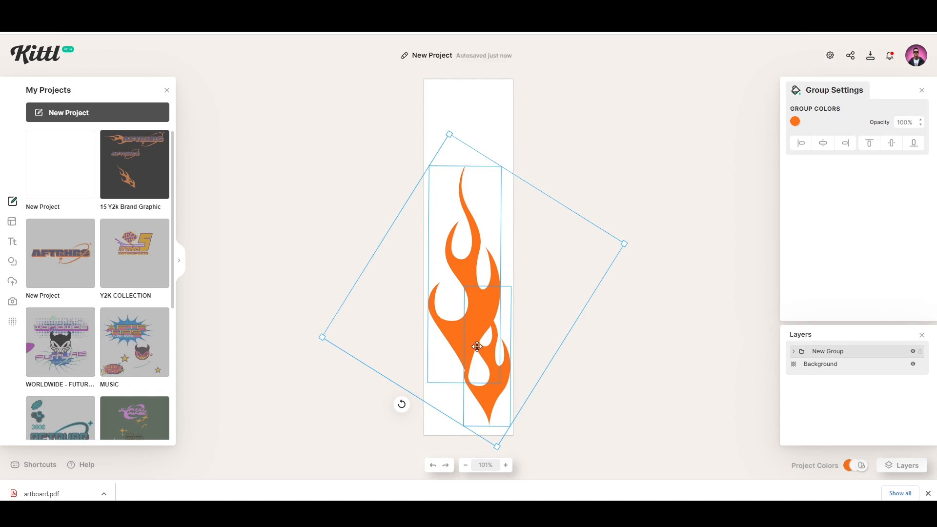
- Try an artboard height of 8 inches and move the flame up on it
{"action": "left_click", "coordinate": [830, 55]}
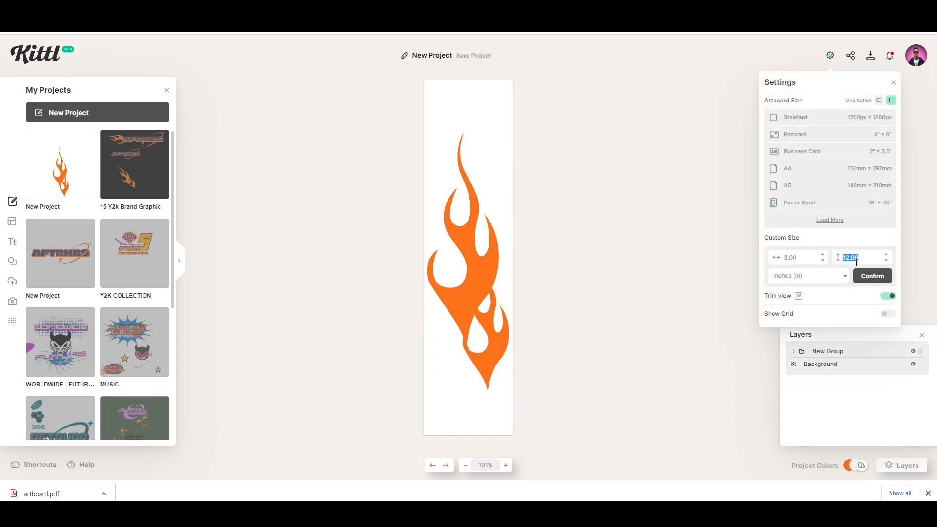
{"action": "key", "text": "Return"}
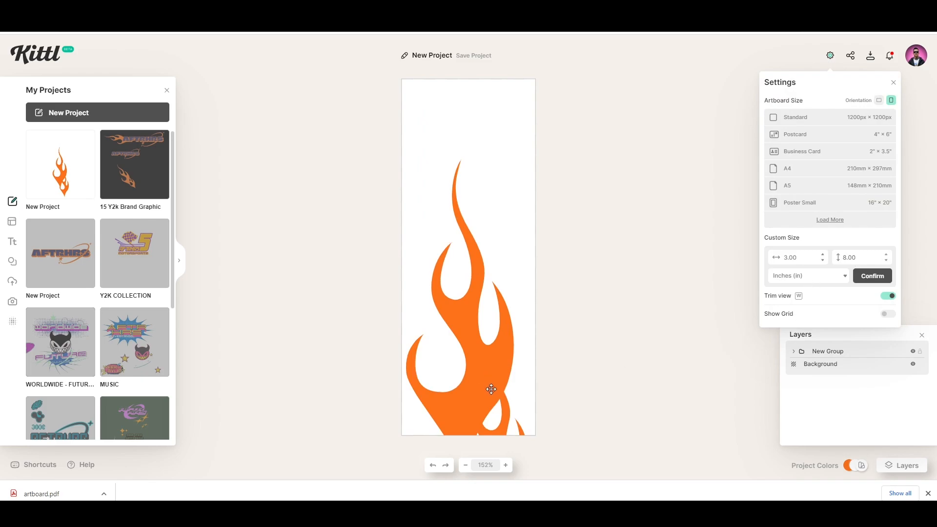
{"action": "left_click_drag", "start_coordinate": [491, 389], "coordinate": [485, 234]}
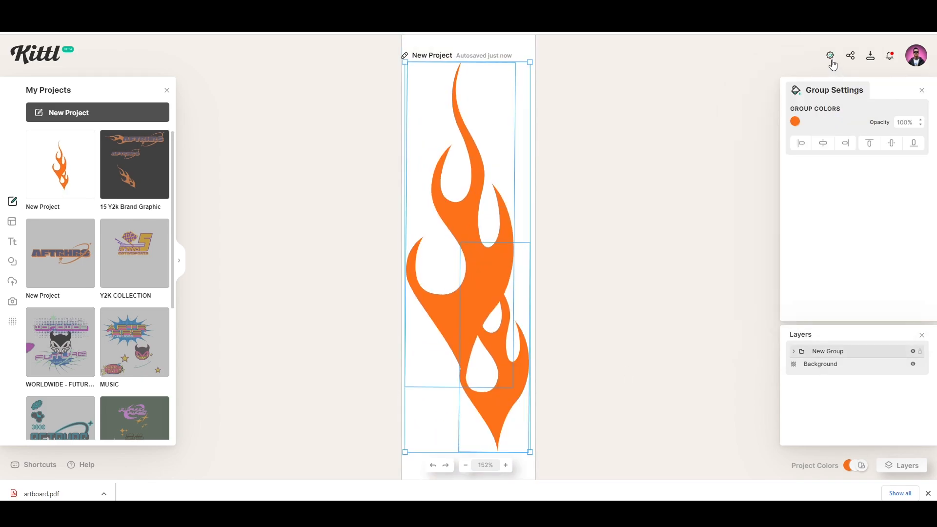
- Set the artboard height to 9 inches and centre the flame on the artboard
{"action": "left_click", "coordinate": [830, 55]}
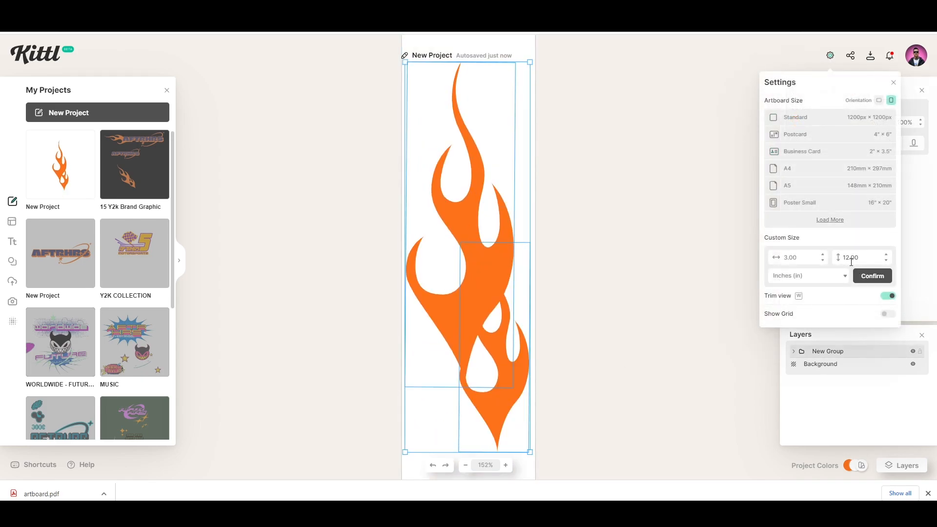
{"action": "left_click", "coordinate": [863, 261]}
{"action": "type", "text": "9"}
{"action": "key", "text": "Return"}
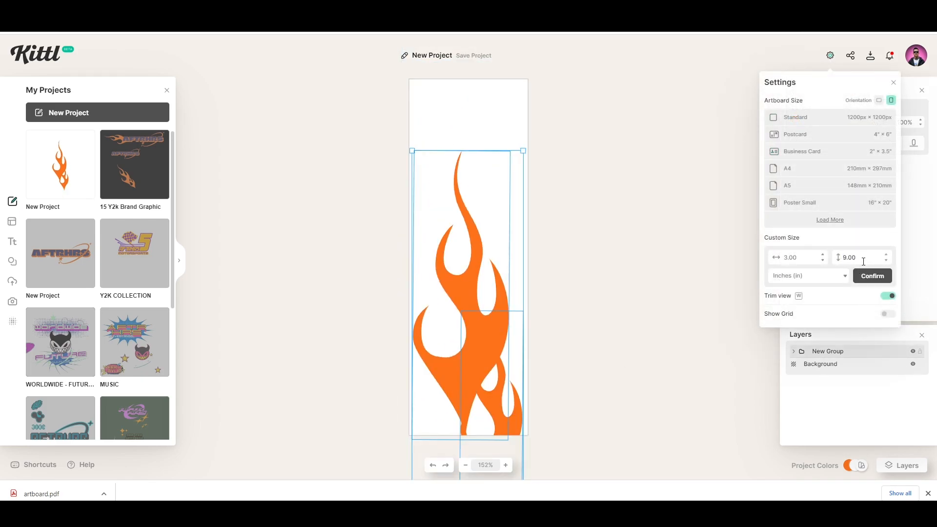
{"action": "left_click_drag", "start_coordinate": [476, 407], "coordinate": [473, 340]}
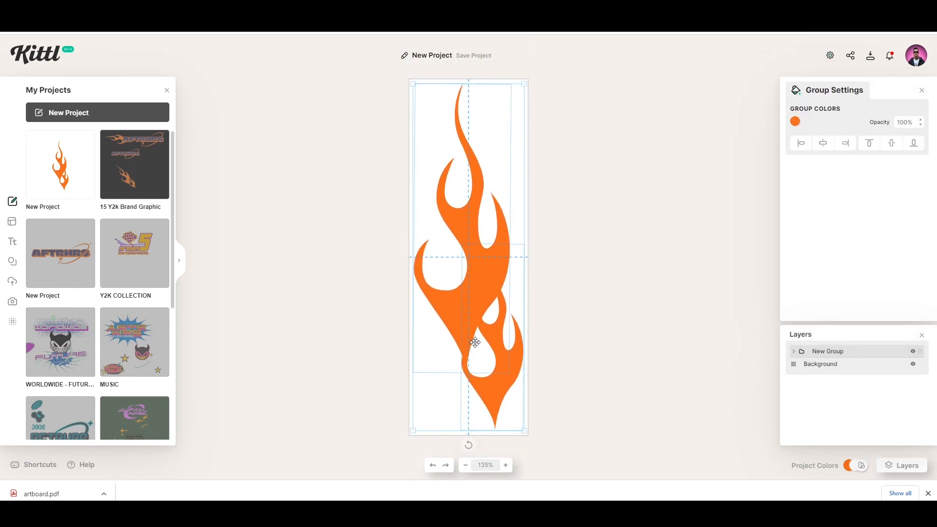
{"action": "left_click", "coordinate": [707, 346]}
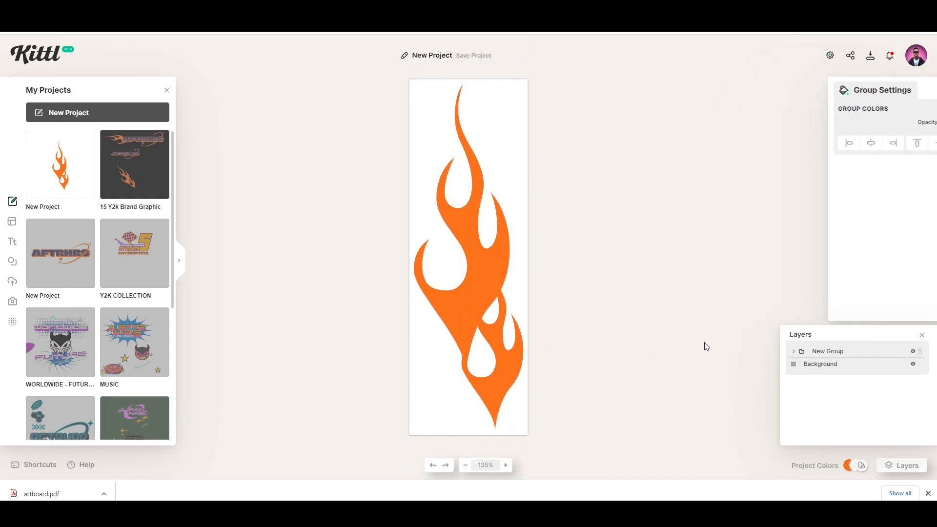
- Hide the flame artboard's background and export the 3 by 9 inch design as a PDF
{"action": "left_click", "coordinate": [913, 364]}
{"action": "left_click", "coordinate": [872, 60]}
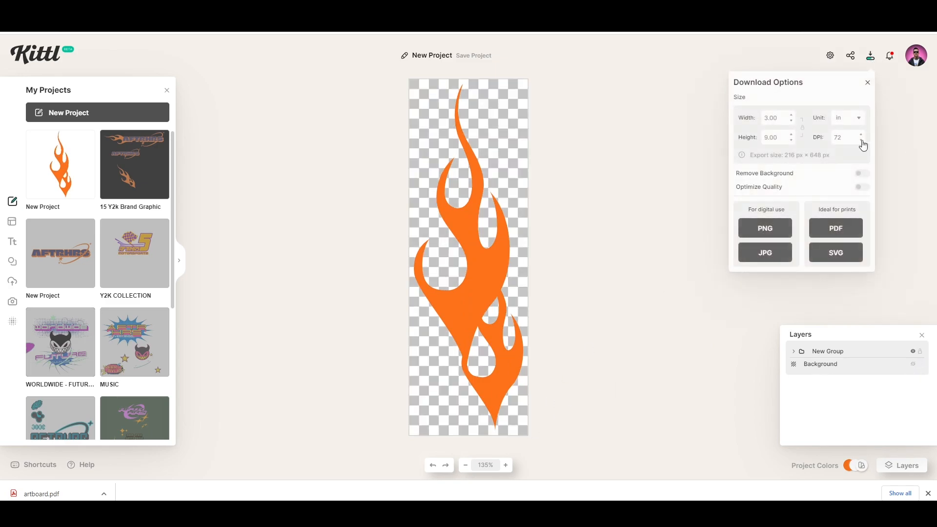
{"action": "left_click", "coordinate": [835, 239]}
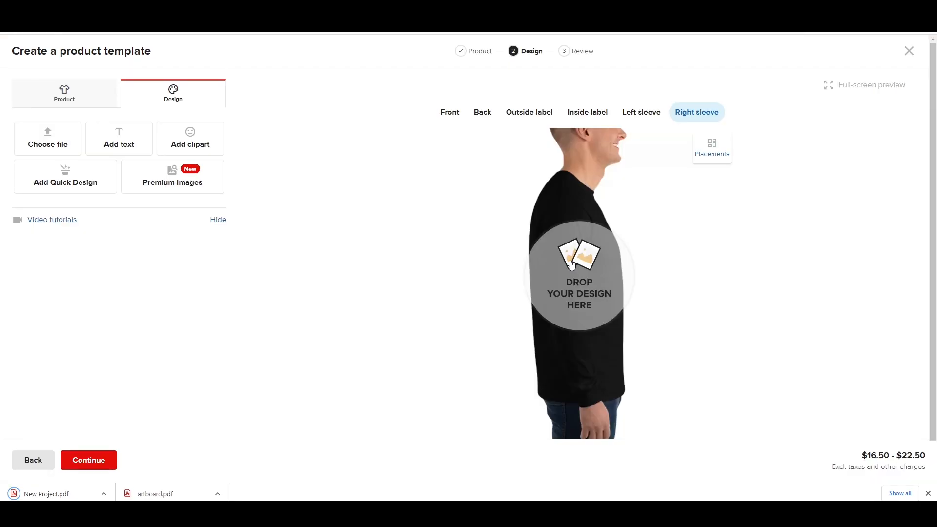
- In Printful, place the flame PDF on the right sleeve at about 3.18 by 8.84 inches and view the left sleeve and inside label placements
{"action": "left_click_drag", "start_coordinate": [572, 264], "coordinate": [572, 266]}
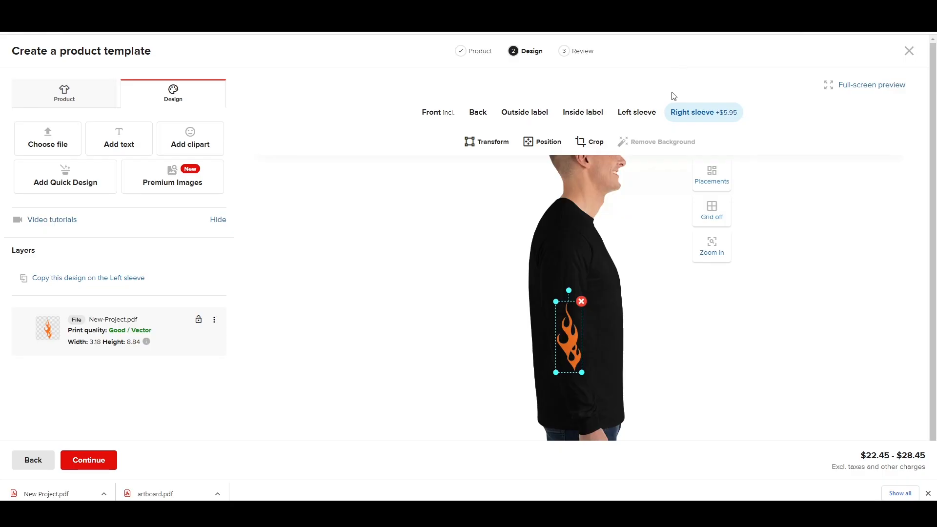
{"action": "left_click", "coordinate": [641, 114]}
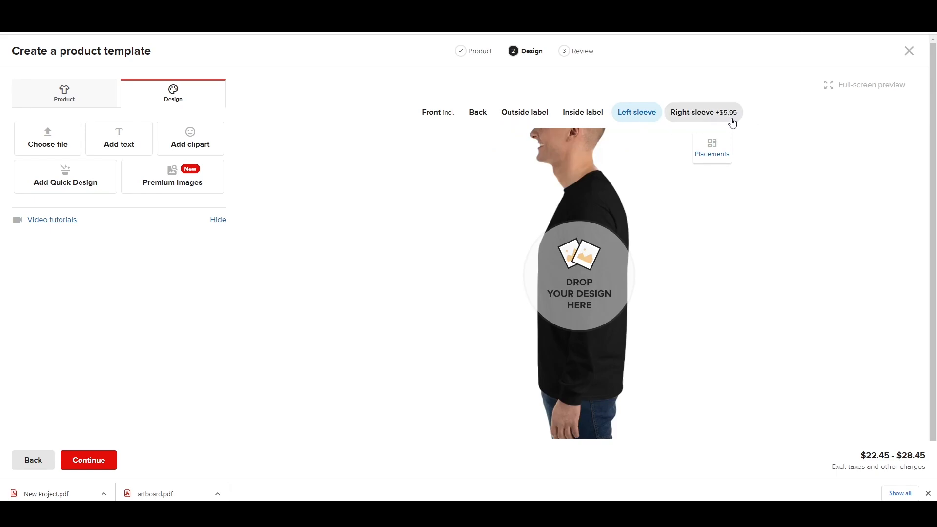
{"action": "left_click", "coordinate": [570, 117]}
{"action": "left_click", "coordinate": [96, 208]}
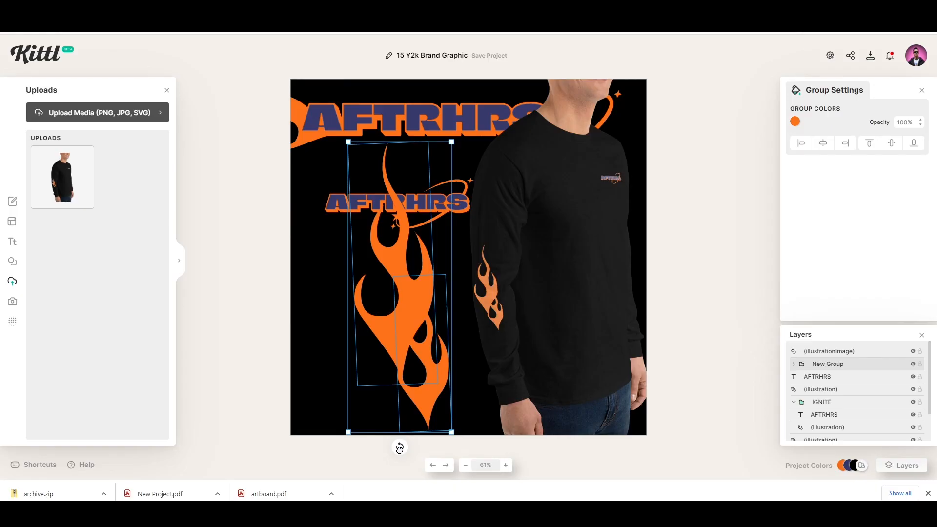
- Tilt the flame group along the angle of the sleeve and scale it down beside the shirt mockup
{"action": "left_click_drag", "start_coordinate": [397, 445], "coordinate": [455, 436]}
{"action": "left_click_drag", "start_coordinate": [414, 342], "coordinate": [499, 407]}
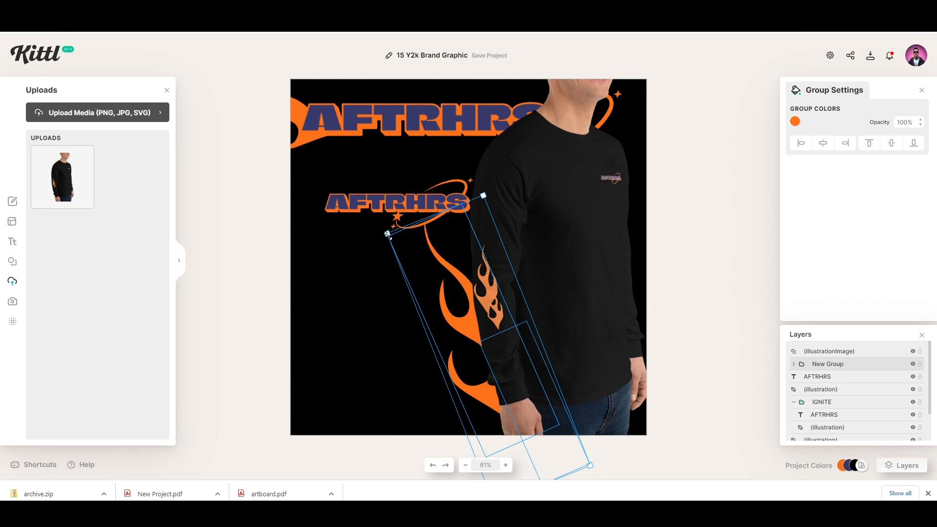
{"action": "left_click_drag", "start_coordinate": [386, 234], "coordinate": [427, 278]}
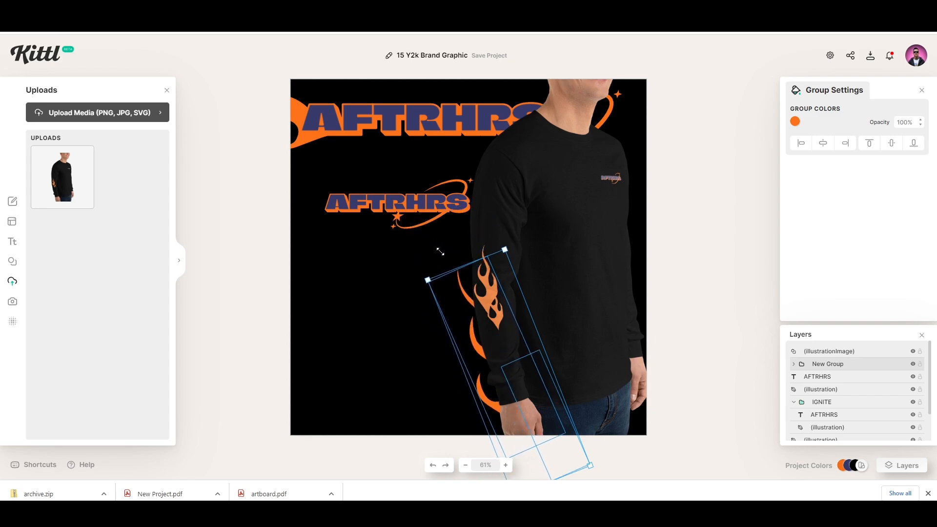
{"action": "left_click_drag", "start_coordinate": [482, 359], "coordinate": [443, 288]}
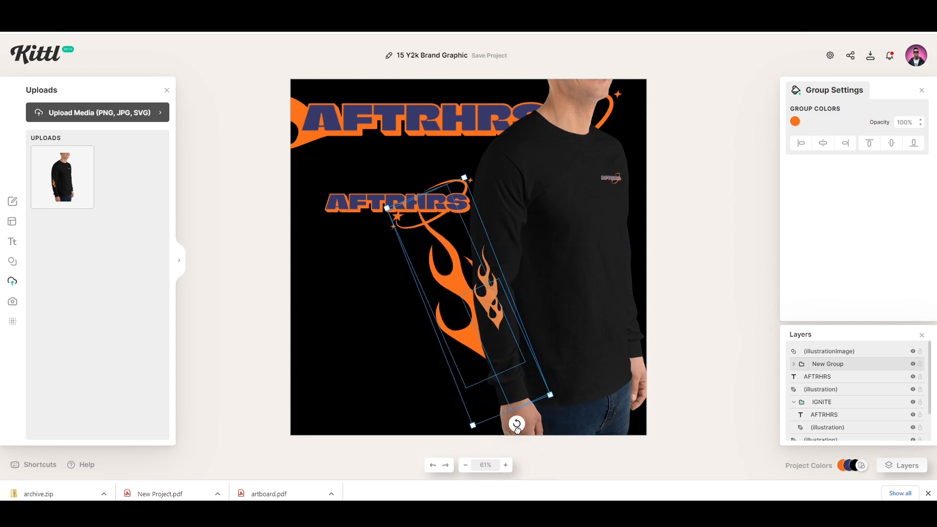
- Rotate the flame group back to nearly upright and move it up behind the shirt's shoulder
{"action": "left_click_drag", "start_coordinate": [514, 425], "coordinate": [462, 434]}
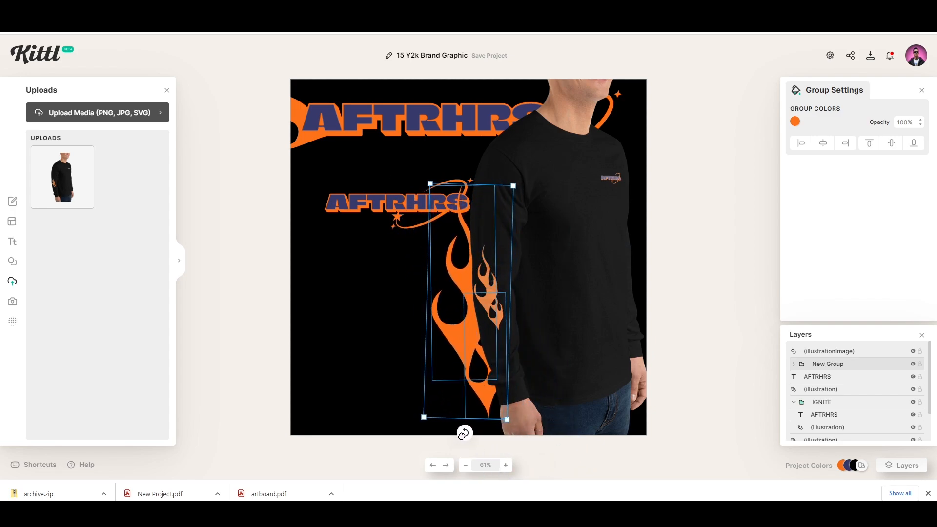
{"action": "left_click_drag", "start_coordinate": [475, 391], "coordinate": [503, 288]}
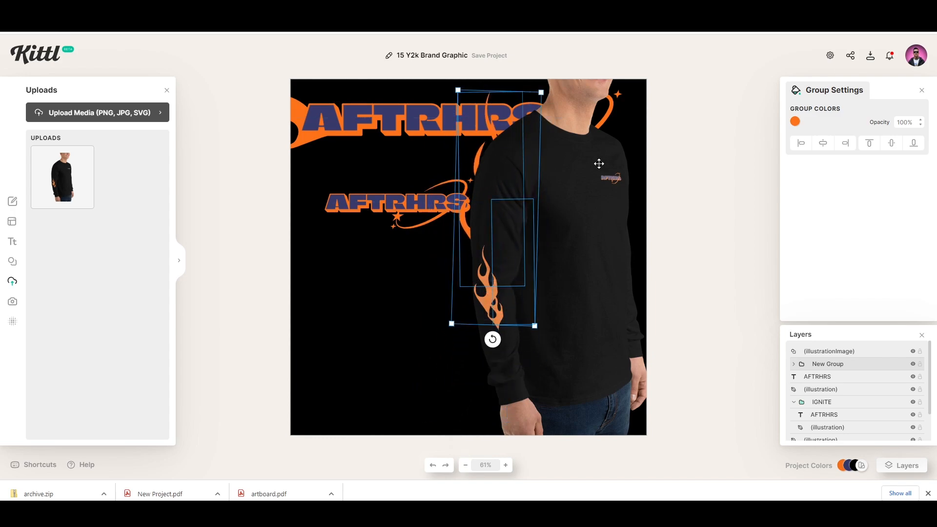
{"action": "left_click", "coordinate": [588, 190]}
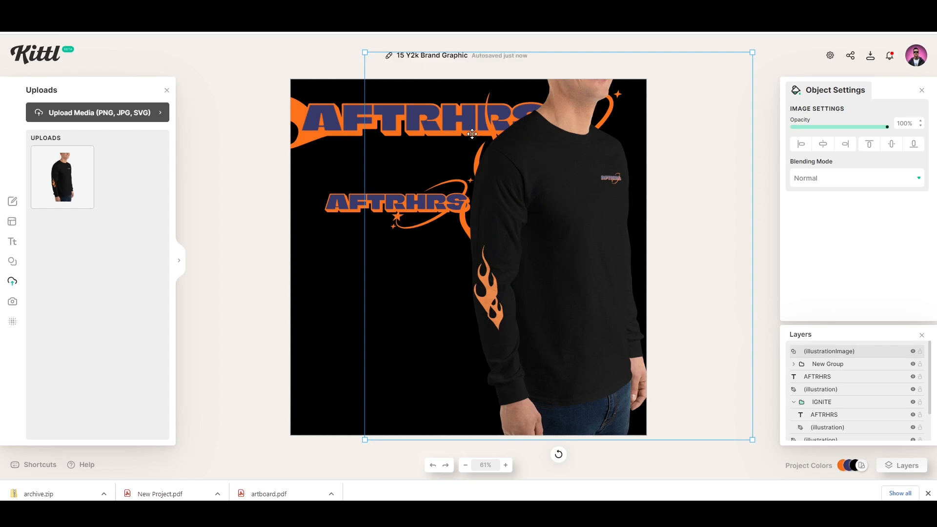
- Move the large AFTRHRS wordmark off the artboard, leaving only the smaller wordmark beside the shirt
{"action": "left_click", "coordinate": [321, 140]}
{"action": "left_click_drag", "start_coordinate": [467, 119], "coordinate": [291, 118]}
{"action": "left_click_drag", "start_coordinate": [380, 122], "coordinate": [247, 120]}
{"action": "left_click", "coordinate": [334, 195]}
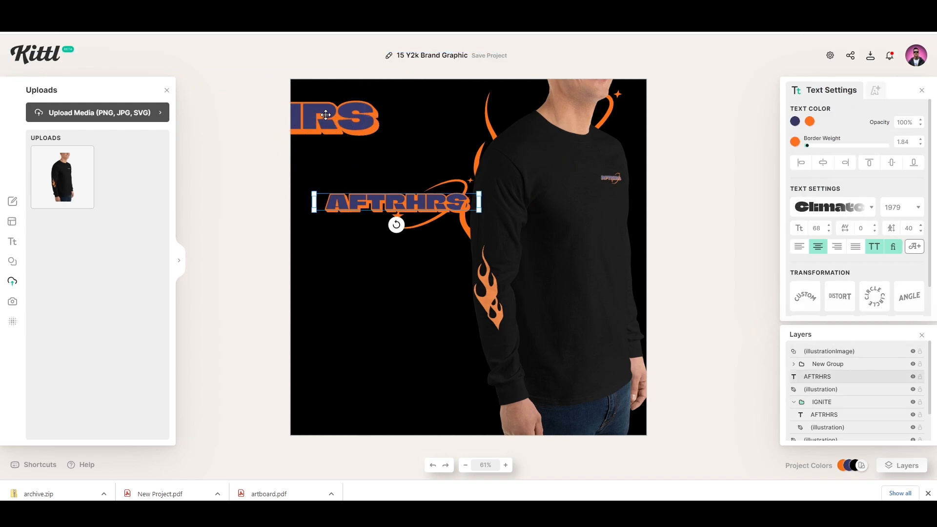
{"action": "left_click_drag", "start_coordinate": [353, 124], "coordinate": [203, 102]}
{"action": "left_click", "coordinate": [492, 132]}
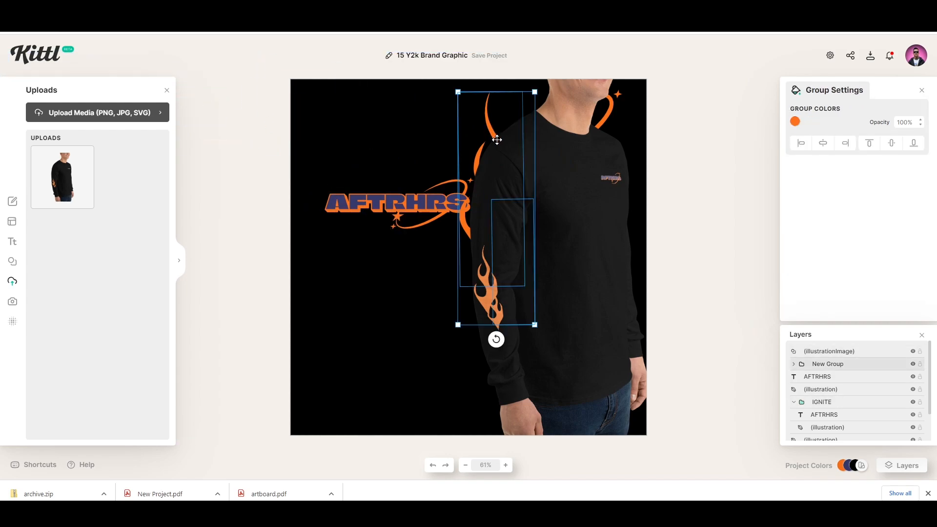
{"action": "left_click_drag", "start_coordinate": [493, 132], "coordinate": [415, 122]}
{"action": "key", "text": "ctrl+z"}
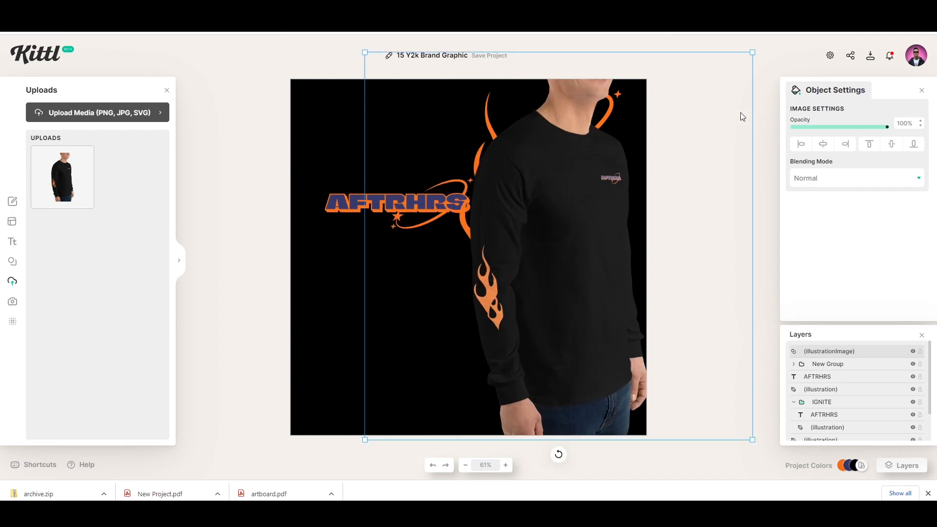
{"action": "left_click", "coordinate": [772, 56]}
- Enlarge the flame group and position it behind the sleeve so it runs the full height of the artboard
{"action": "left_click", "coordinate": [526, 287]}
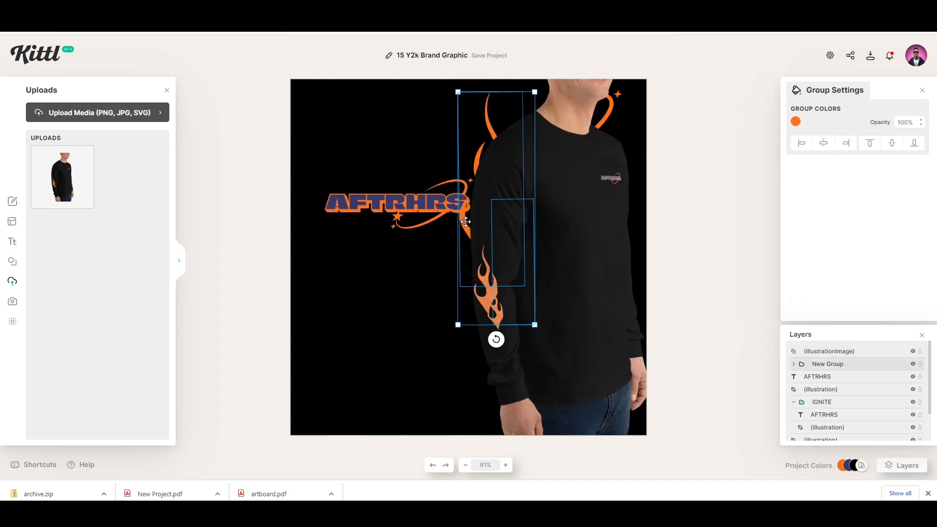
{"action": "left_click_drag", "start_coordinate": [526, 287], "coordinate": [430, 288]}
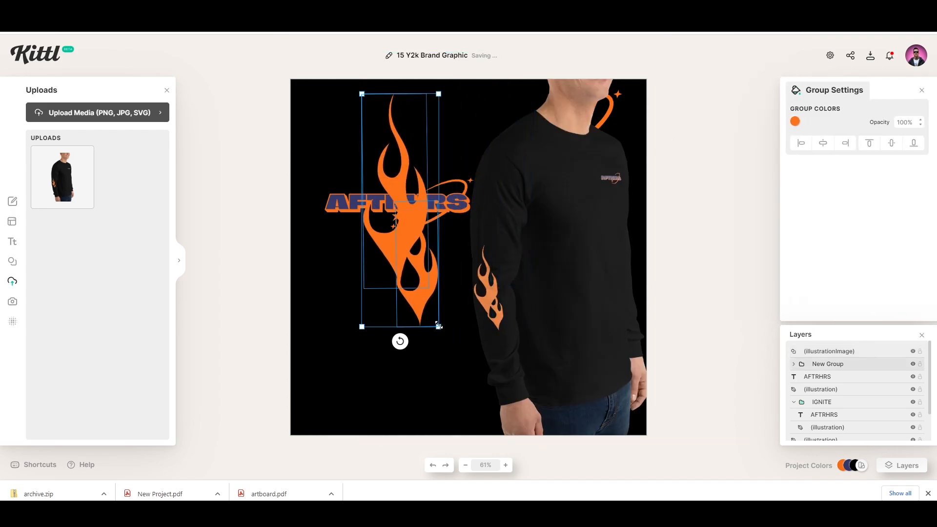
{"action": "key", "text": "ctrl+z"}
{"action": "left_click_drag", "start_coordinate": [442, 342], "coordinate": [481, 330]}
- Enlarge the remaining AFTRHRS wordmark to size 100 and move it across the top of the artboard
{"action": "left_click", "coordinate": [363, 207]}
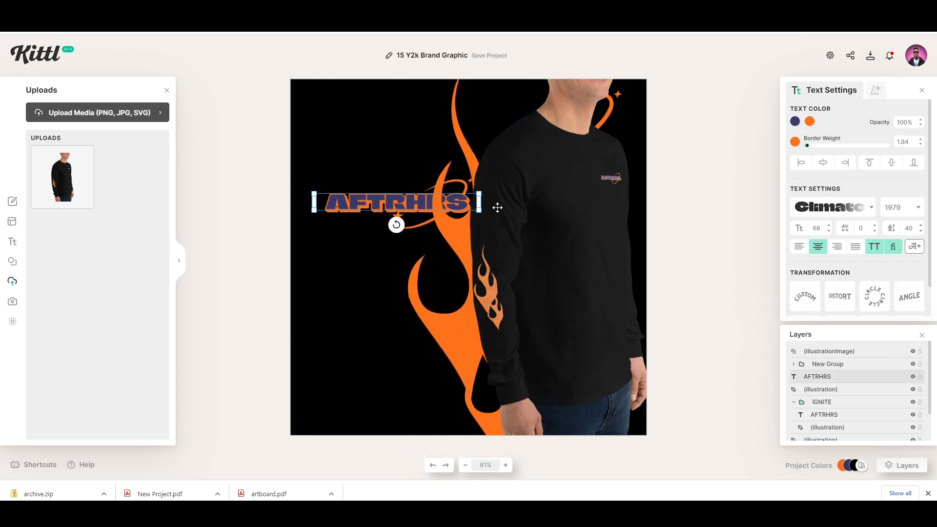
{"action": "left_click_drag", "start_coordinate": [479, 211], "coordinate": [498, 176]}
{"action": "key", "text": "ctrl+z"}
{"action": "left_click_drag", "start_coordinate": [344, 205], "coordinate": [323, 108]}
- Bring the AFTRHRS wordmark to the front, above the shirt image, and nudge it into place
{"action": "right_click", "coordinate": [324, 117]}
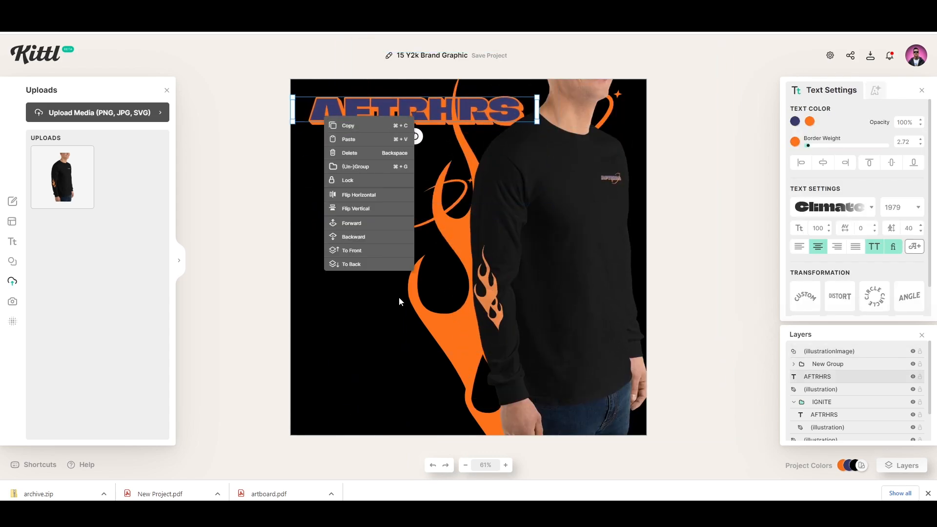
{"action": "left_click", "coordinate": [353, 251]}
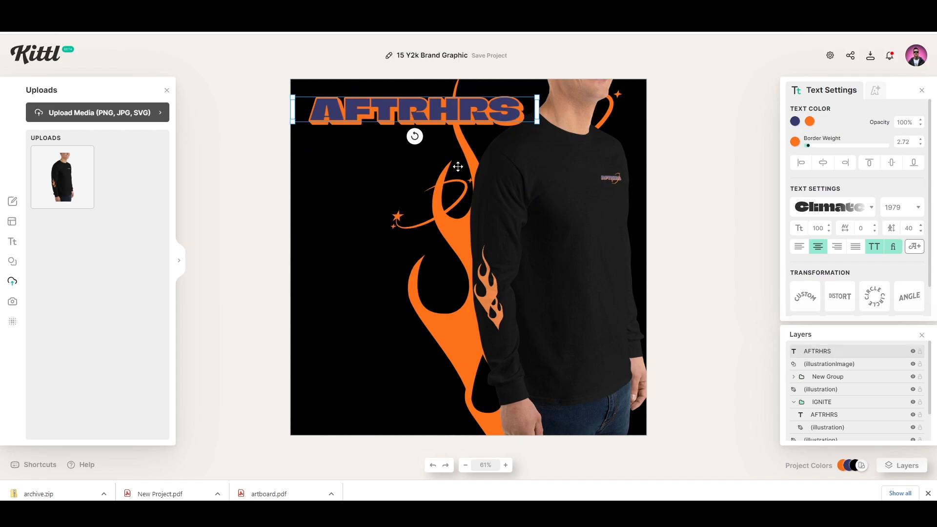
{"action": "left_click_drag", "start_coordinate": [507, 106], "coordinate": [505, 104]}
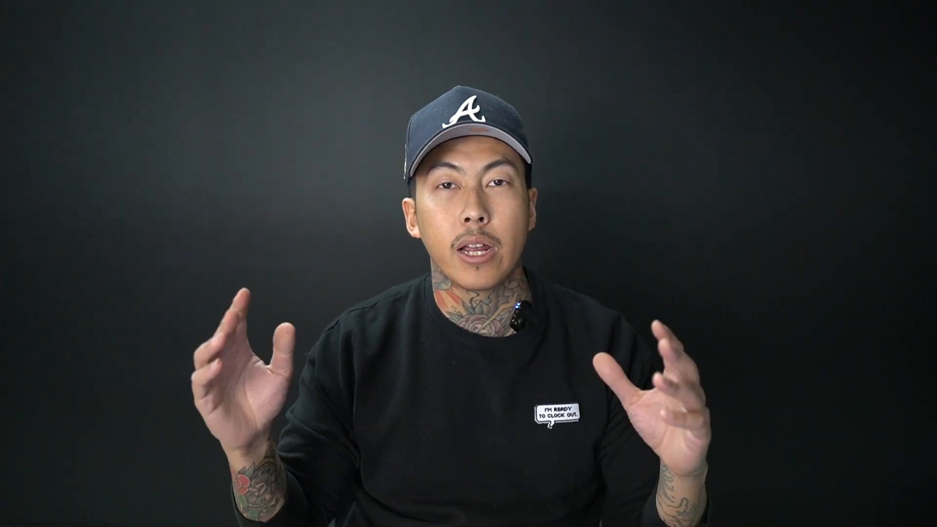